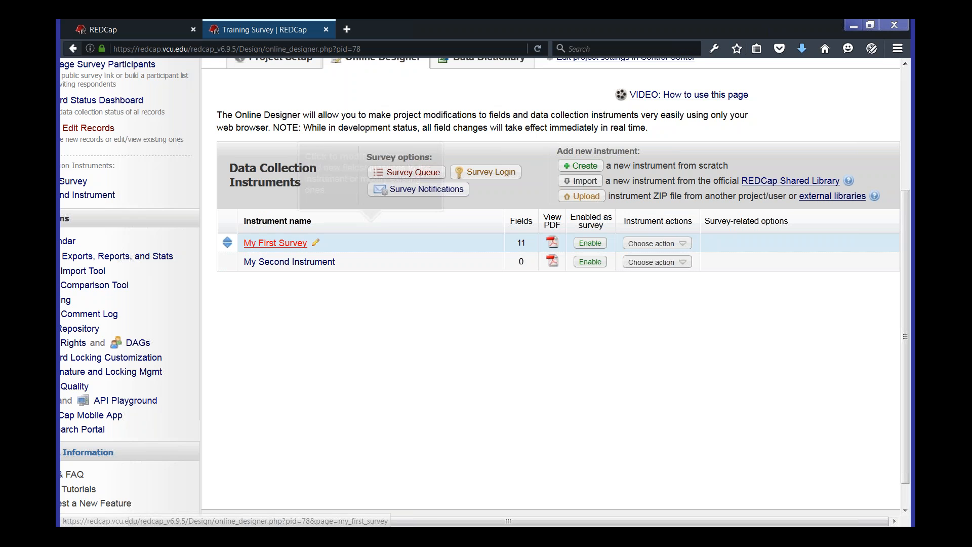
Step: Open the My First Survey instrument in the Online Designer and preview its fields down to Evaluate
drag(424, 521, 419, 521)
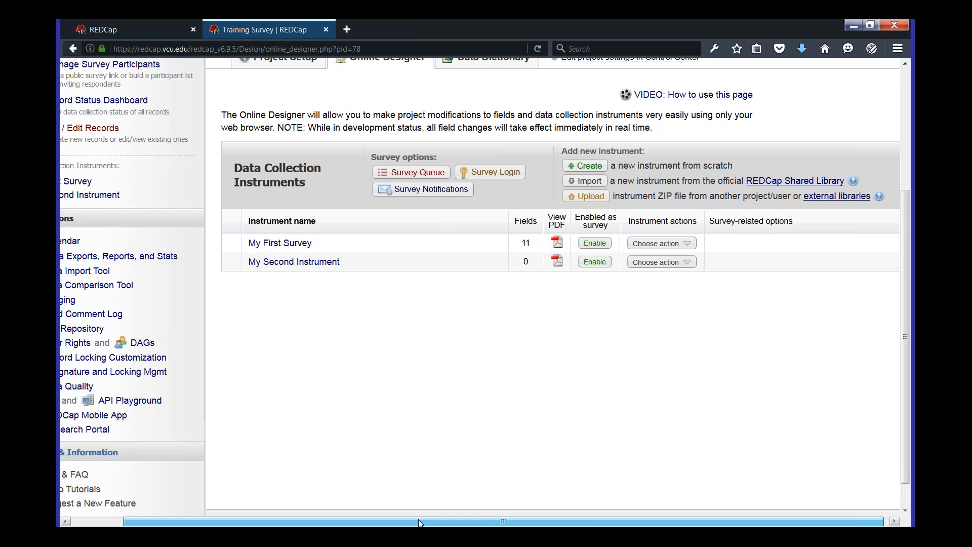
click(280, 243)
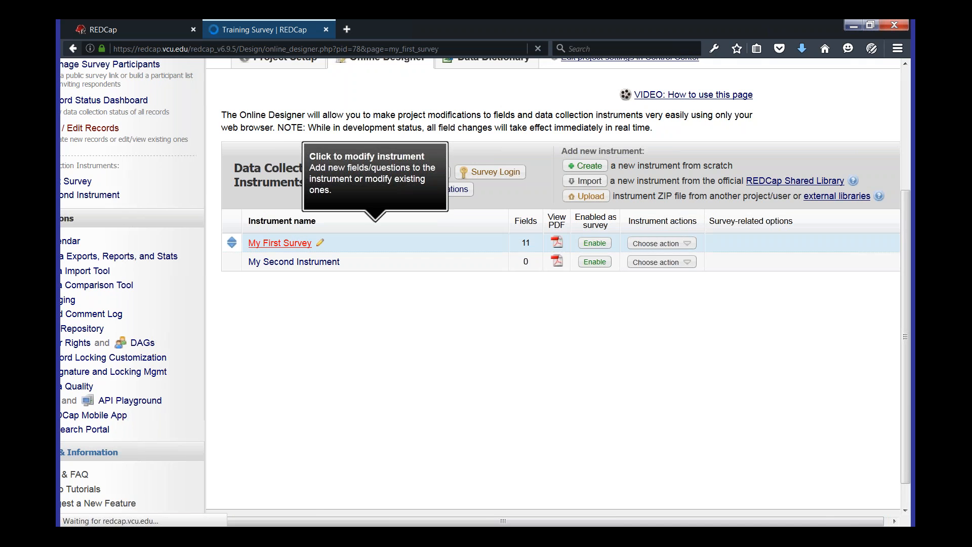
scroll(437, 172, down, 5)
scroll(484, 173, up, 2)
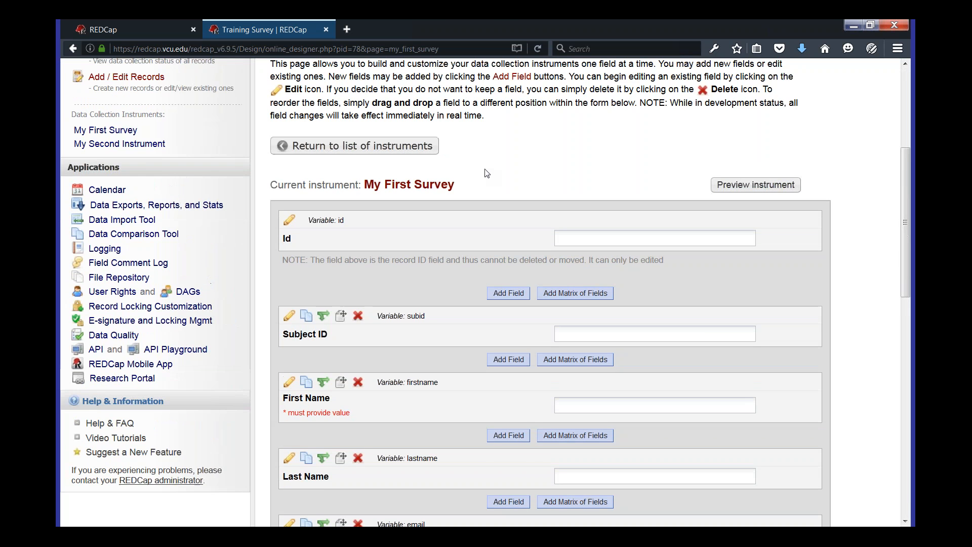
click(756, 236)
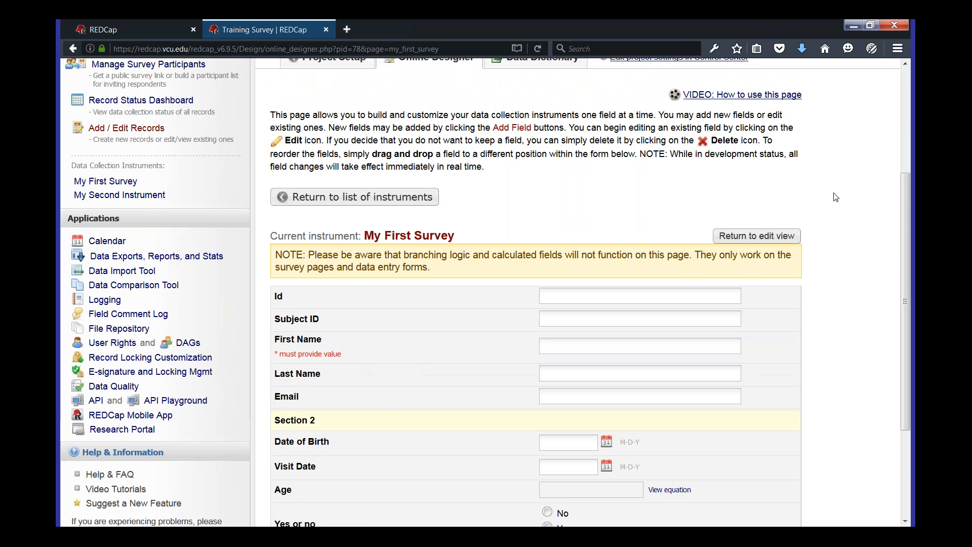
drag(905, 178, 907, 272)
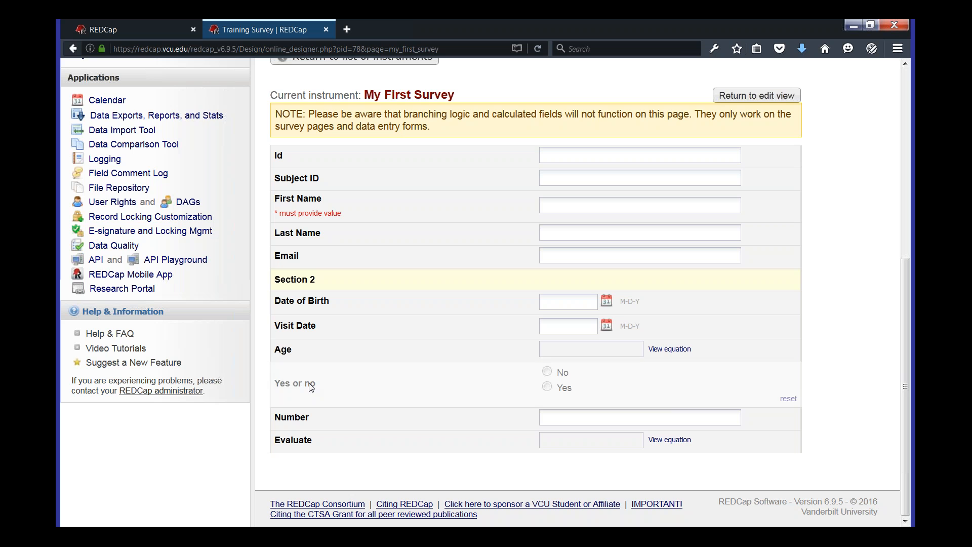
mouse_move(322, 389)
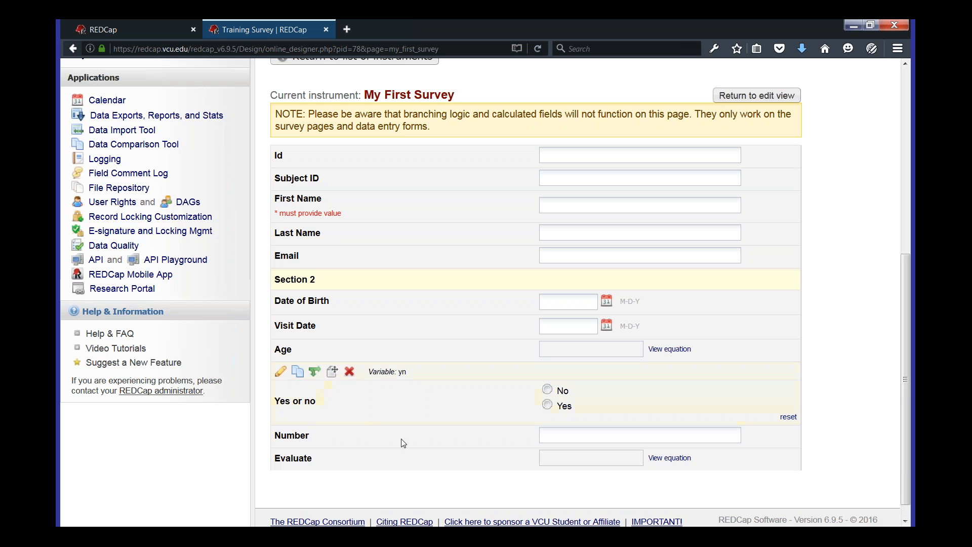
Step: Test the instrument preview by answering Yes to the Yes or no question and entering 15 as the Number
click(658, 430)
click(548, 392)
click(547, 405)
text(15)
mouse_move(768, 466)
scroll(768, 466, down, 1)
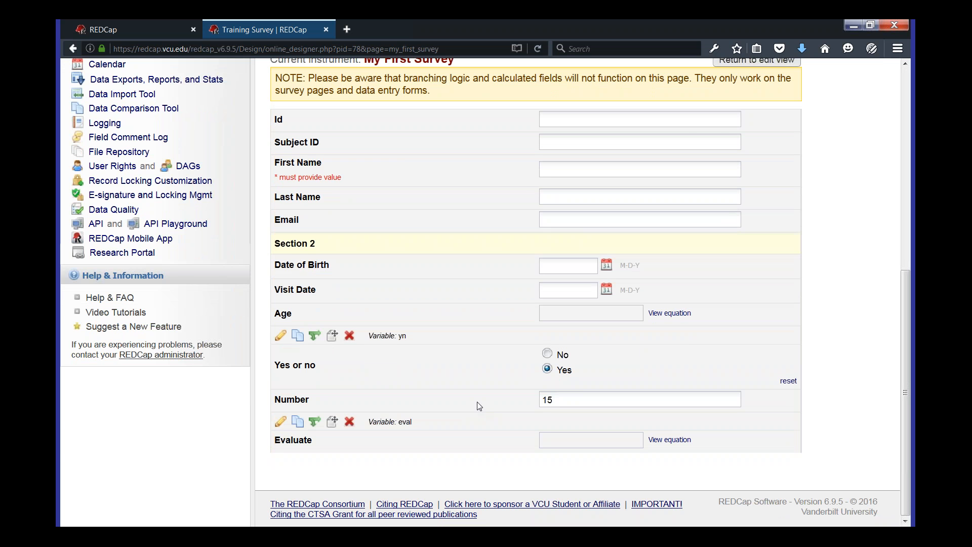
scroll(375, 235, up, 3)
scroll(430, 192, down, 3)
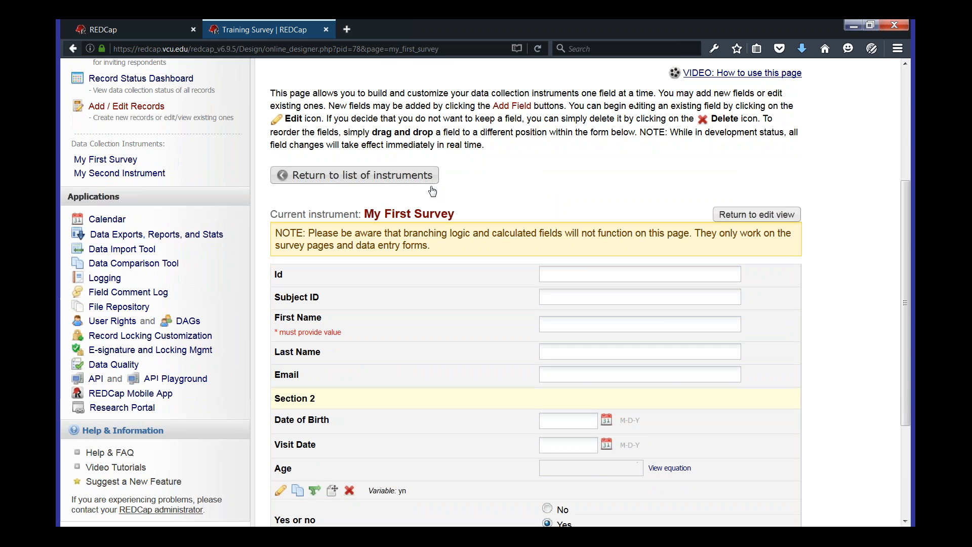
scroll(428, 124, up, 2)
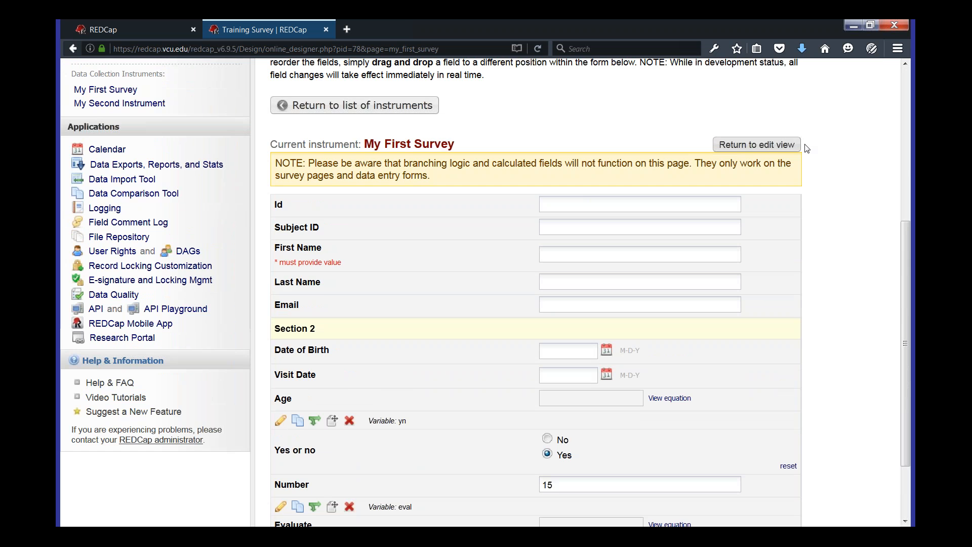
Step: Return to the edit view, review the Number field's branching logic, and close it without saving
click(782, 148)
scroll(768, 191, down, 10)
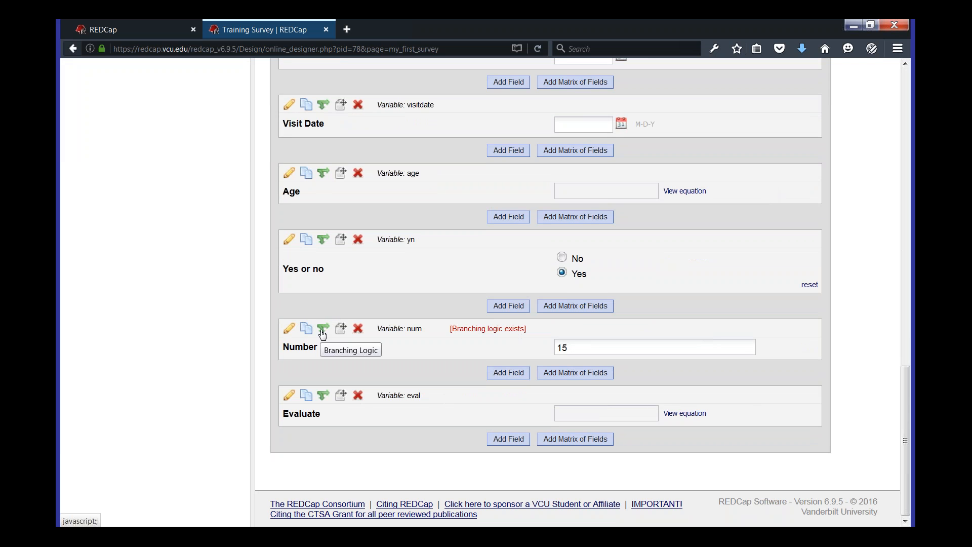
click(324, 330)
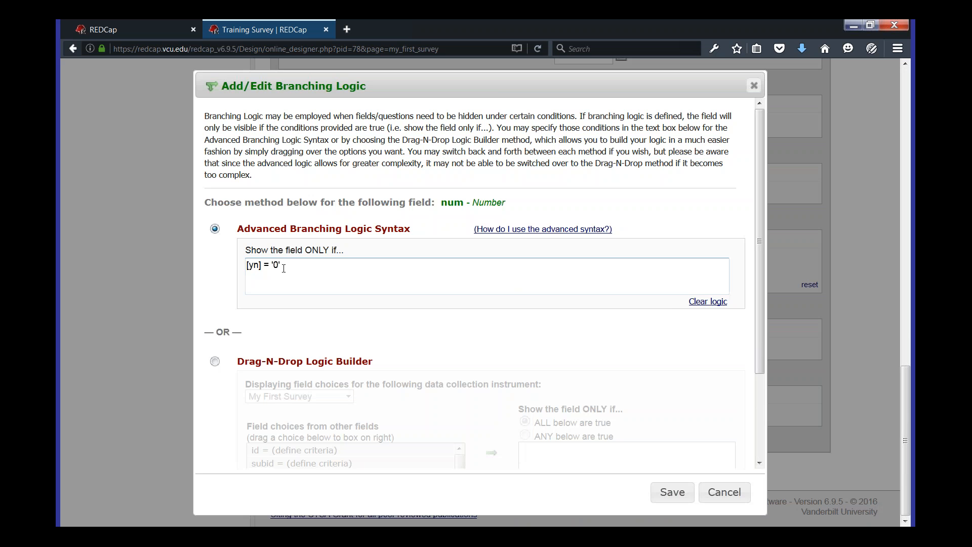
drag(246, 249, 350, 253)
click(350, 253)
click(255, 265)
click(744, 494)
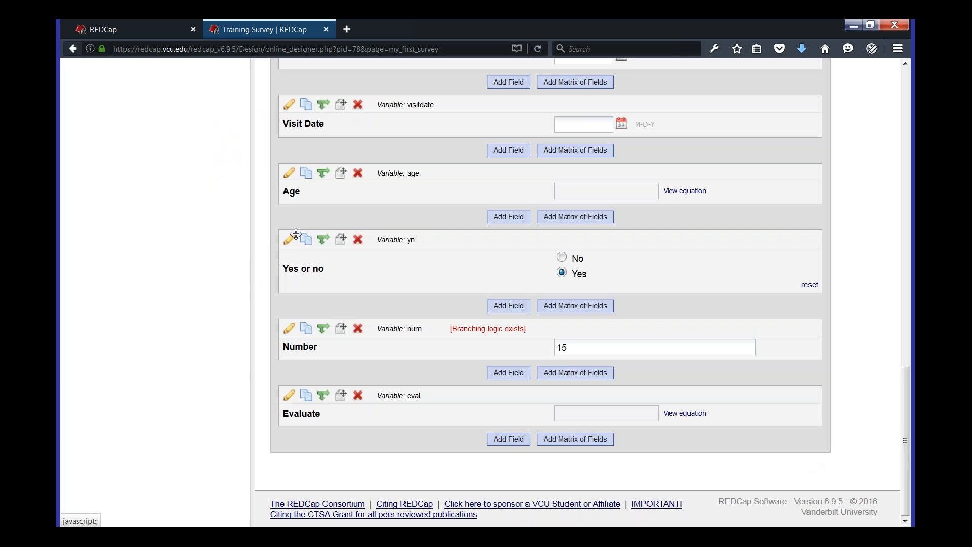
Step: Examine how the choices of the Yes or no field are coded, and close its settings without saving
click(413, 247)
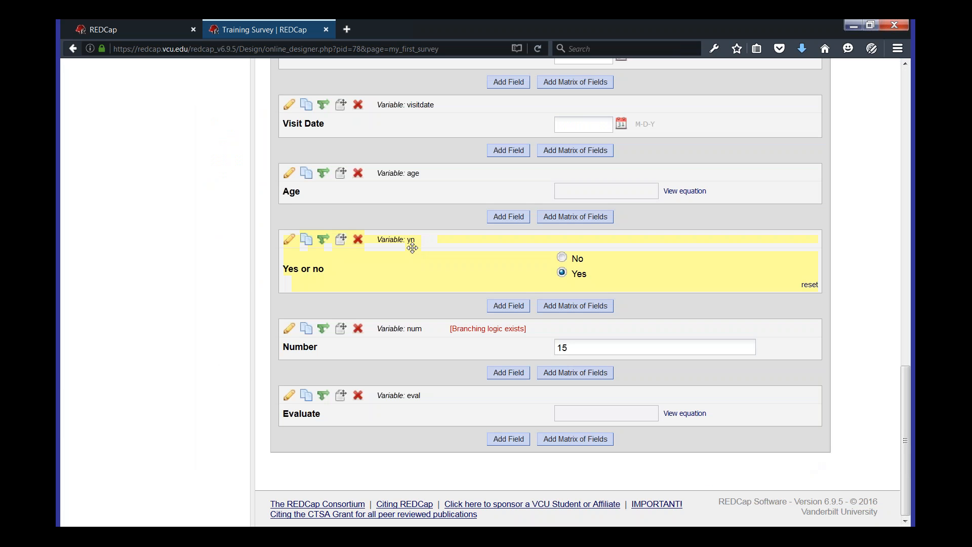
click(290, 240)
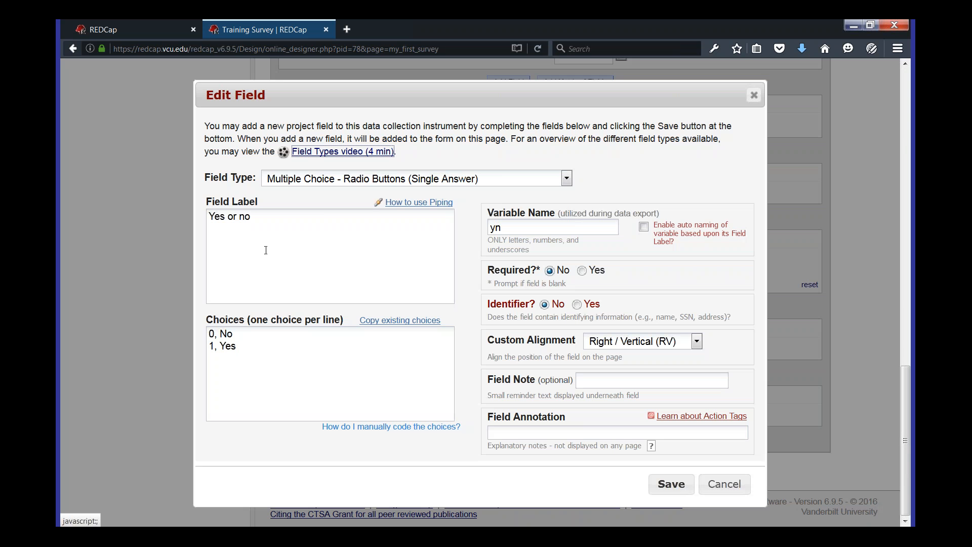
click(738, 488)
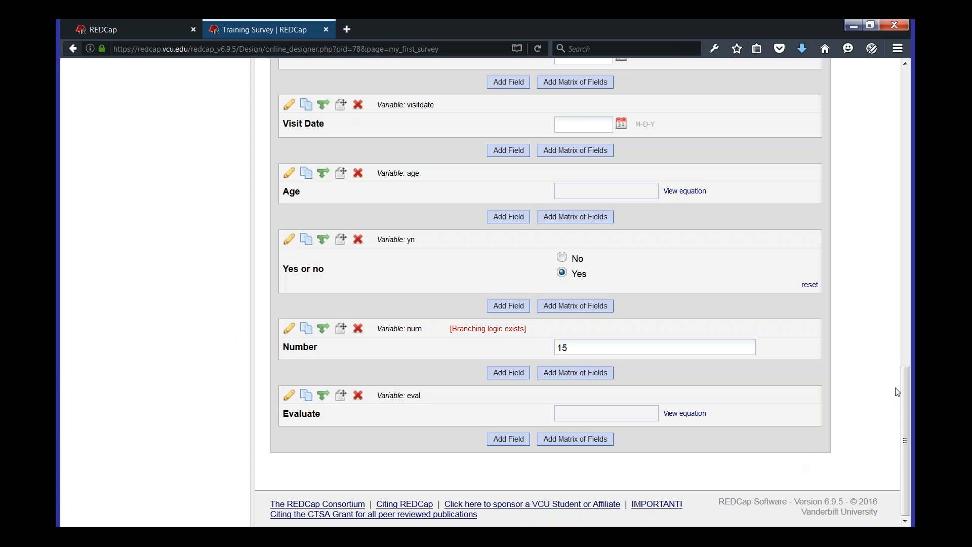
Step: Preview the instrument again and change the Yes or no answer to No to test the Number field
drag(906, 391, 901, 169)
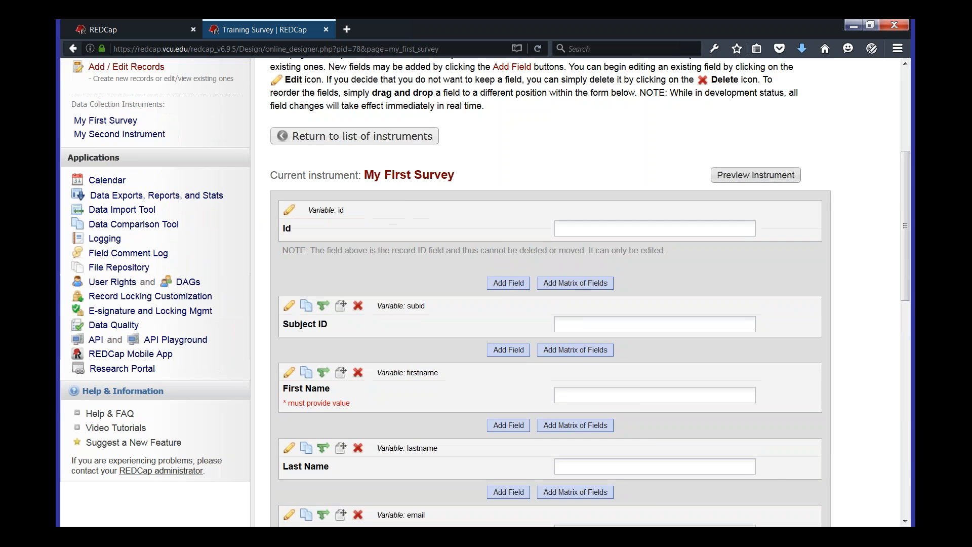
click(788, 177)
scroll(506, 324, down, 3)
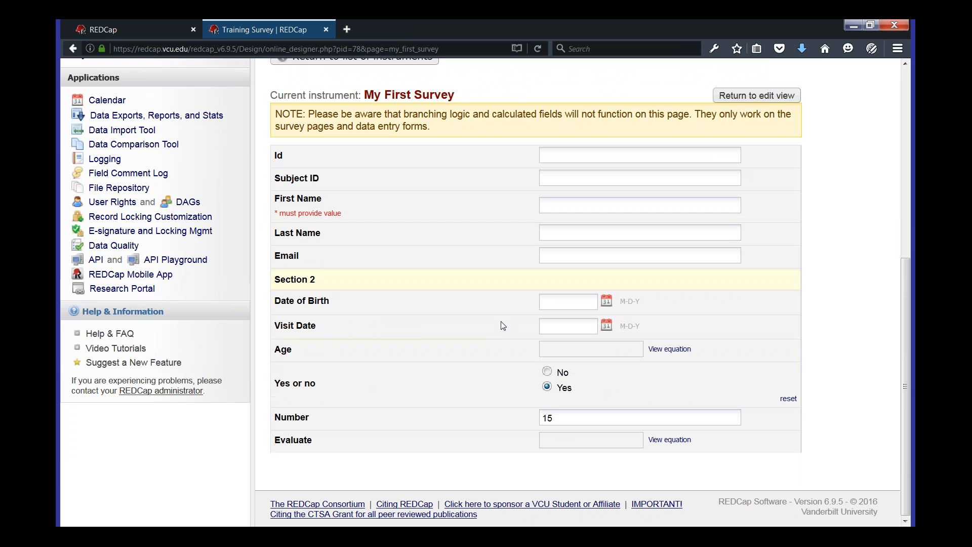
click(547, 372)
click(597, 418)
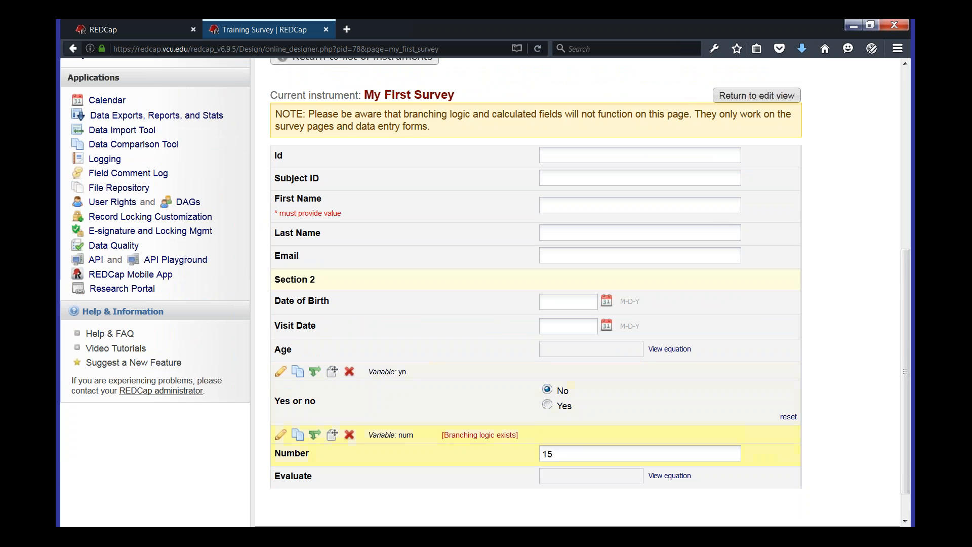
scroll(217, 156, up, 4)
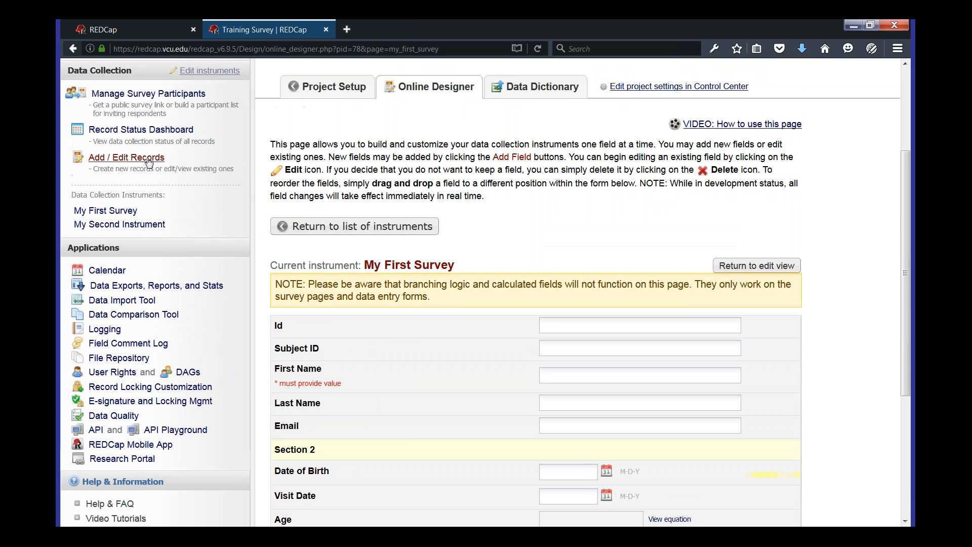
Step: Start a new record for My First Survey on the data entry form
click(148, 160)
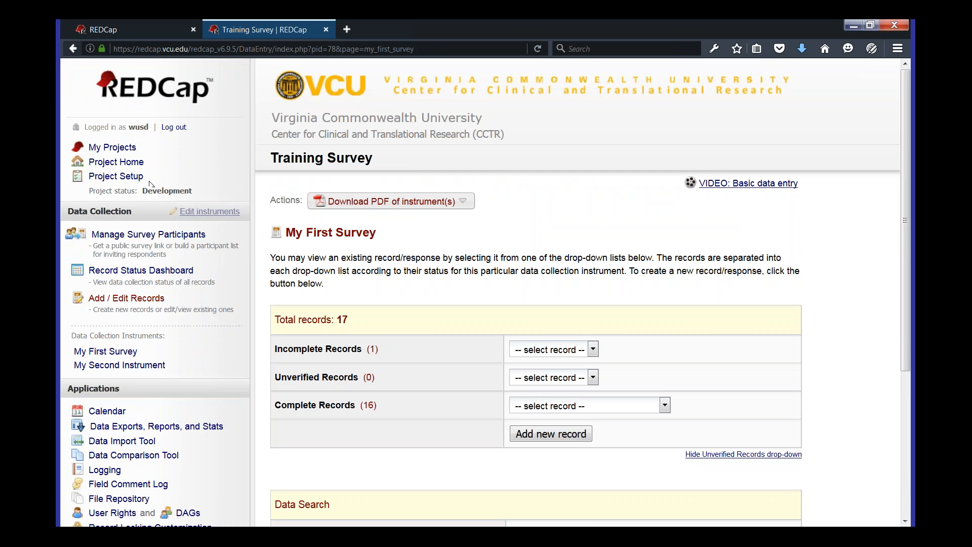
click(572, 434)
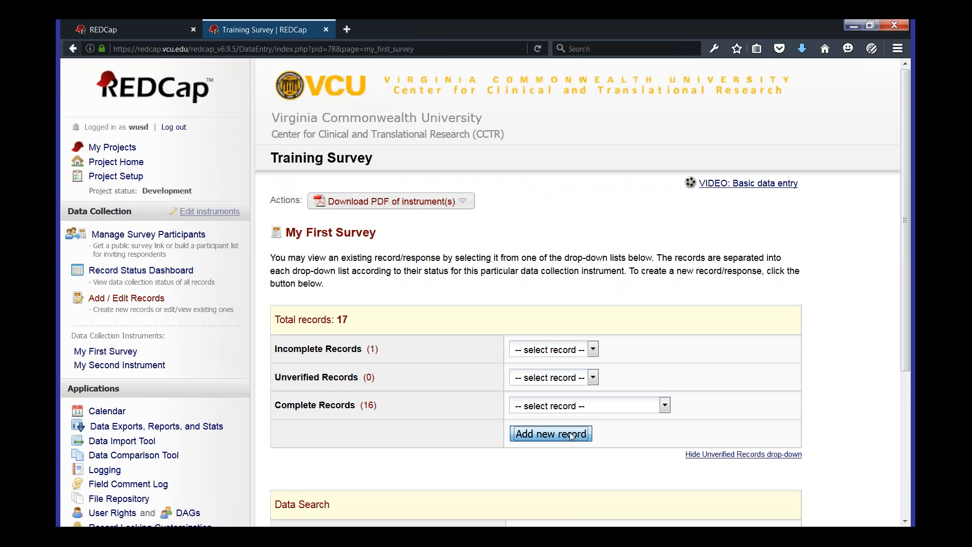
scroll(499, 362, down, 3)
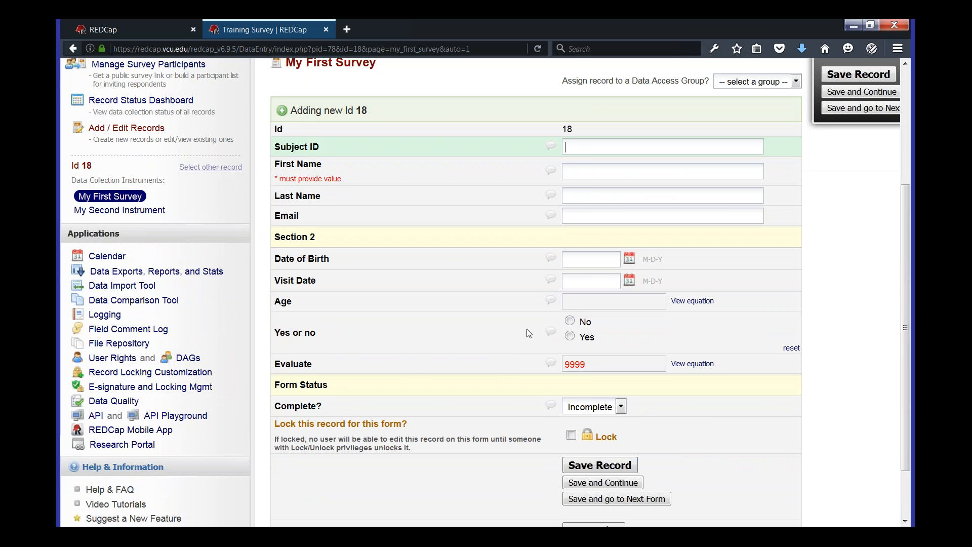
Step: Try both answers to the Yes or no question, ending on No, and enter 10 as the Number
click(570, 336)
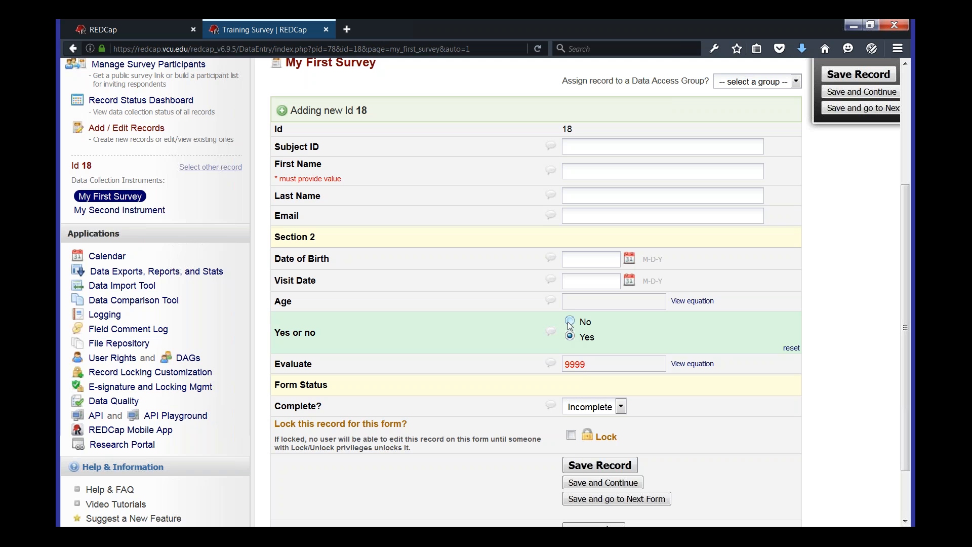
click(570, 321)
click(657, 363)
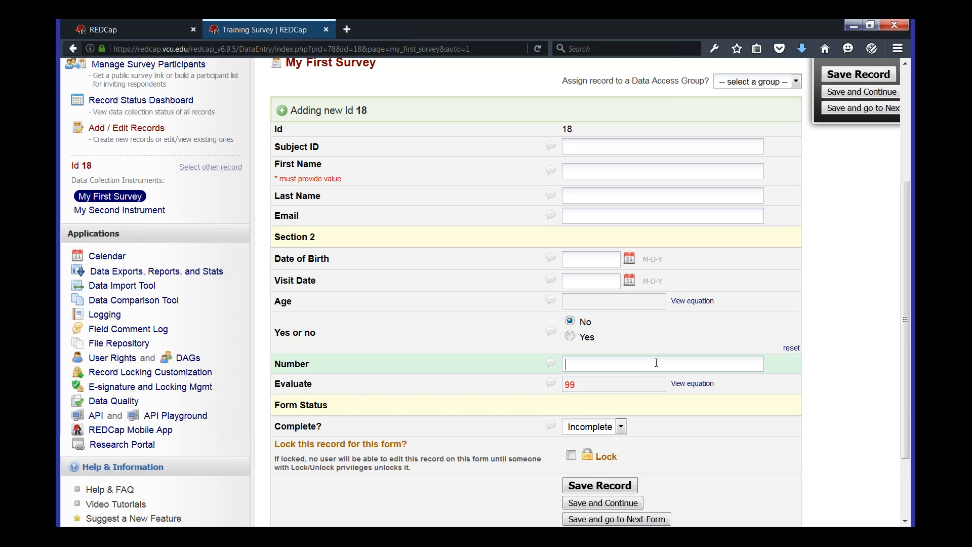
text(10)
click(792, 432)
Step: Change the Yes or no answer to Yes and agree to hide the Number field and erase its value
click(570, 337)
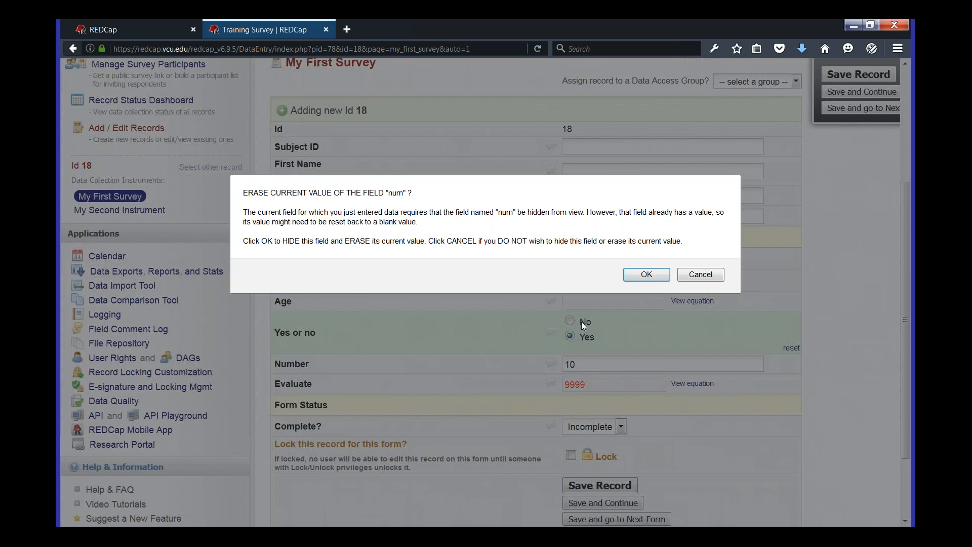
click(647, 274)
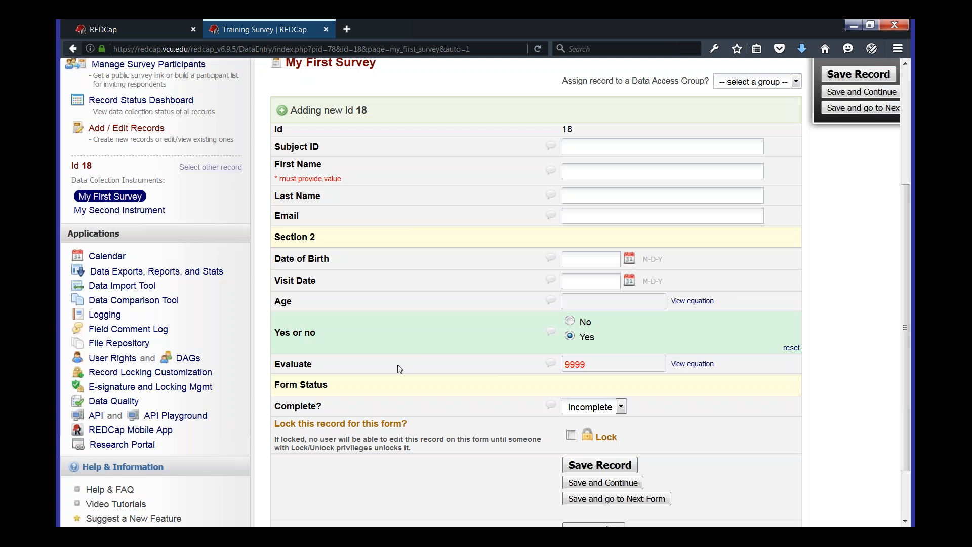
Step: Set the Yes or no answer back to No and cancel the new record without saving it
click(570, 322)
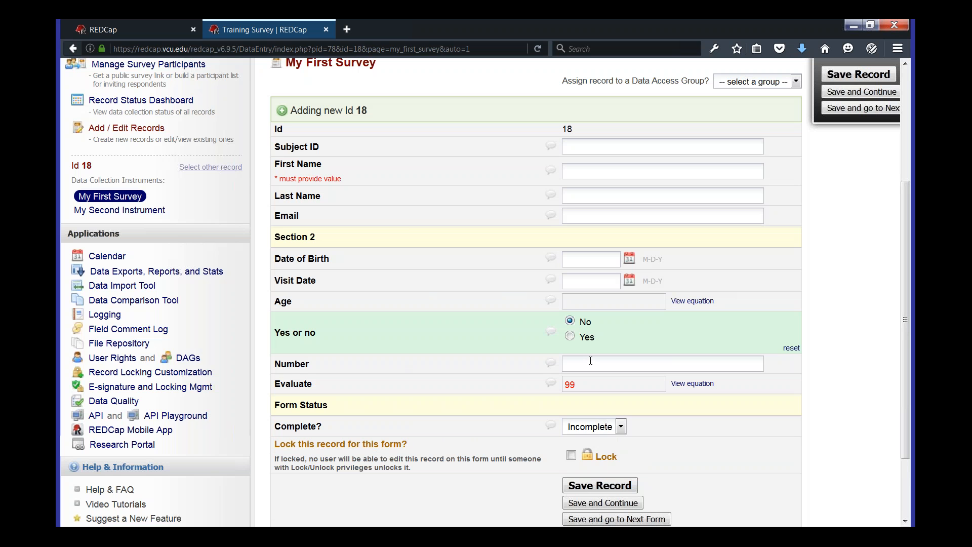
scroll(583, 368, down, 3)
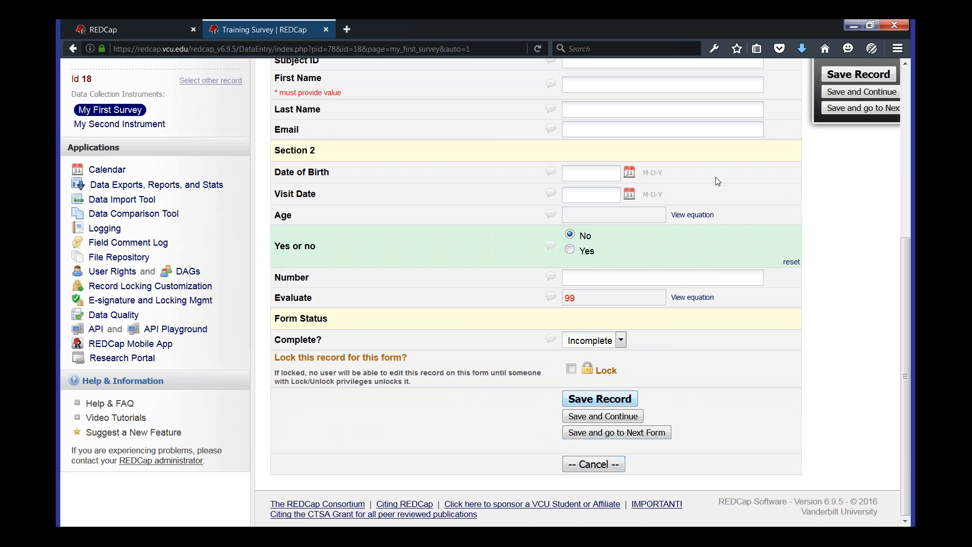
click(597, 464)
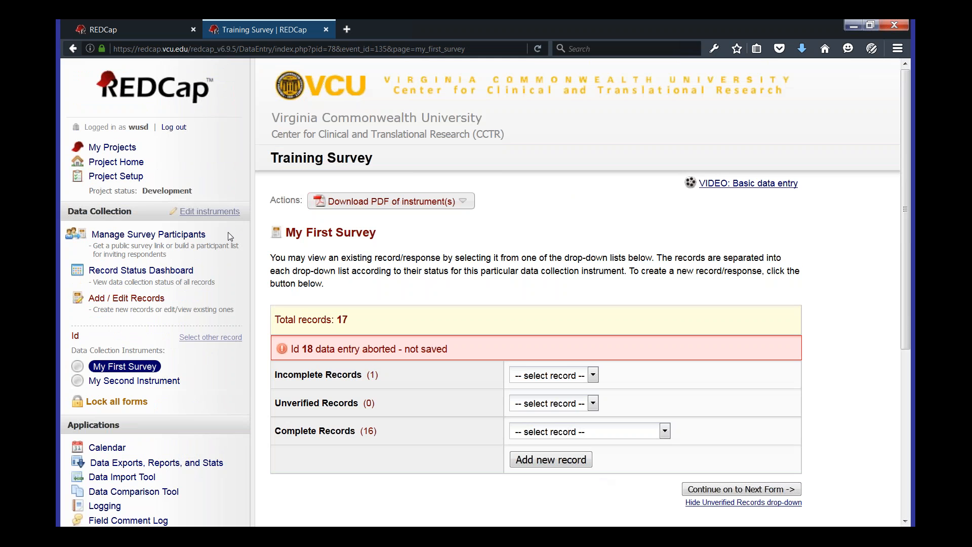
Step: Go back through the project setup to the Online Designer and open My First Survey for editing
click(116, 176)
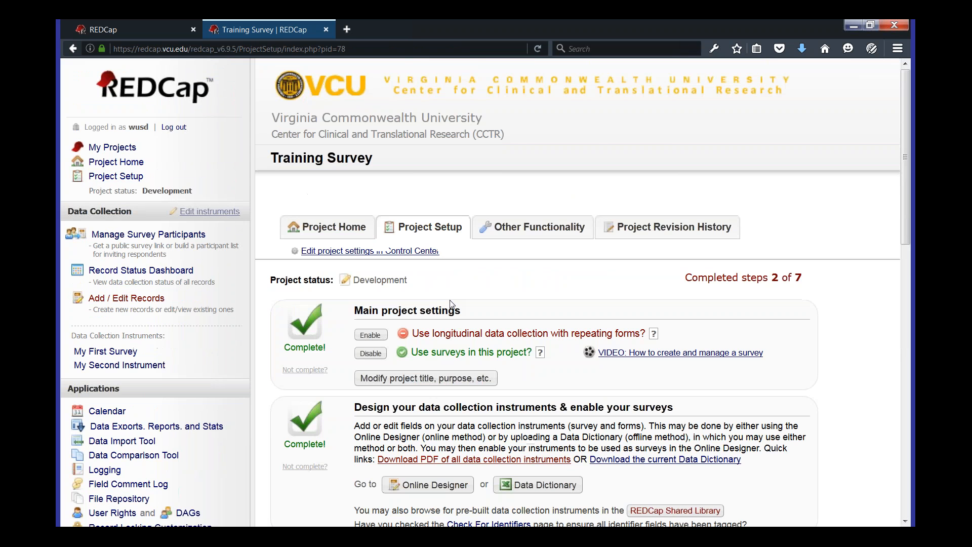
scroll(452, 304, down, 3)
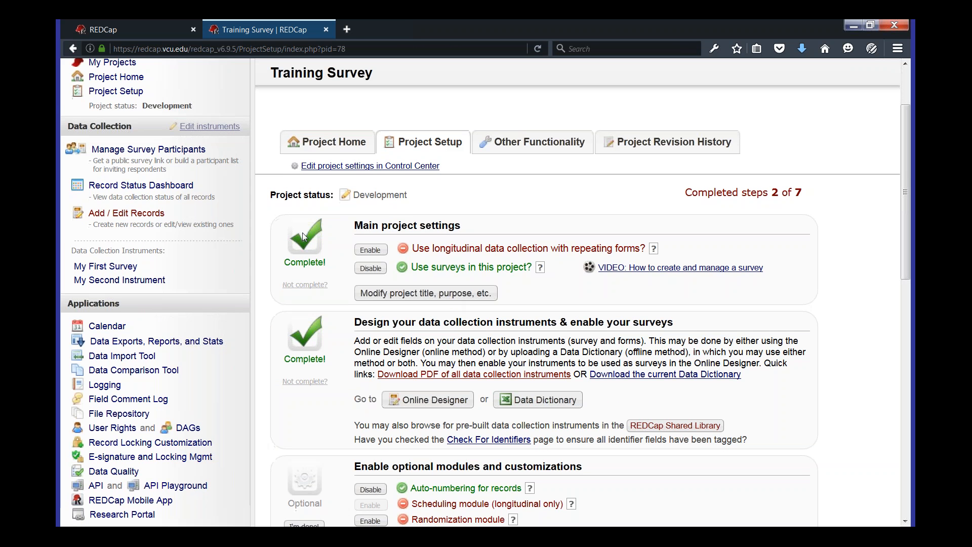
click(443, 404)
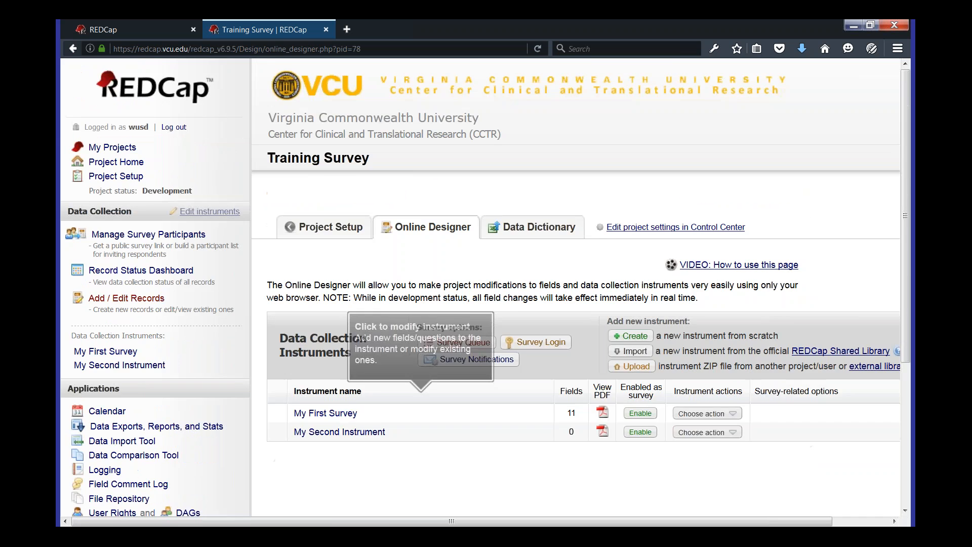
scroll(444, 407, down, 3)
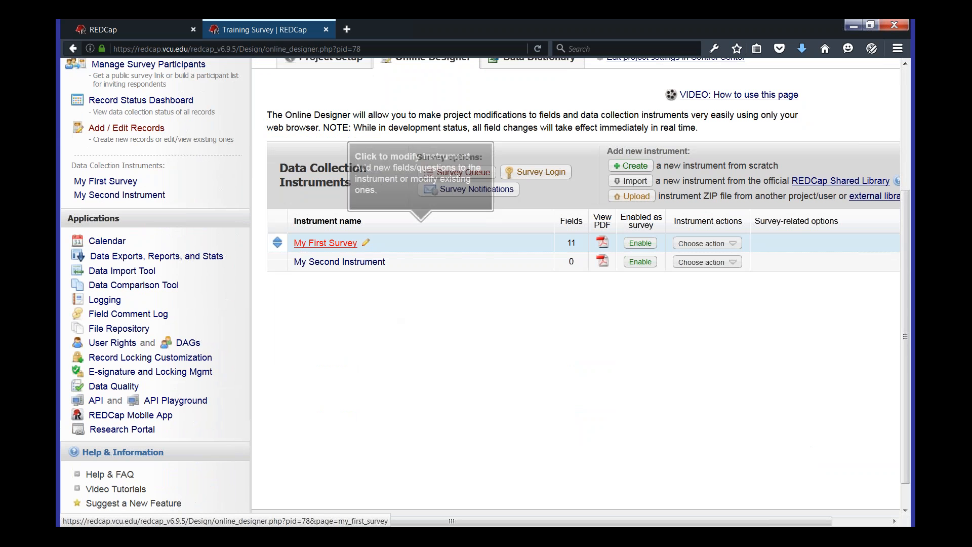
click(340, 244)
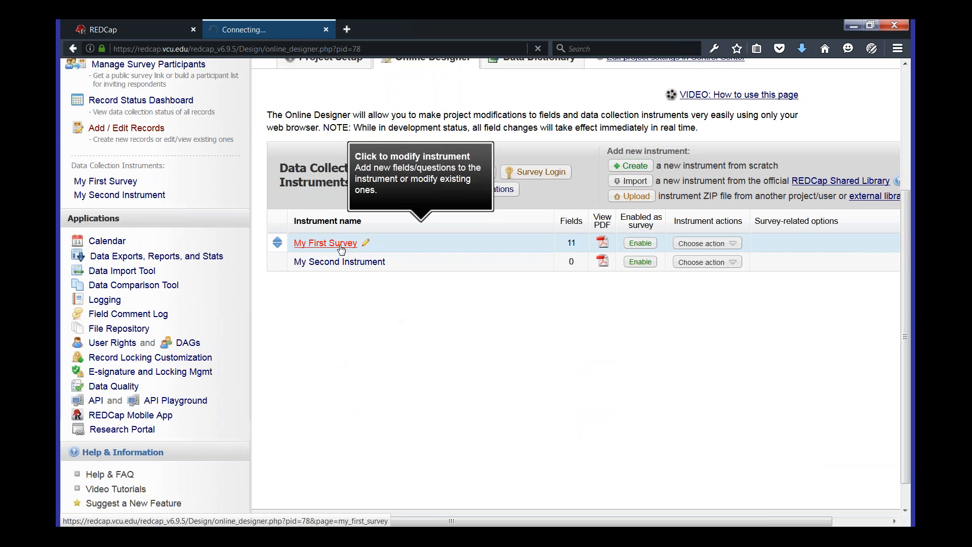
scroll(403, 210, down, 3)
scroll(430, 314, down, 9)
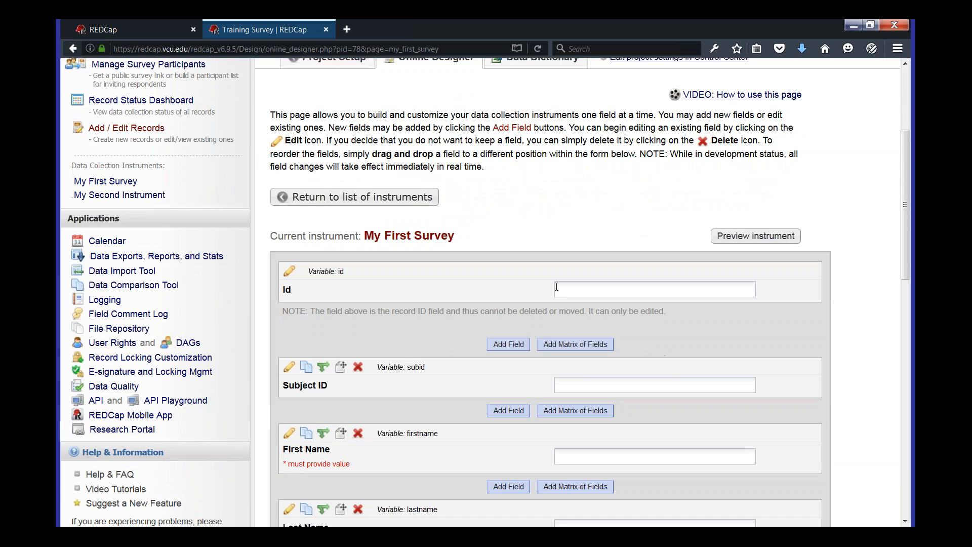
Step: Start a new field after Evaluate at the end of the instrument, with type Multiple Choice - Radio Buttons (Single Answer)
scroll(430, 314, down, 18)
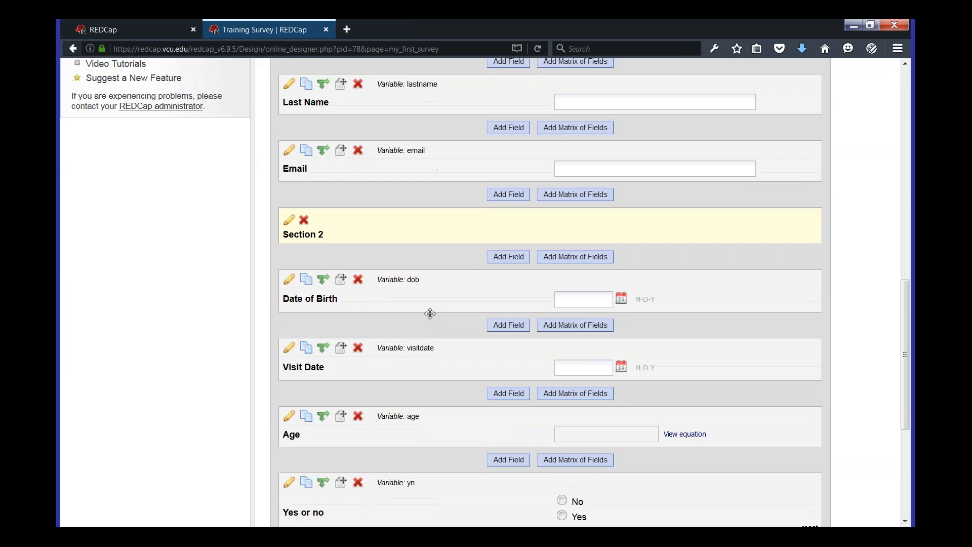
scroll(431, 313, down, 3)
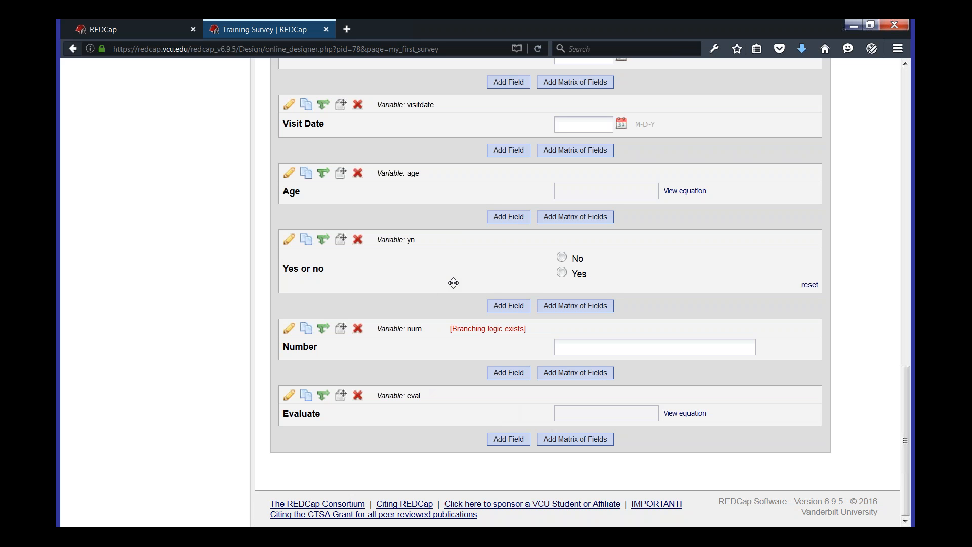
click(501, 439)
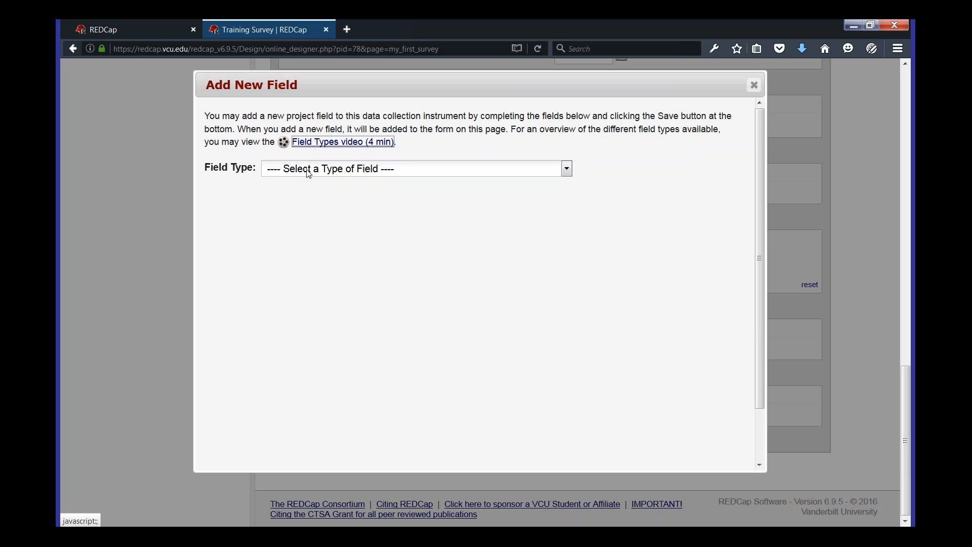
click(309, 170)
click(309, 171)
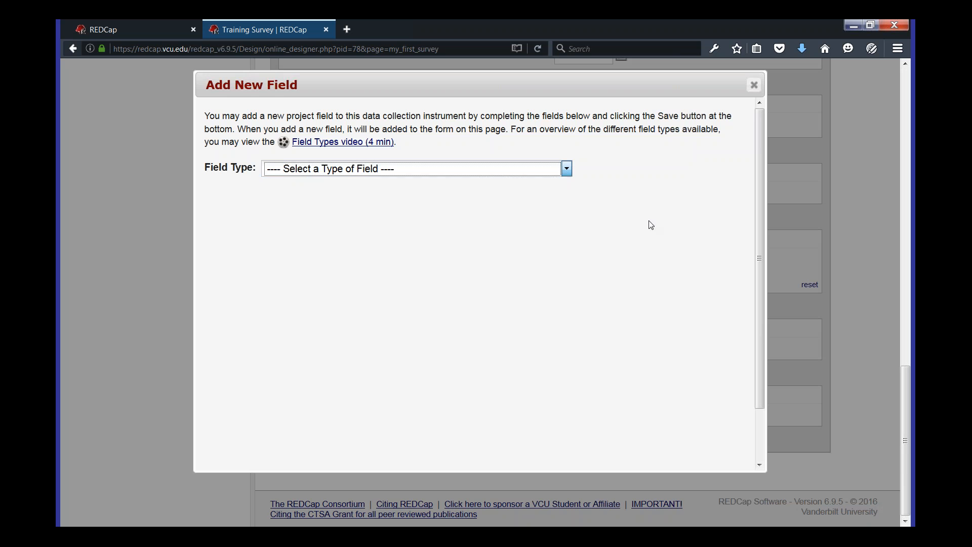
click(566, 171)
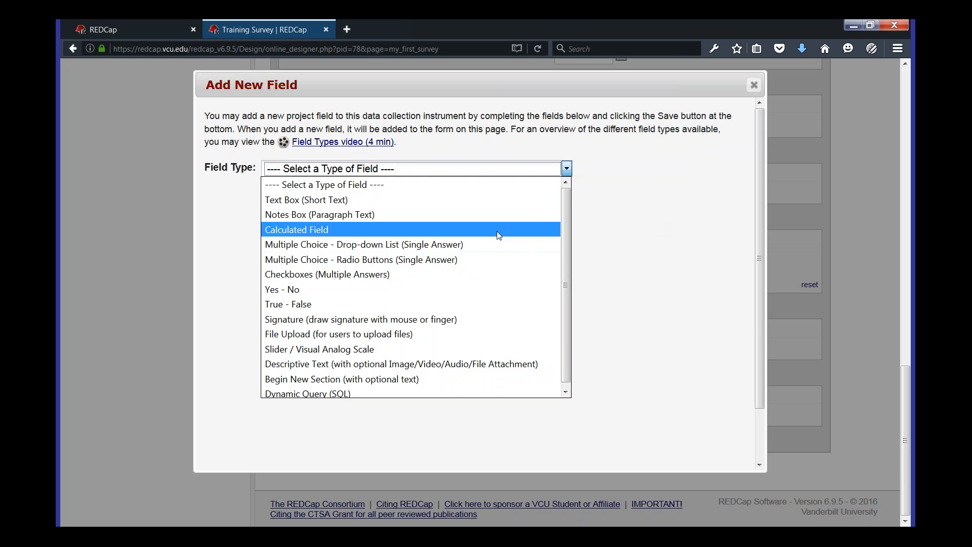
click(449, 260)
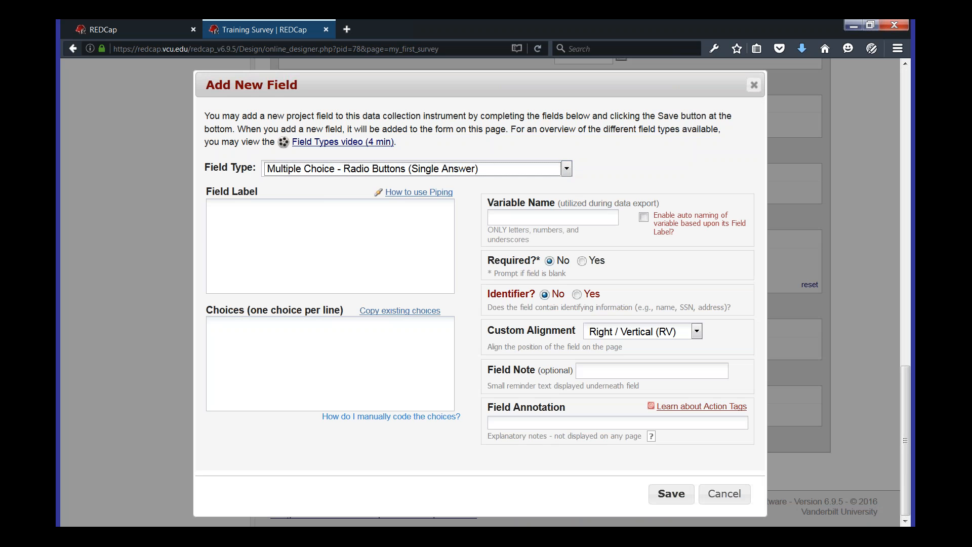
Step: Label the new field "What is your favorite food?" and give it the variable name food
click(370, 211)
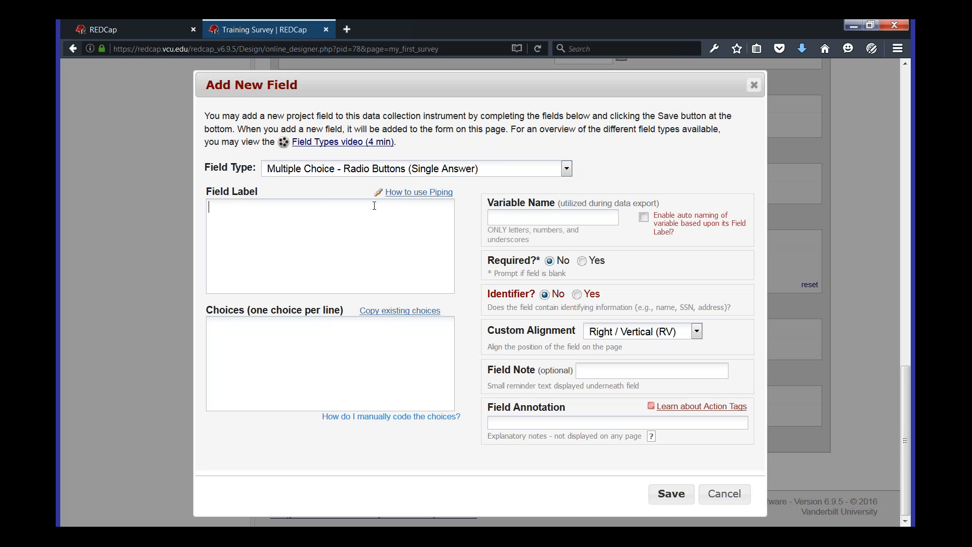
text(What is your favorite food?)
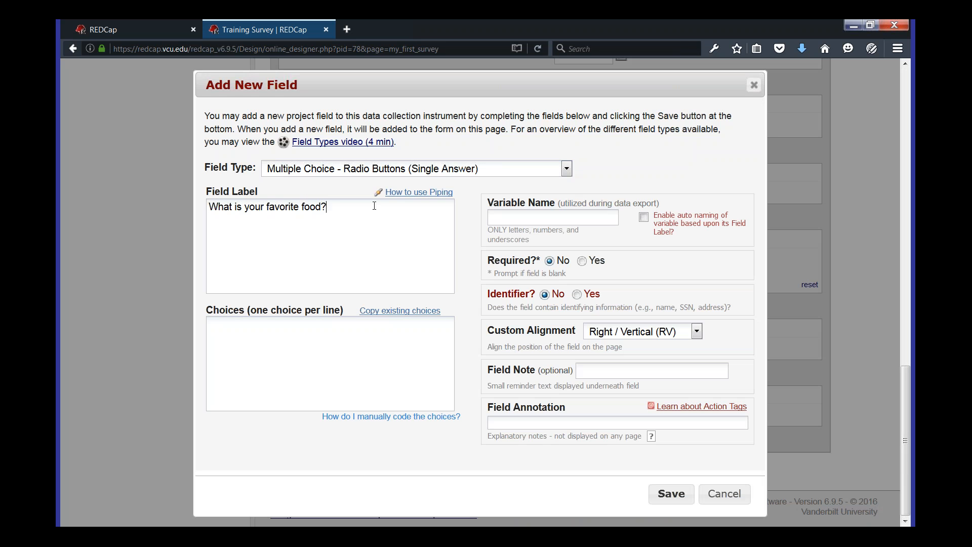
click(527, 223)
text(food)
Step: Enter the choices 0, Burger; 1, Pizza; 2, Pasta; and 3, Salad for the food field and save it
click(364, 351)
text(0, Burde)
key(BackSpace)
key(BackSpace)
text(ger)
key(Return)
text(1, Pizza)
key(Return)
text(2, Pasta)
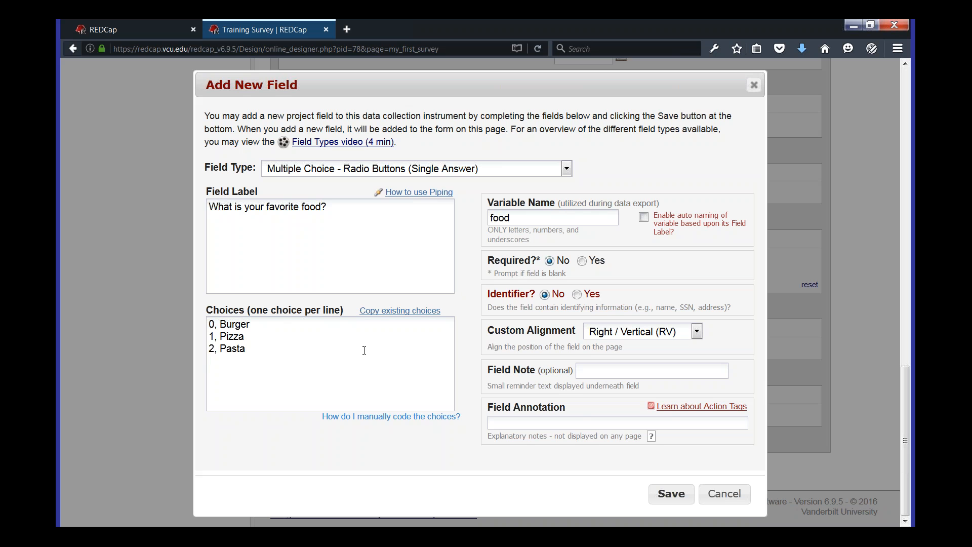
key(Return)
text(3, Salad)
click(665, 495)
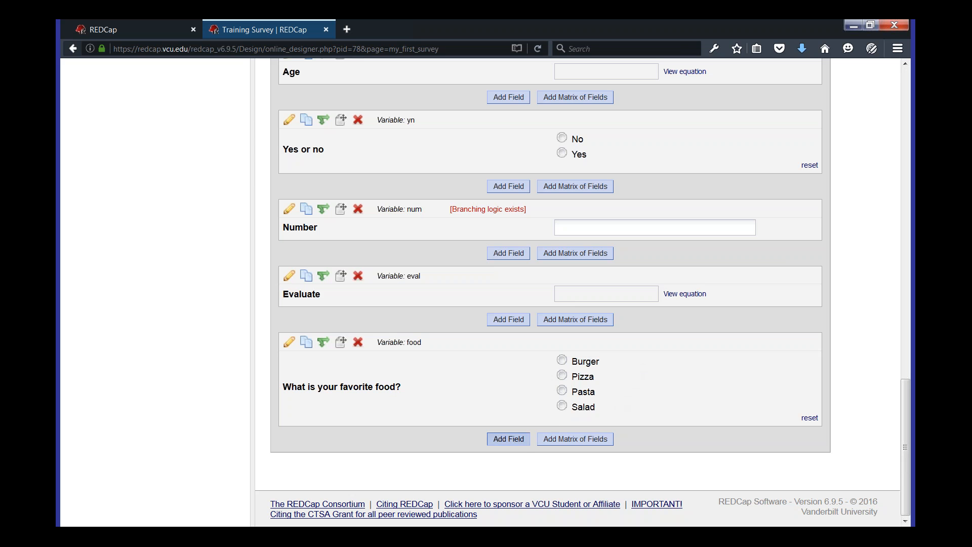
Step: Start another radio-button field after the favorite food question, labelled "Burger Type" with the variable name burger_type
click(523, 442)
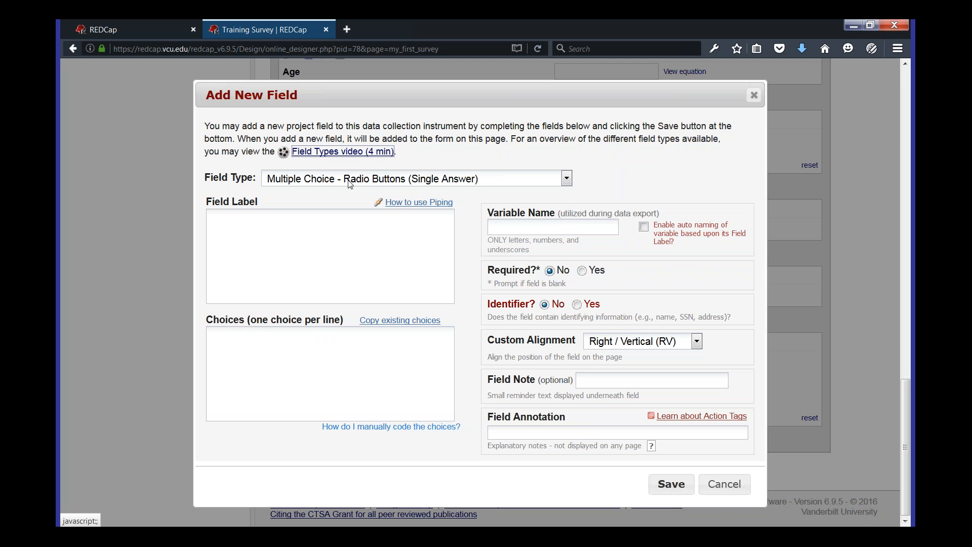
click(369, 227)
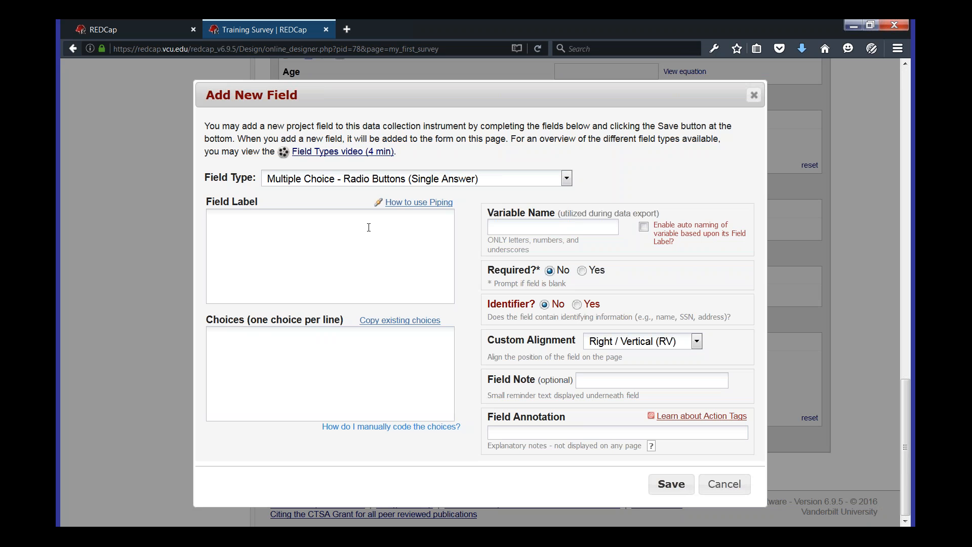
text(B)
text(urger Type)
text(burger)
text(_type)
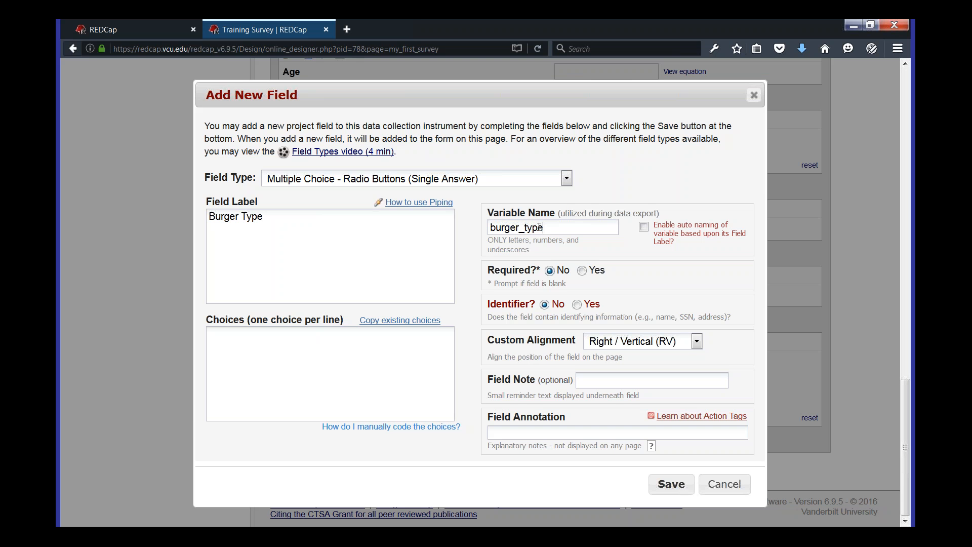
Step: Enter the choices 0, Hamburger (Plain) and 1, Cheeseburger for the Burger Type field and save it
text(0, Hamburger (p)
key(BackSpace)
text(Plain) )
text(1, )
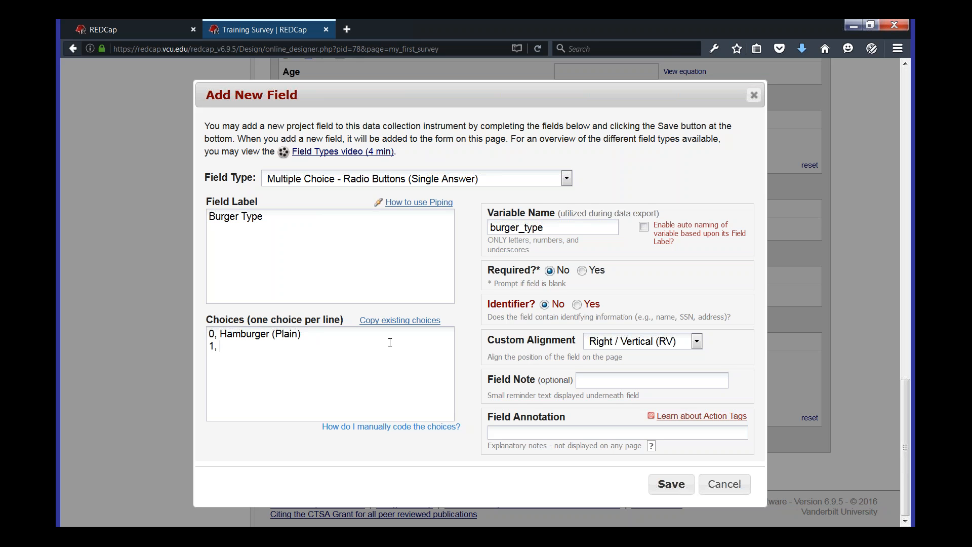
text(Cheeseburger)
click(671, 485)
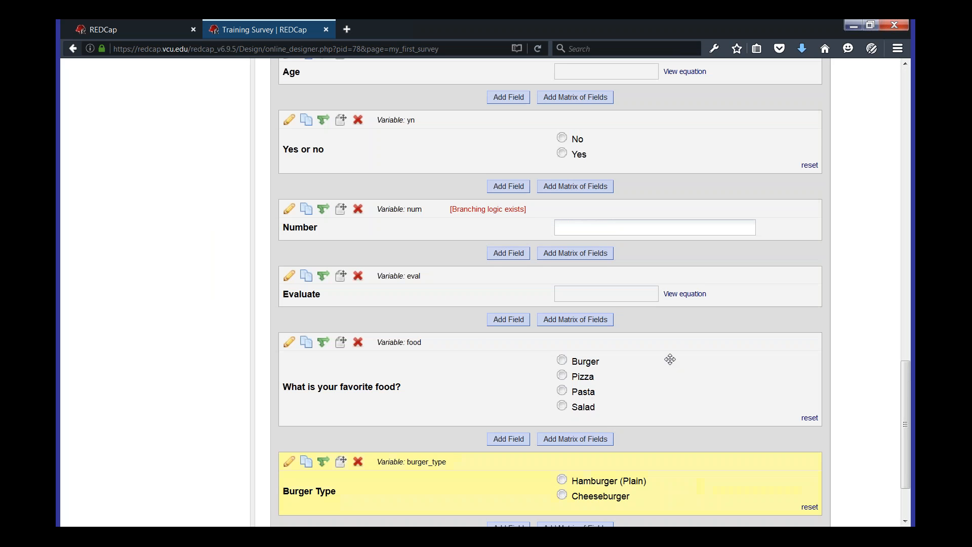
Step: Examine the advanced syntax and Drag-N-Drop Logic Builder options in the Burger Type field's branching logic, and close it without saving
scroll(671, 359, down, 3)
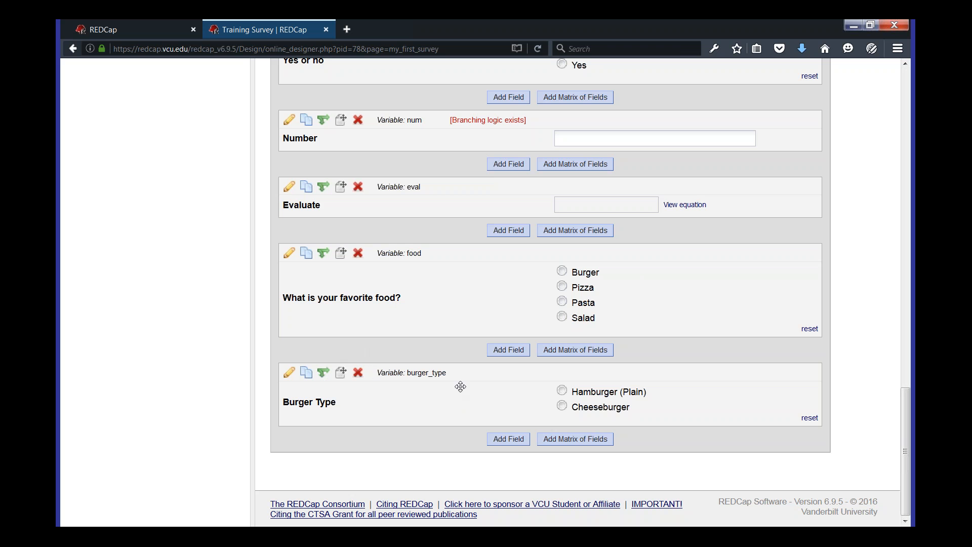
click(442, 406)
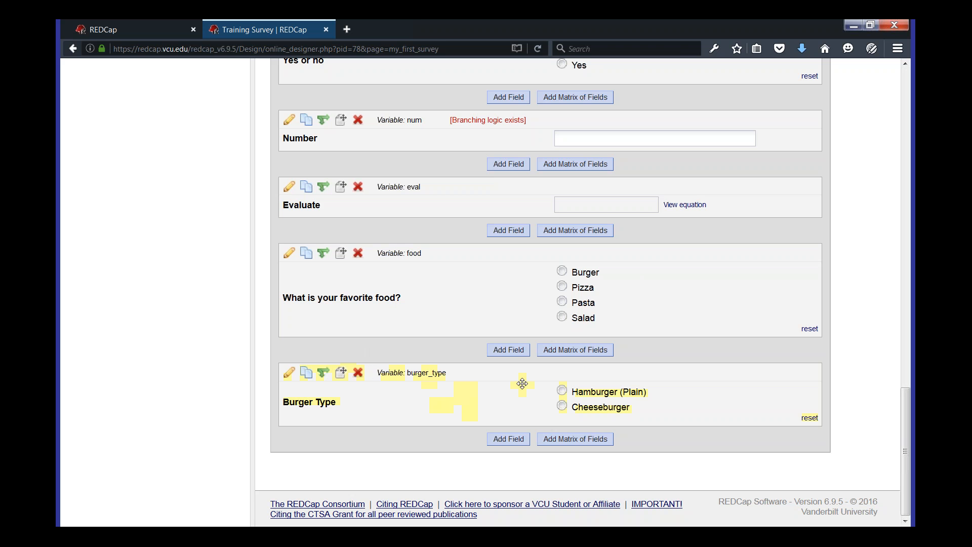
click(323, 374)
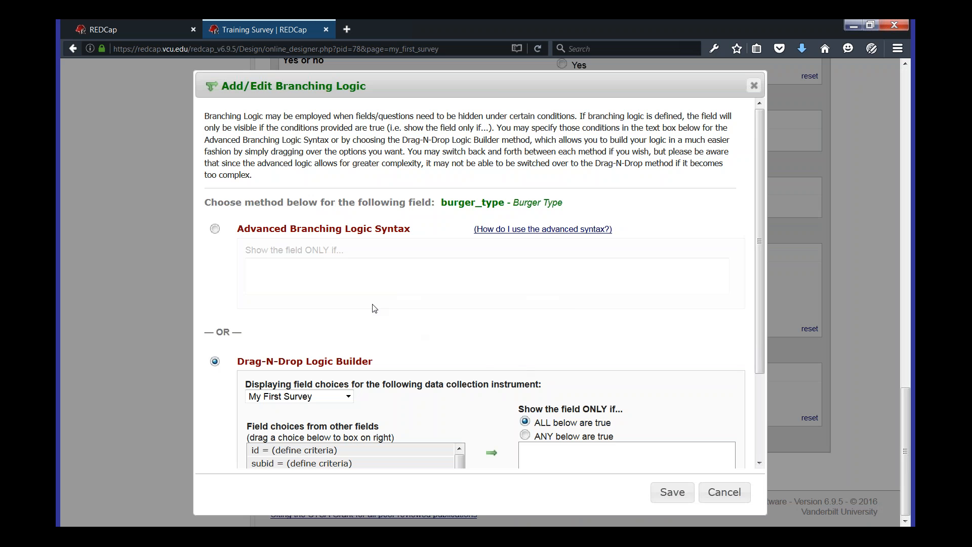
drag(244, 228, 413, 229)
click(459, 247)
scroll(471, 252, down, 1)
scroll(471, 253, down, 2)
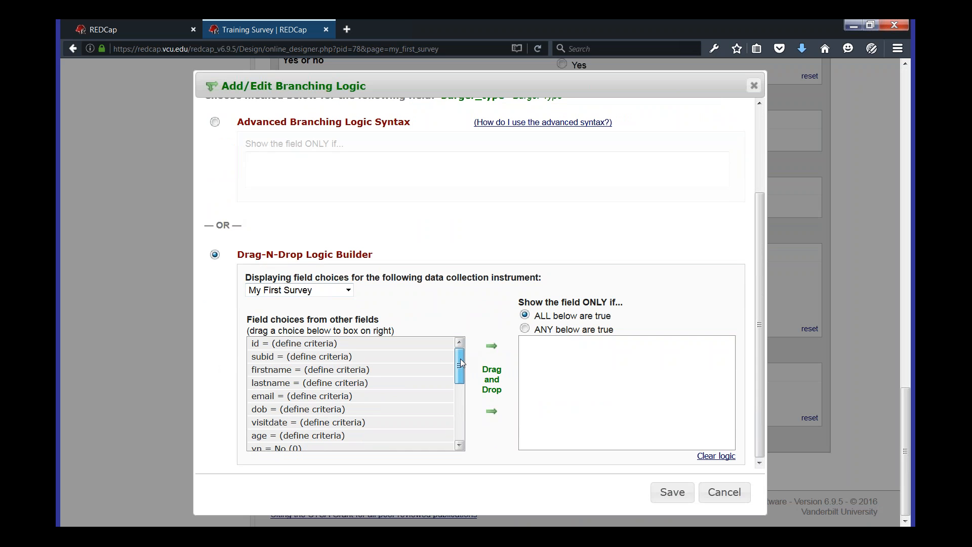
scroll(461, 362, down, 5)
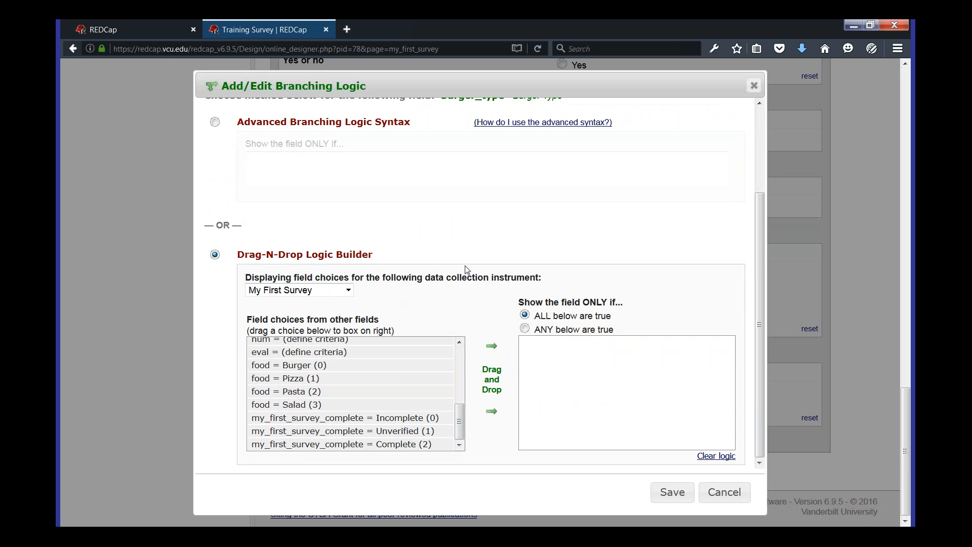
scroll(466, 272, up, 1)
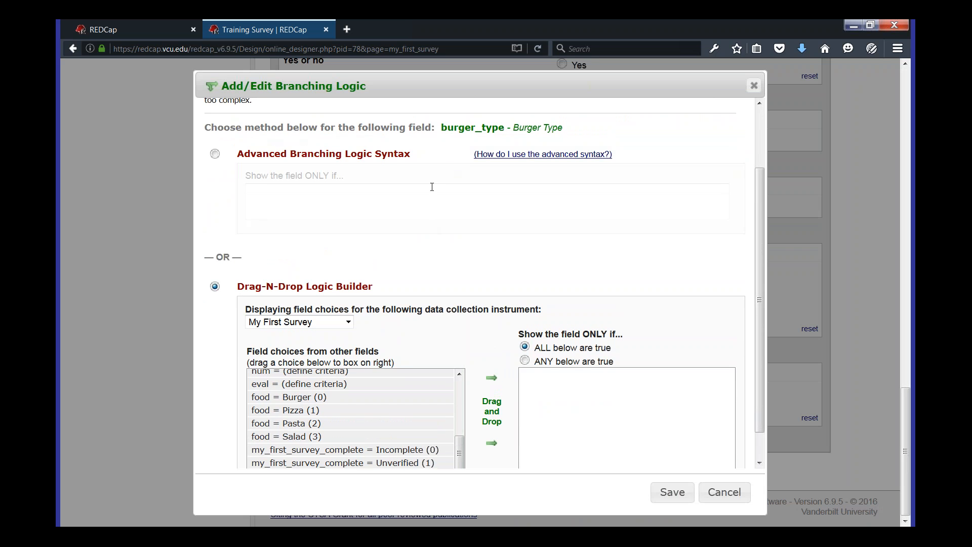
scroll(488, 245, down, 1)
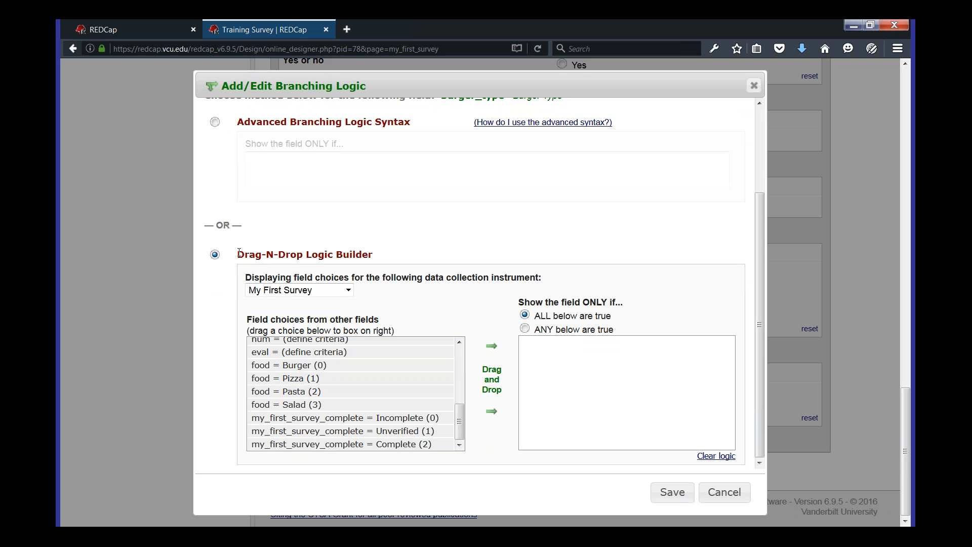
drag(238, 251, 304, 251)
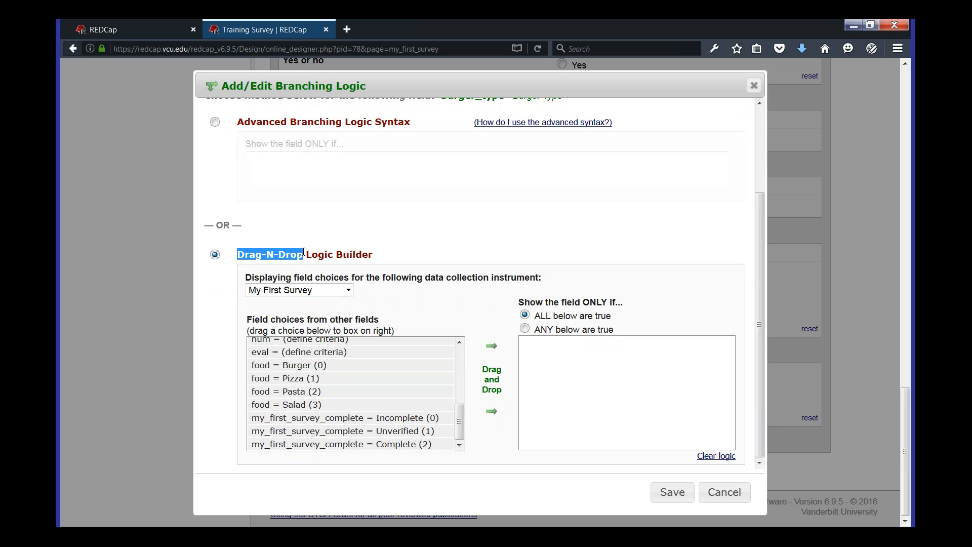
click(353, 252)
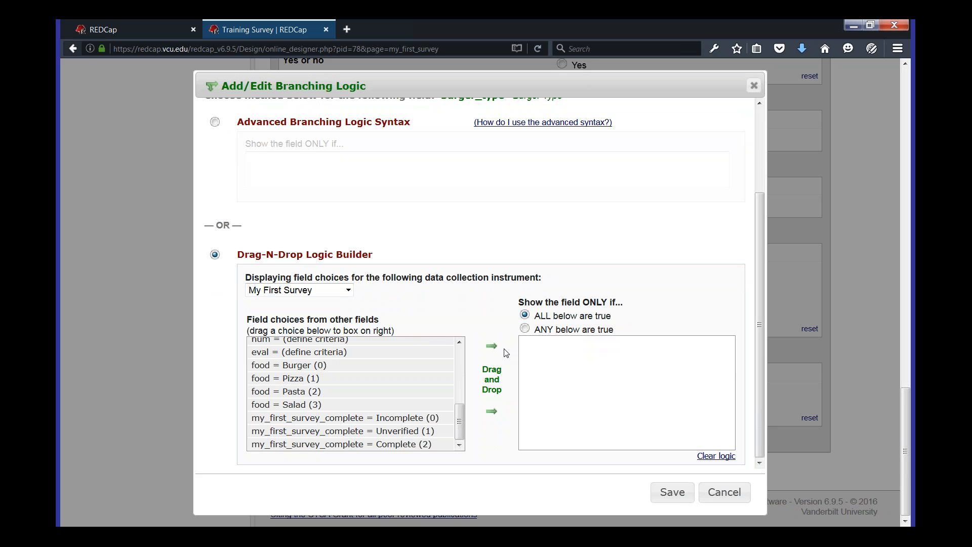
click(727, 493)
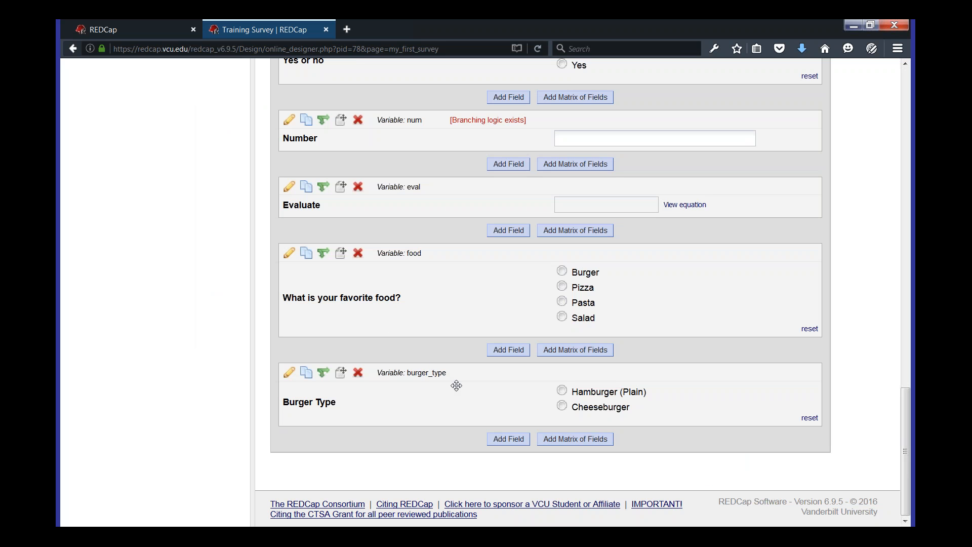
Step: Set the Burger Type field's branching logic to show it only if food = Burger (0), and save the logic
click(487, 385)
click(325, 375)
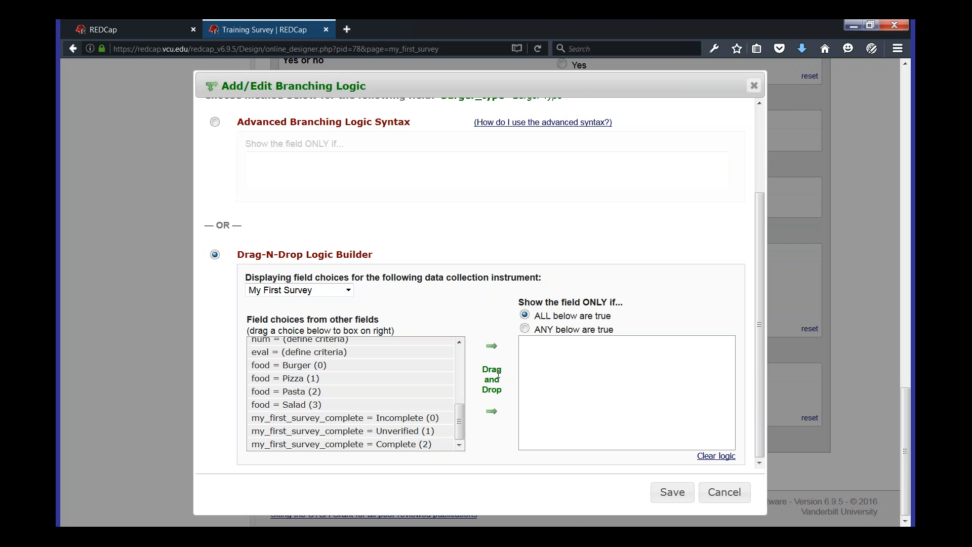
mouse_move(462, 418)
mouse_down()
mouse_move(462, 361)
mouse_move(459, 417)
mouse_up()
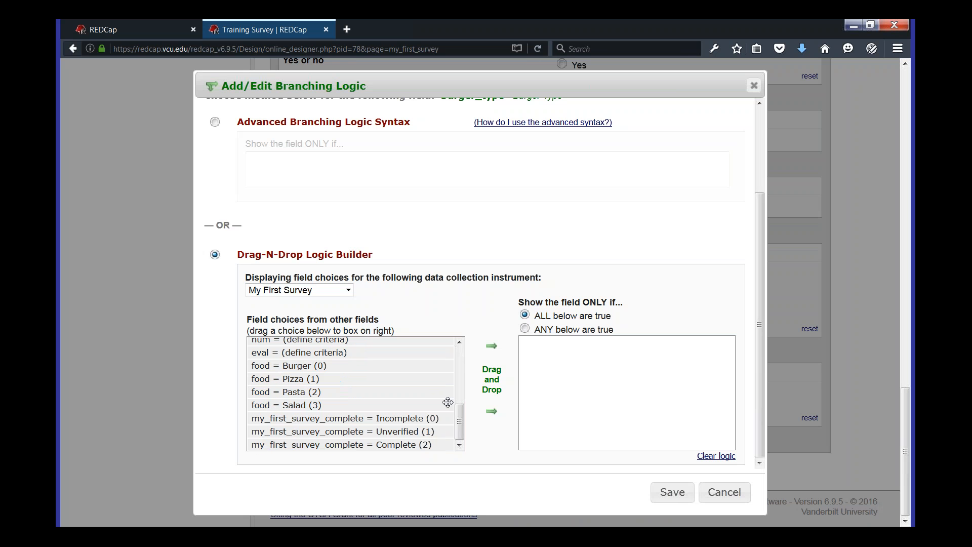
drag(307, 367, 621, 356)
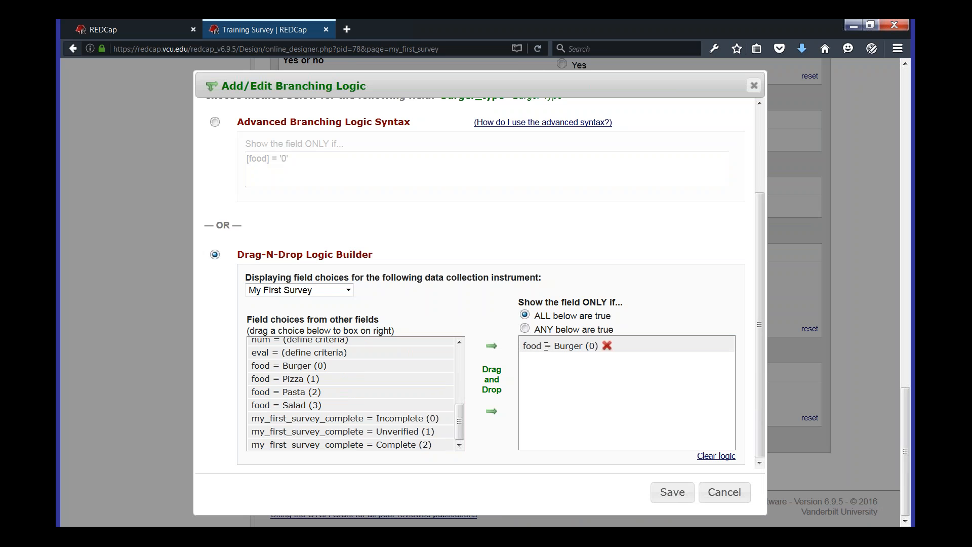
mouse_move(526, 347)
mouse_down()
mouse_move(579, 348)
mouse_move(527, 342)
mouse_up()
click(591, 365)
click(553, 353)
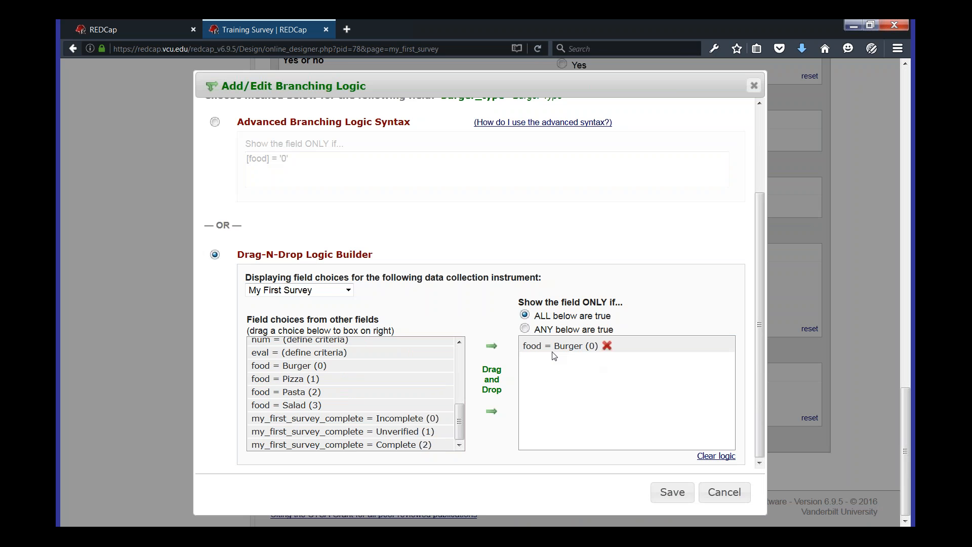
click(677, 494)
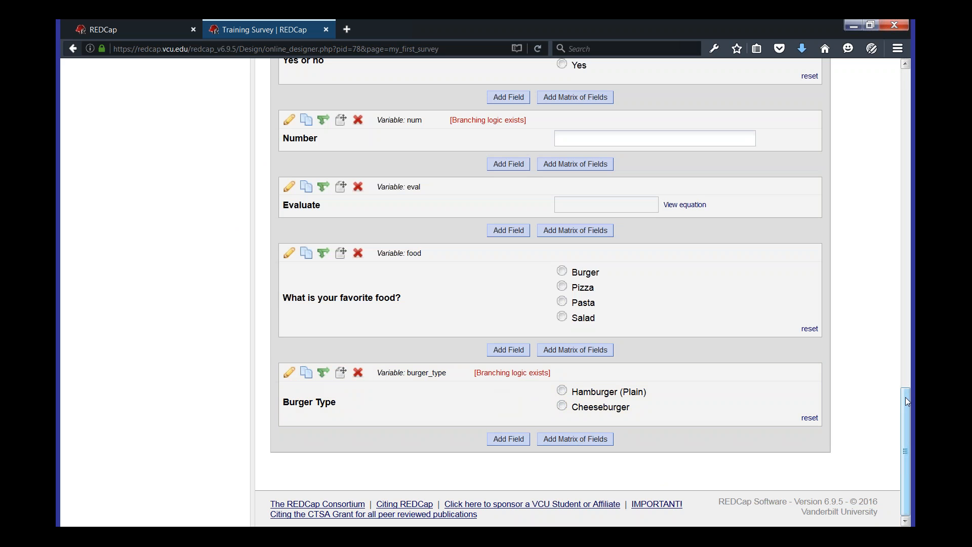
Step: Start a new My First Survey record and bring up its favorite food question
drag(905, 397, 893, 104)
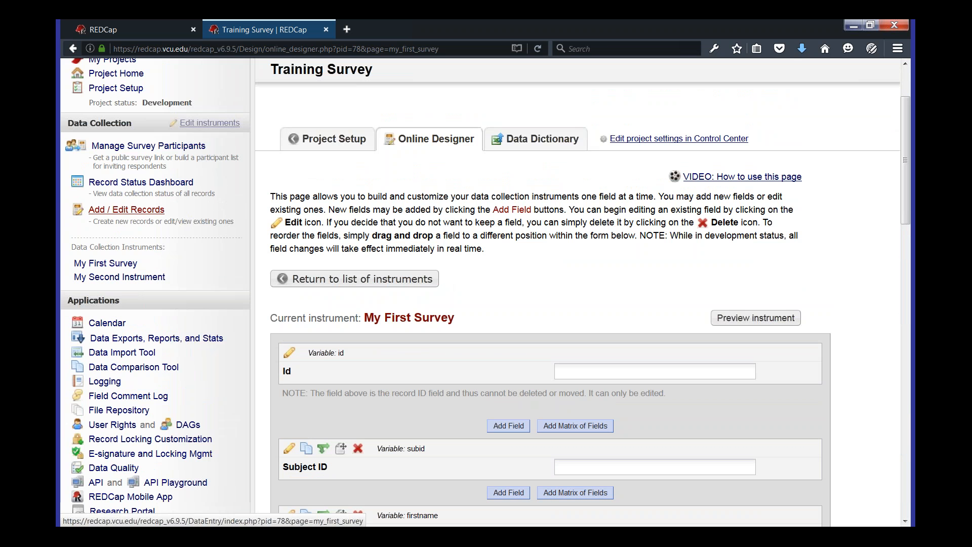
click(143, 211)
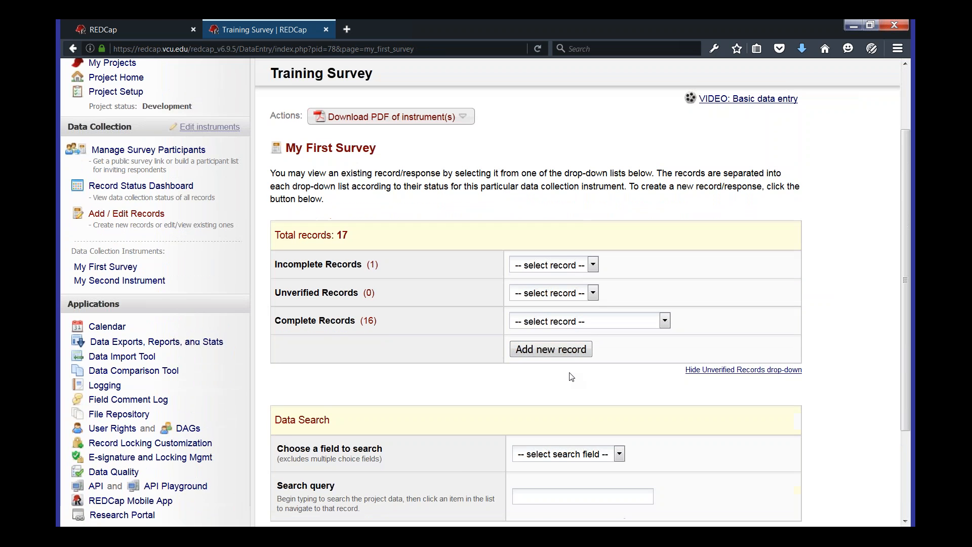
click(567, 350)
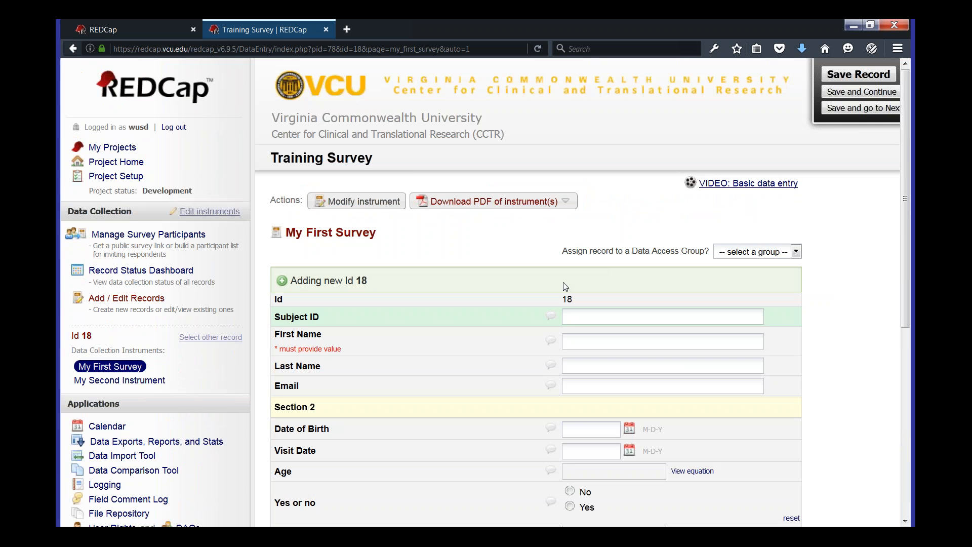
scroll(539, 307, down, 3)
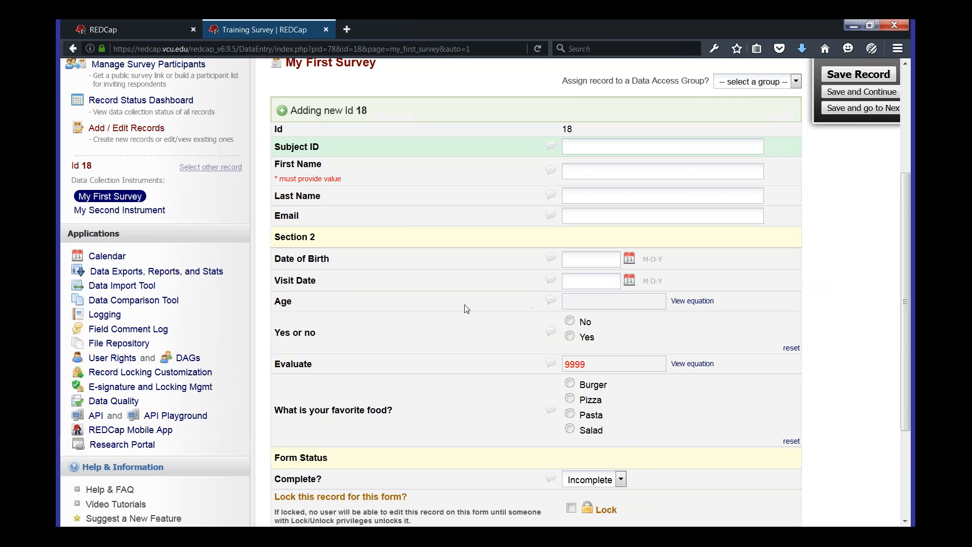
scroll(464, 320, down, 2)
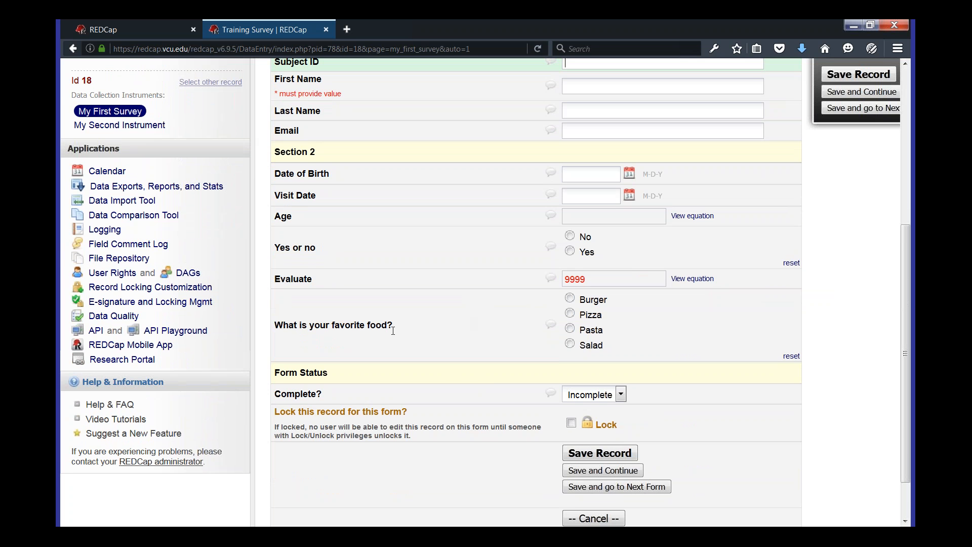
Step: Test the Burger Type branching by answering the favorite food question with Pasta, Salad and Burger, and choosing Cheeseburger and Hamburger (Plain)
click(582, 318)
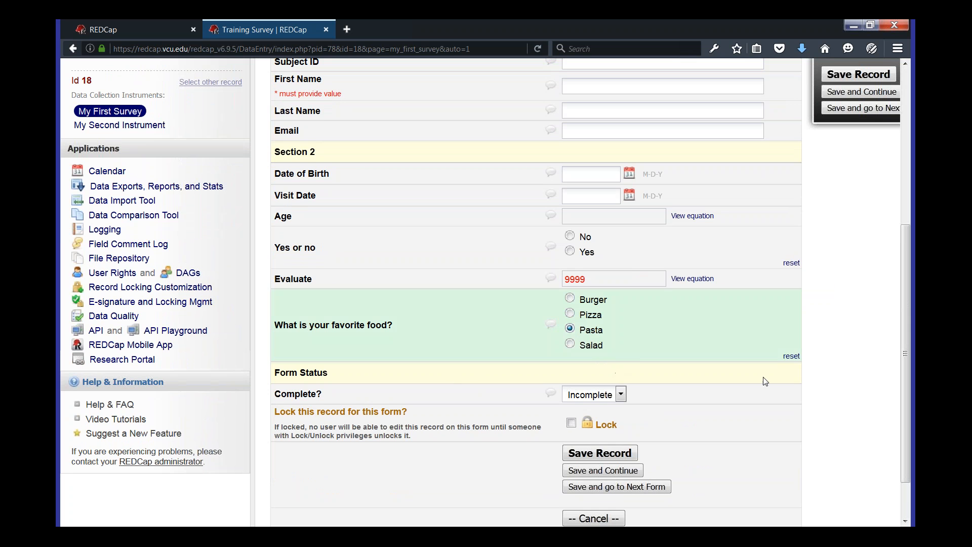
click(571, 345)
click(570, 298)
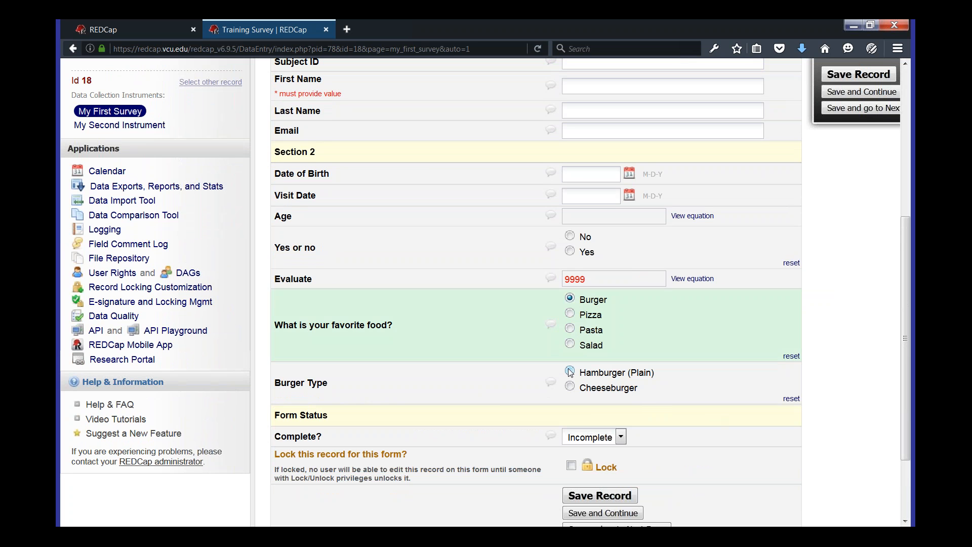
click(571, 387)
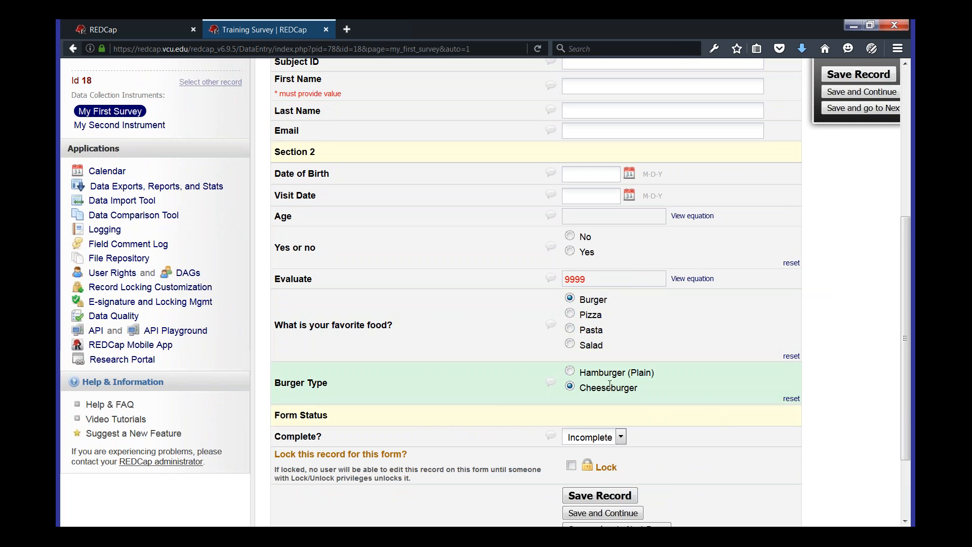
scroll(589, 383, up, 5)
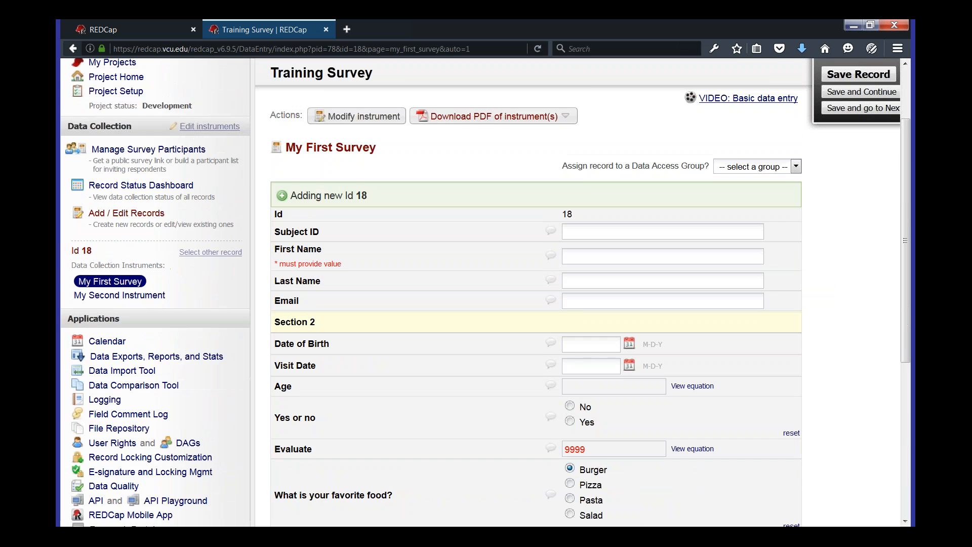
scroll(554, 361, down, 5)
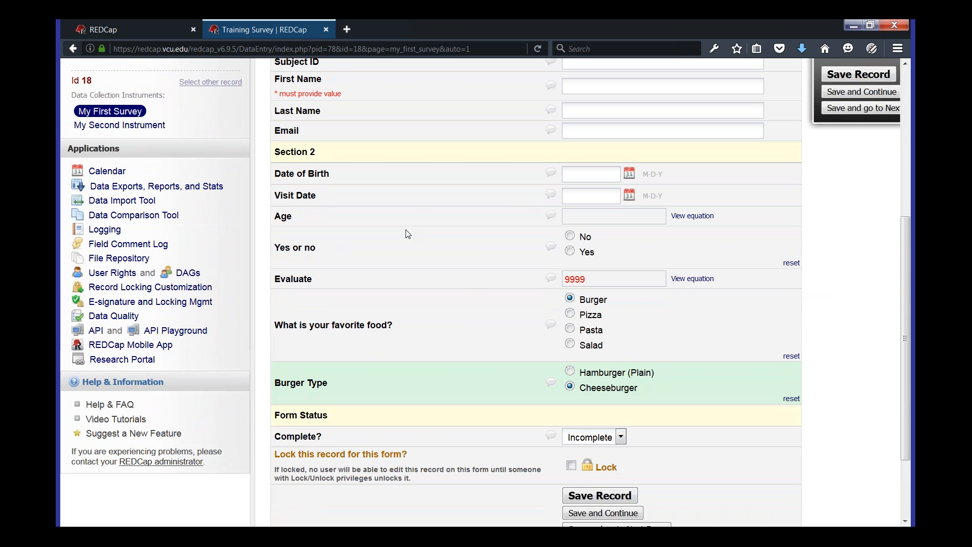
scroll(415, 276, down, 3)
scroll(475, 444, up, 10)
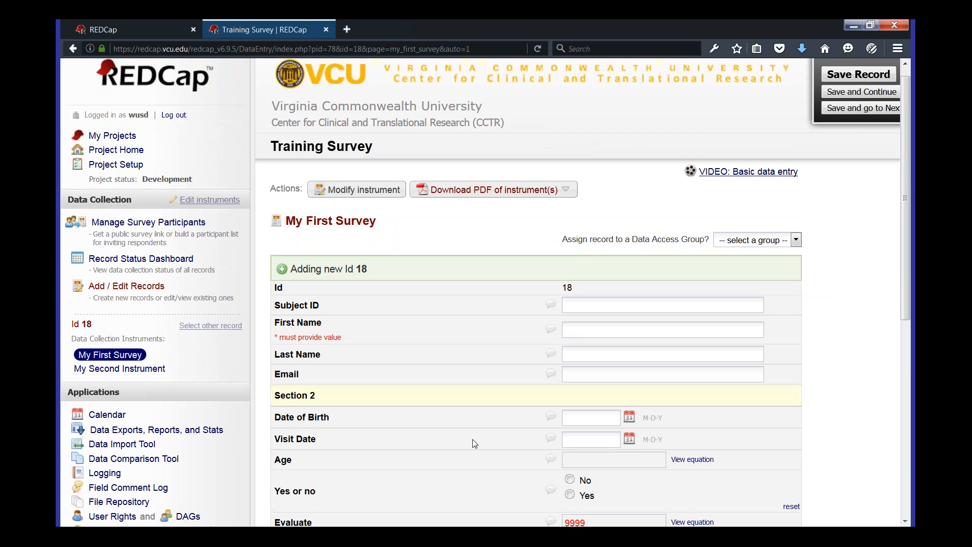
scroll(475, 444, down, 6)
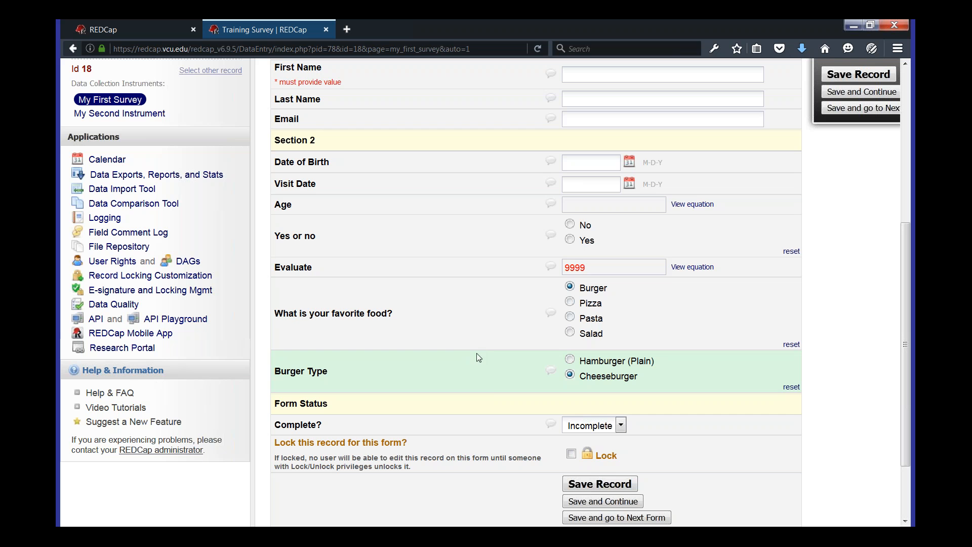
click(569, 361)
Step: Test the Number field's branching by answering Yes or no with Yes and No, and enter 5515 as the Number and clear it
click(569, 240)
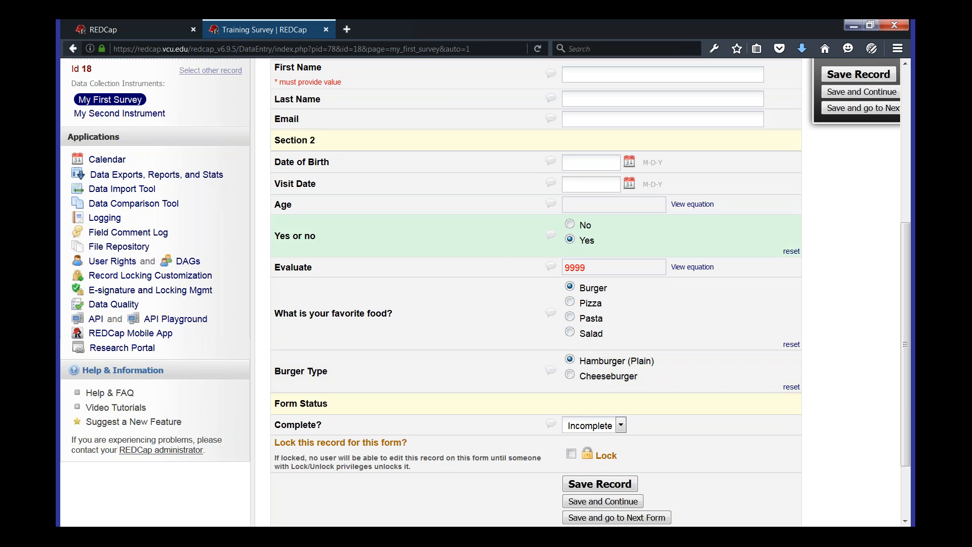
click(575, 225)
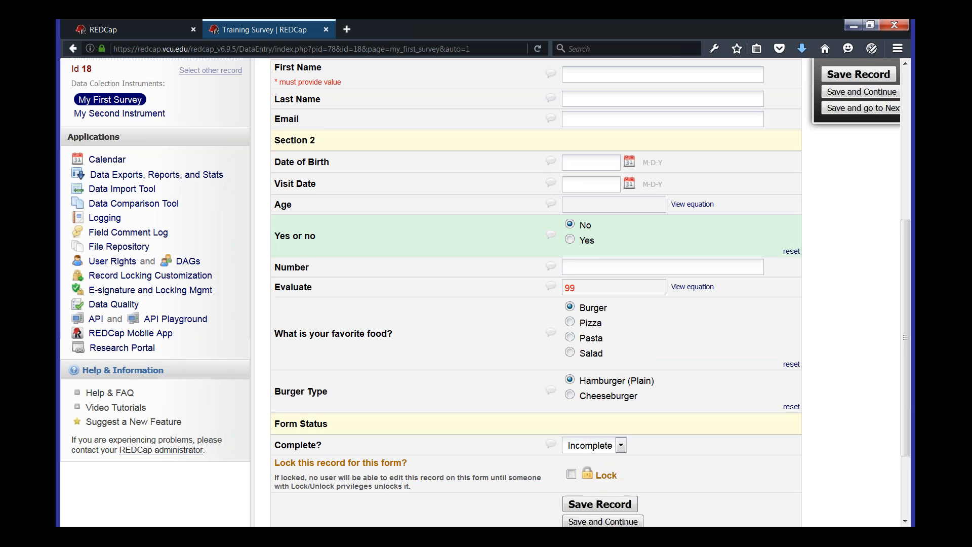
click(575, 267)
text(5515)
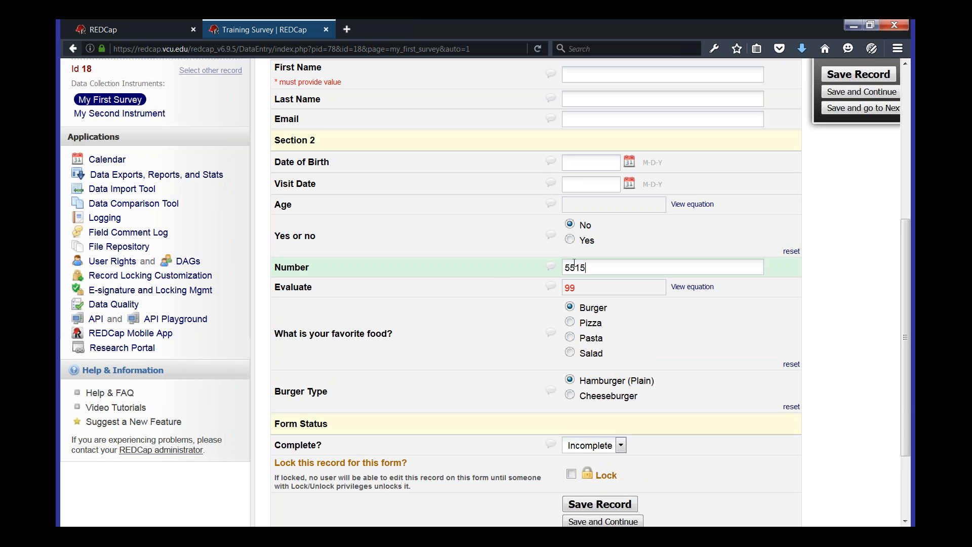
key(ctrl+a)
key(BackSpace)
scroll(471, 335, down, 4)
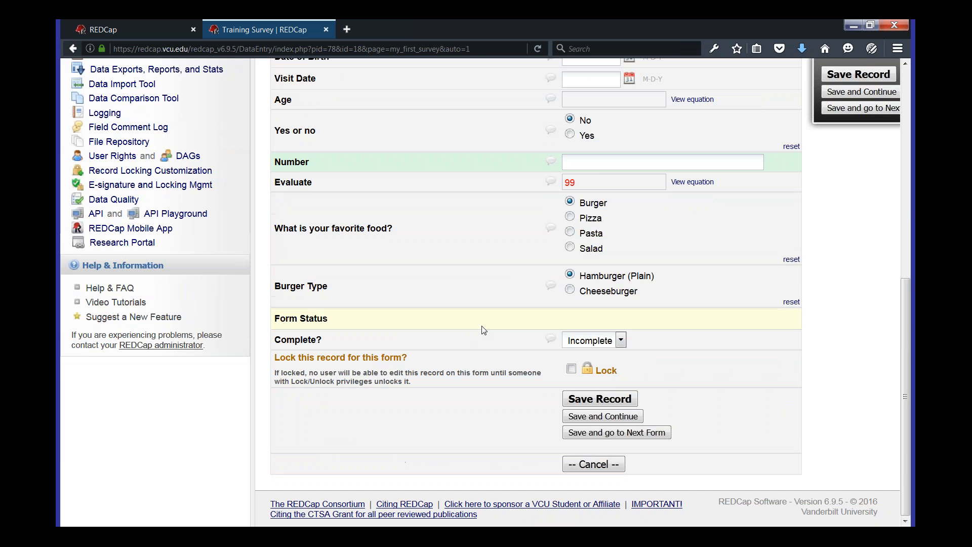
Step: Leave the new record without saving the changes and open My First Survey for editing in the Online Designer
scroll(479, 333, up, 10)
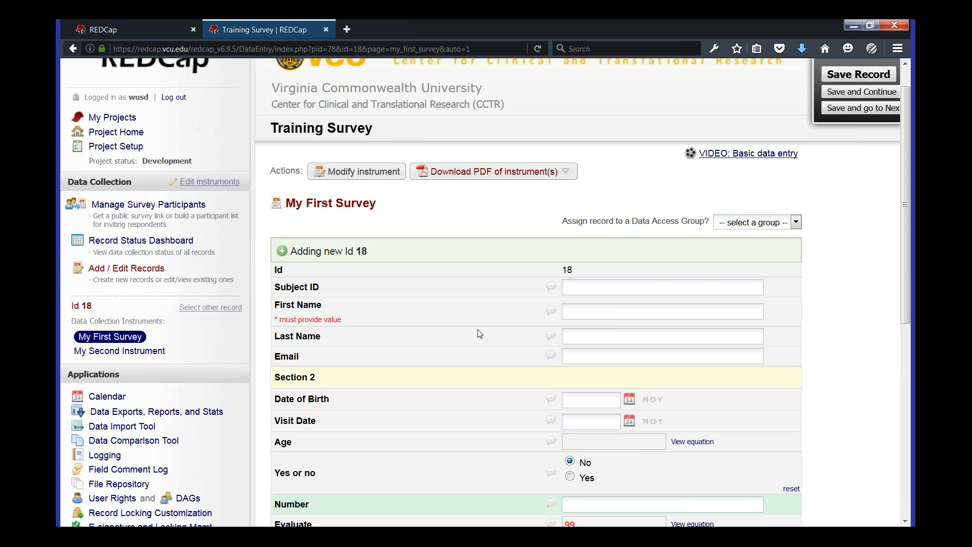
click(135, 179)
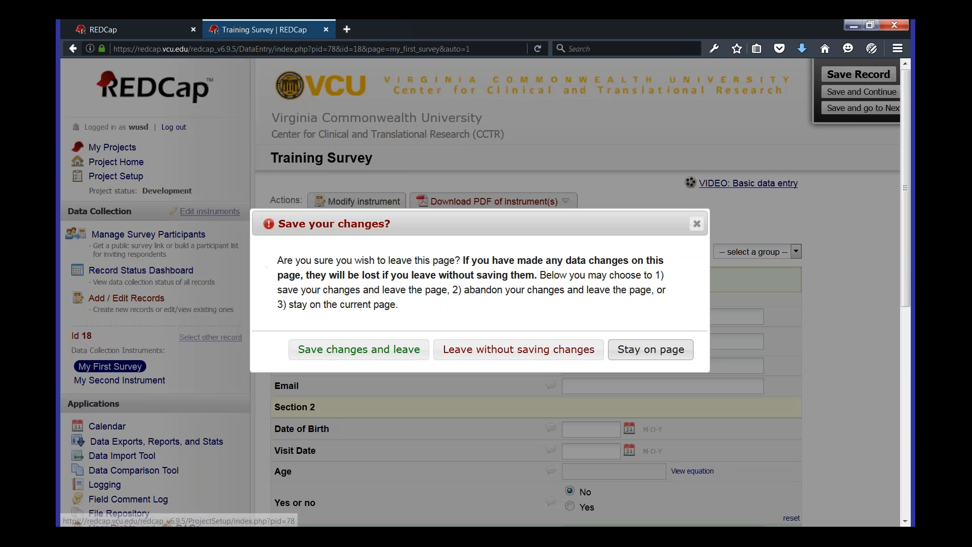
click(498, 350)
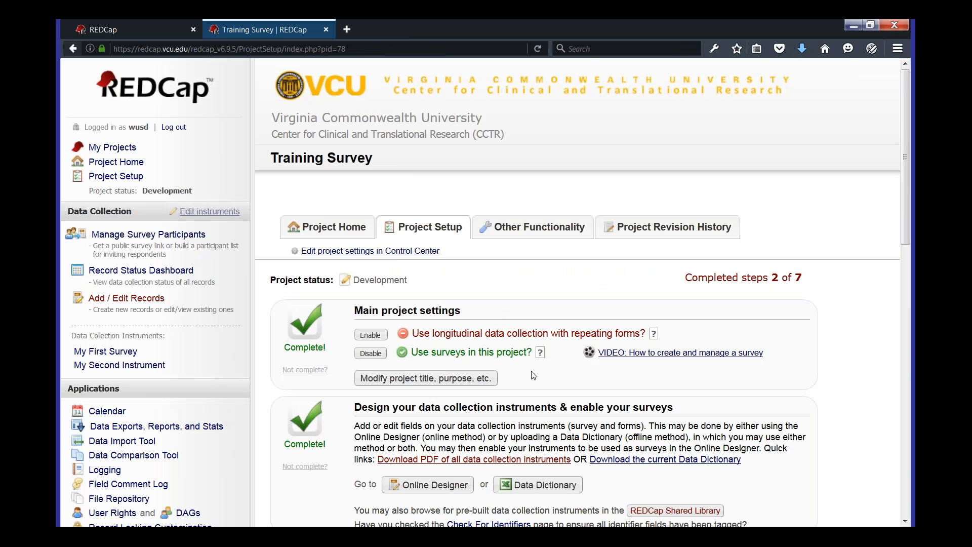
scroll(448, 238, down, 5)
click(448, 238)
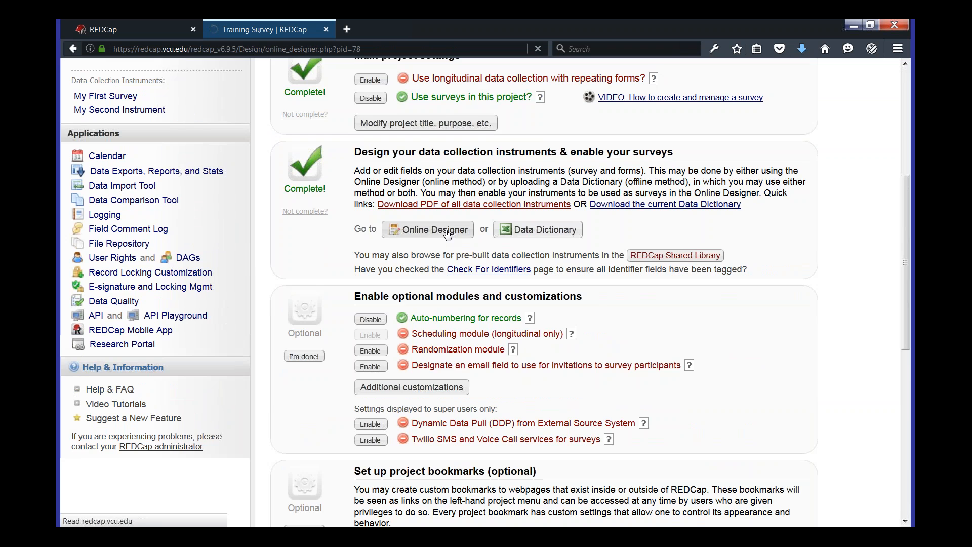
scroll(458, 276, down, 3)
click(335, 328)
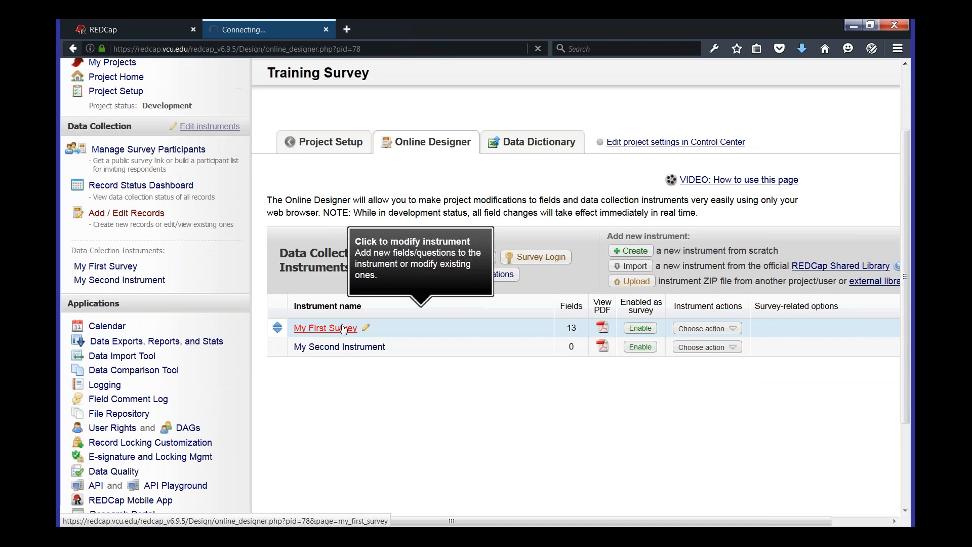
Step: Start a Multiple Choice - Radio Buttons field at the end of the instrument, labelled Pizza Type with the variable name pizza_type
scroll(910, 193, down, 5)
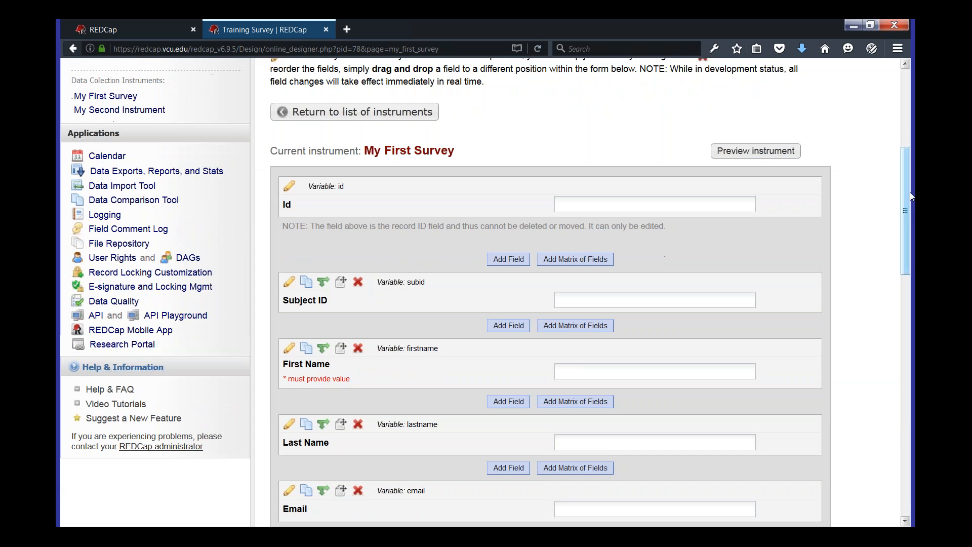
drag(905, 195, 906, 438)
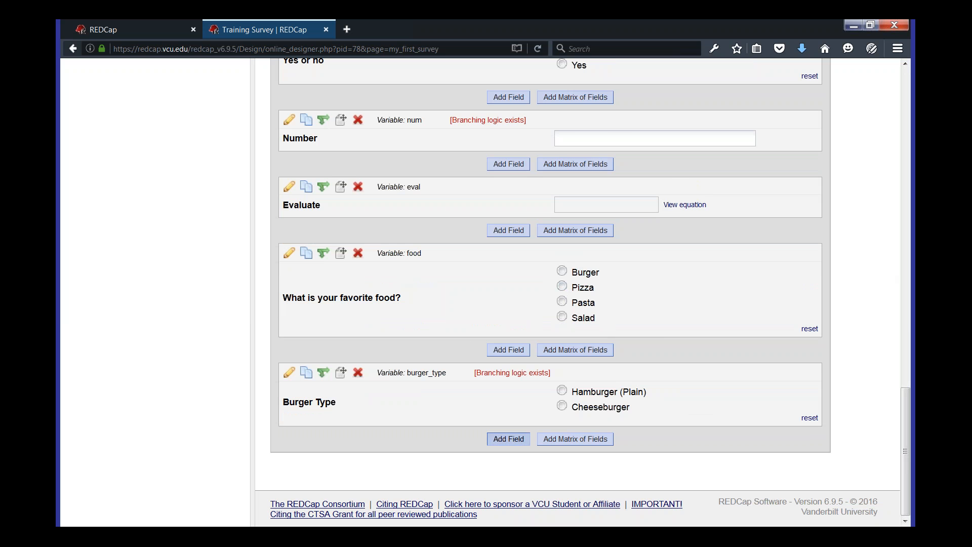
click(509, 439)
click(354, 169)
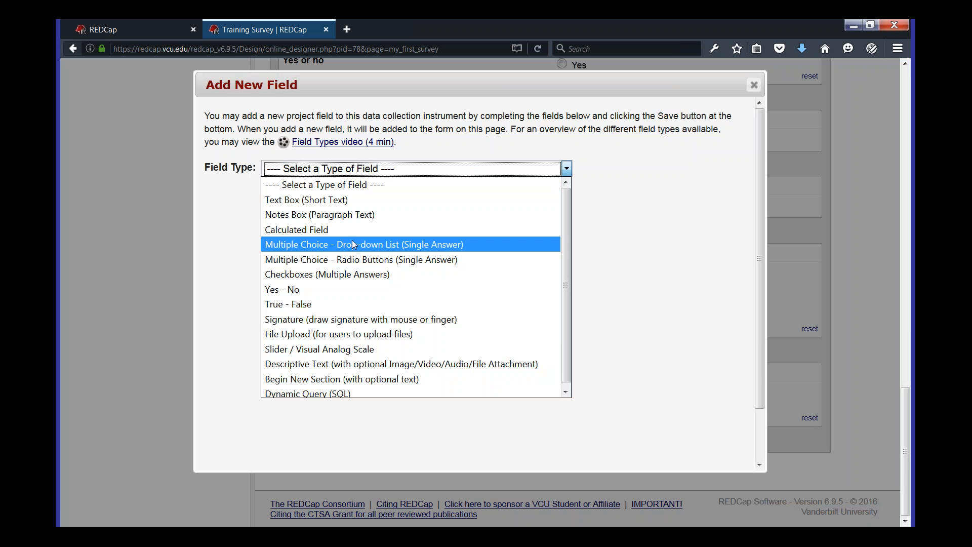
click(357, 260)
click(359, 243)
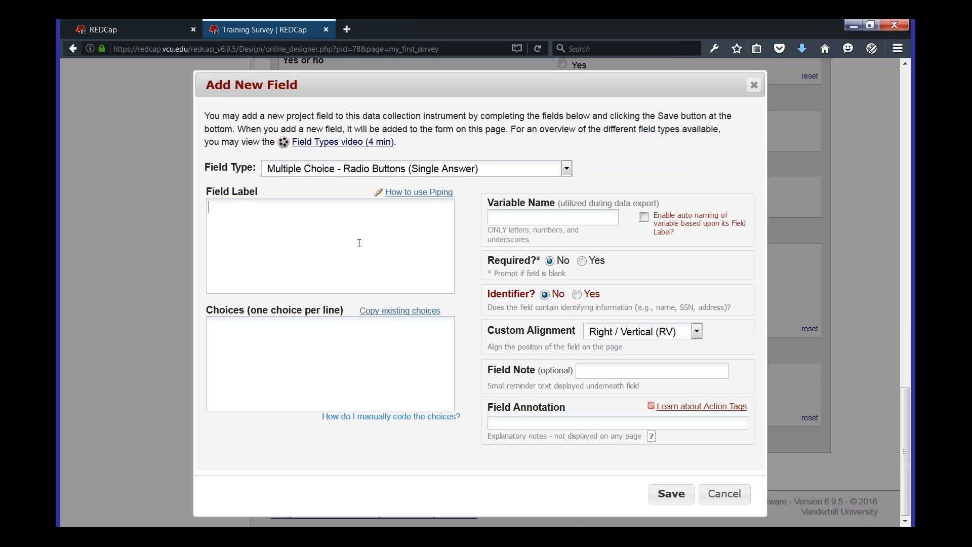
text(Pizza)
text( Type)
text(pizza_type)
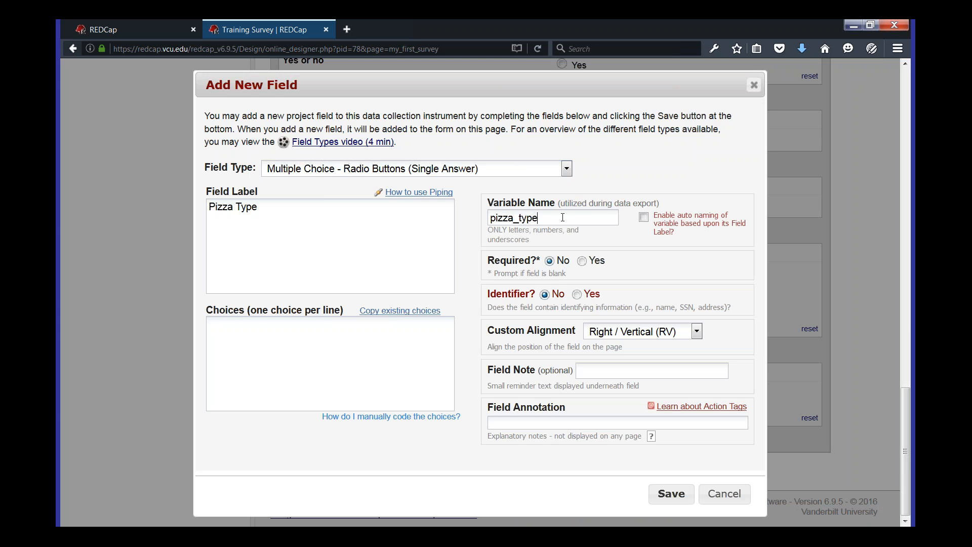
Step: Enter the choices 0, Cheese; 1, Pepperoni; 2, Supreme; and 3, Hawaiian for the Pizza Type field and save it
click(303, 326)
text(0, Cheese )
text(1, Pepperoni)
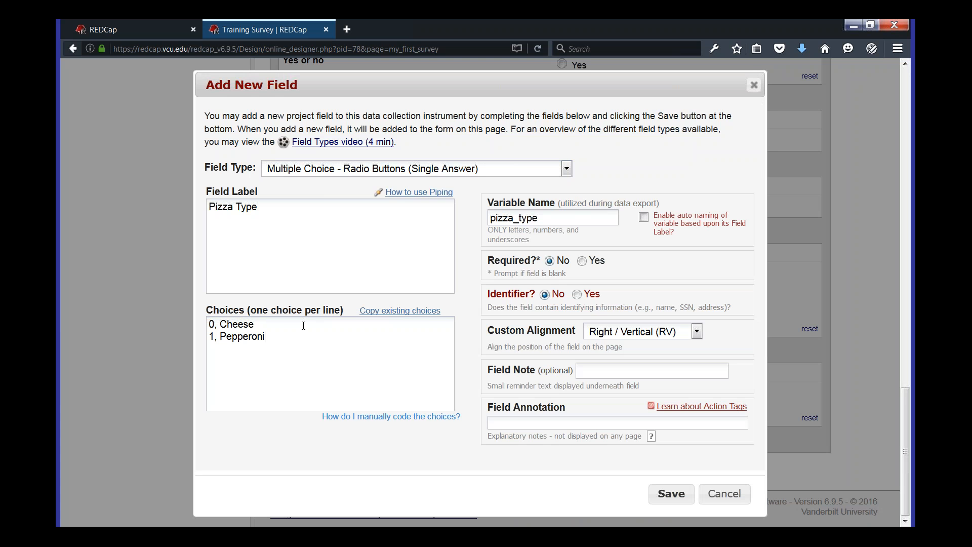
key(Return)
text(2, Supreme )
text(3, Ha)
text(waiin)
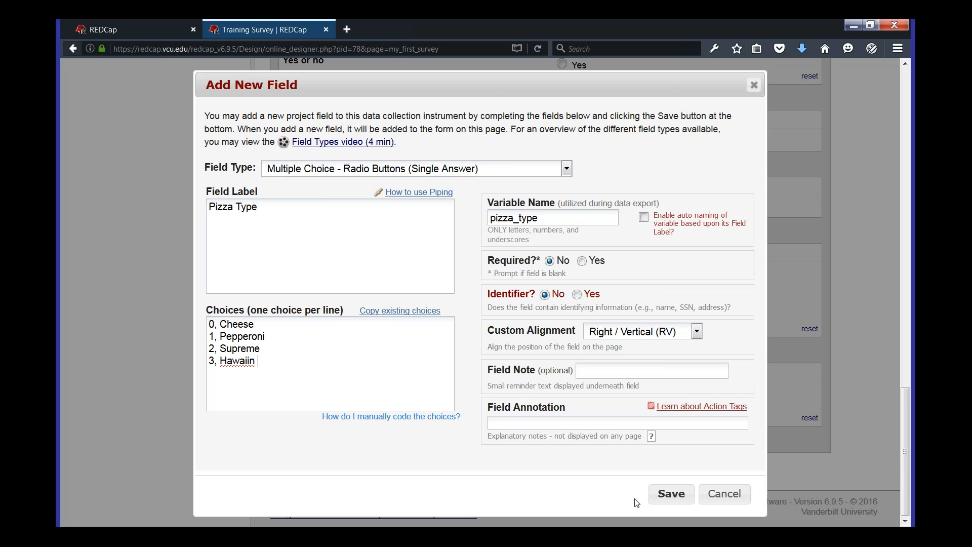
key(BackSpace)
key(BackSpace)
text(in)
key(Return)
right_click(229, 363)
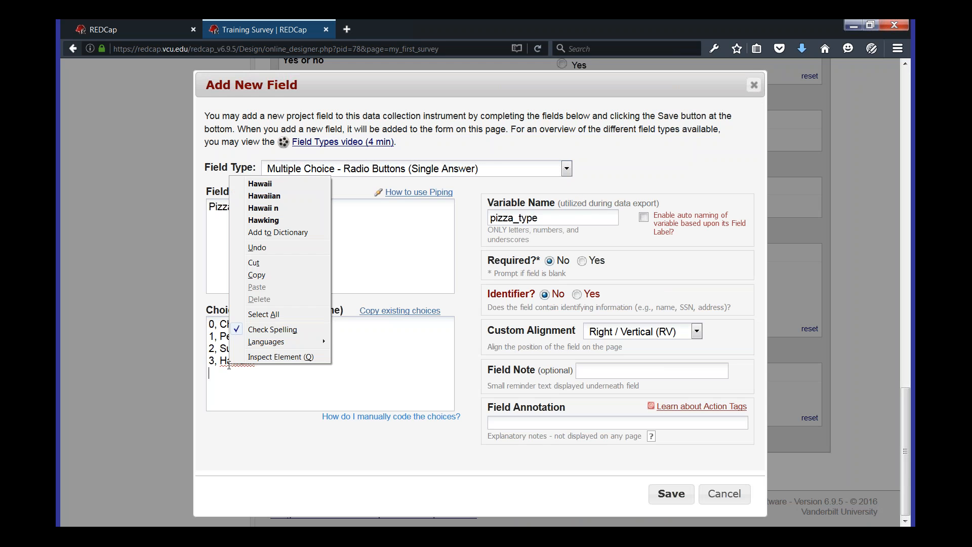
click(278, 195)
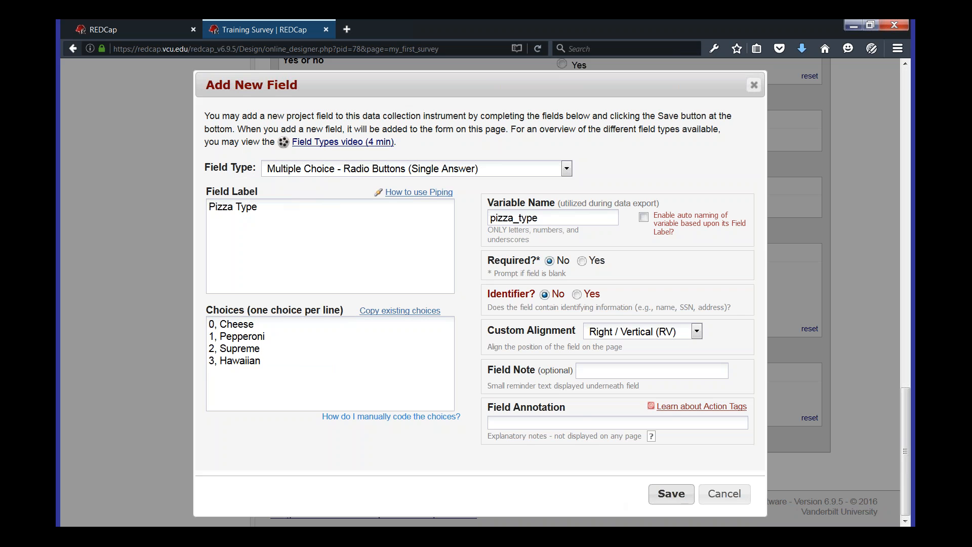
click(672, 493)
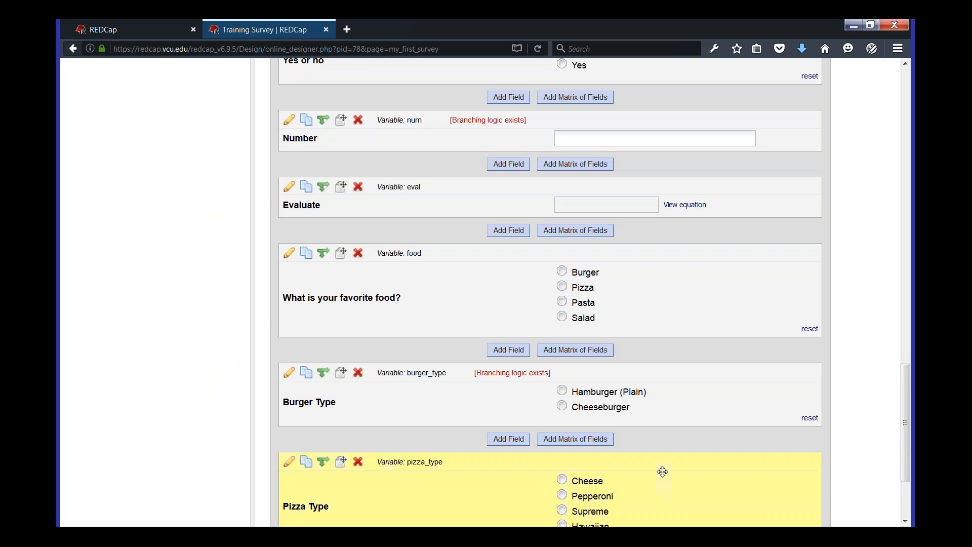
Step: Set the Pizza Type field's branching logic to show it only if food = Pizza (1), and save the logic
scroll(638, 446, down, 3)
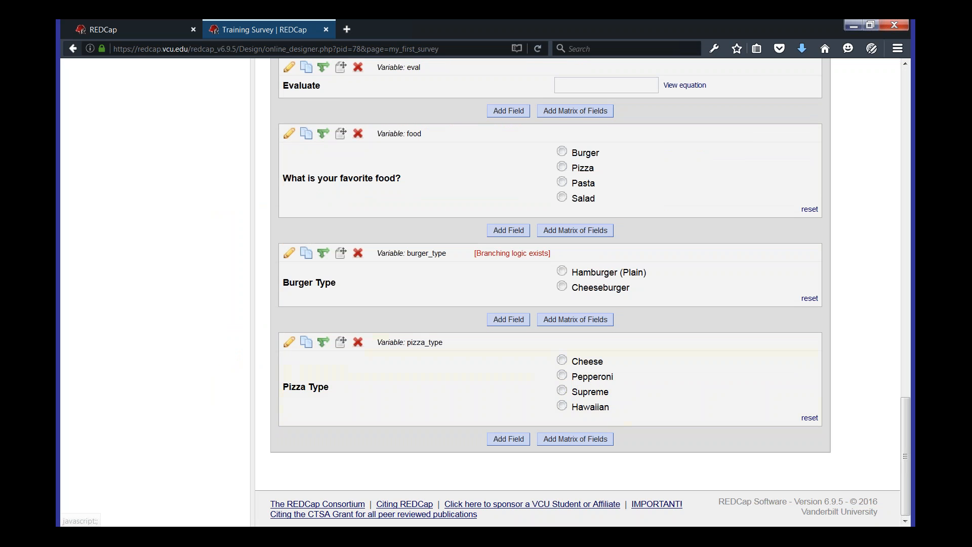
click(327, 346)
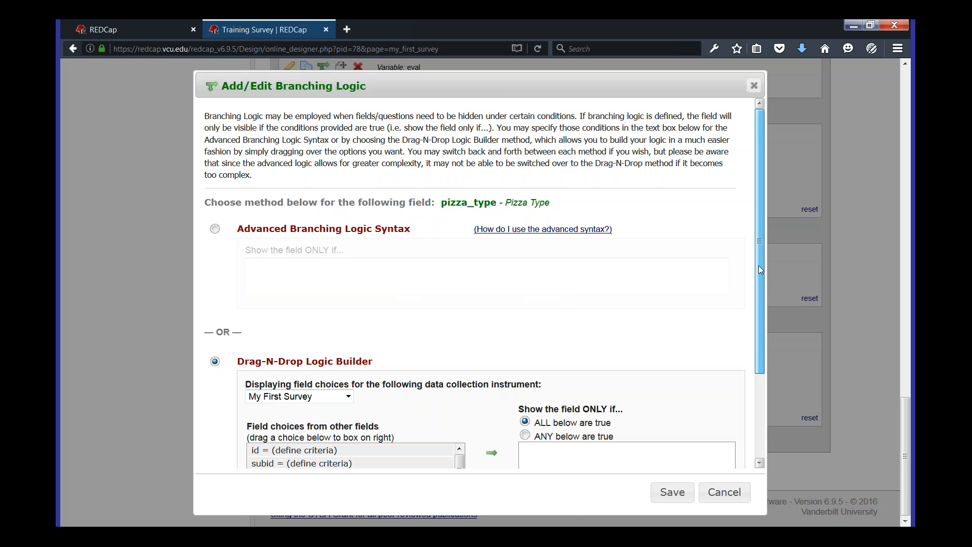
drag(758, 265, 761, 348)
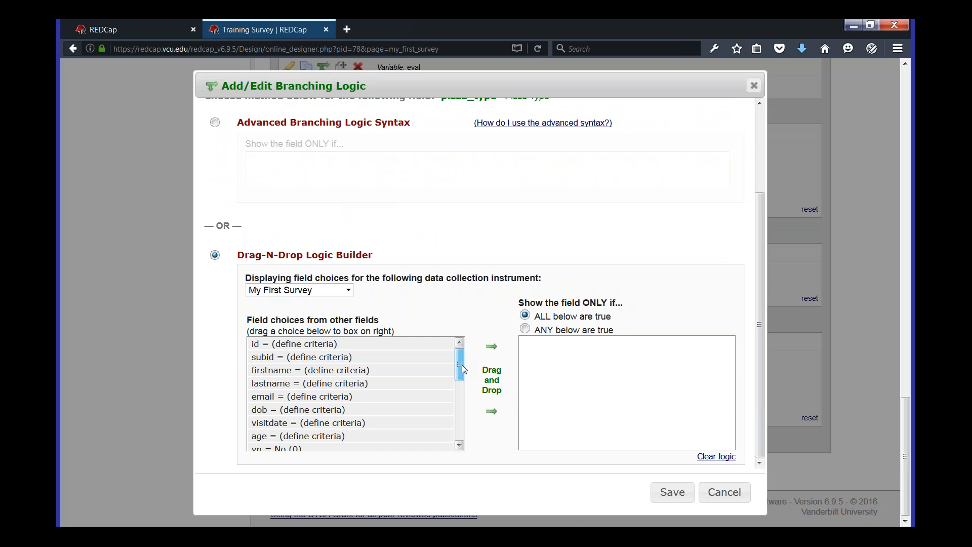
drag(461, 366, 460, 418)
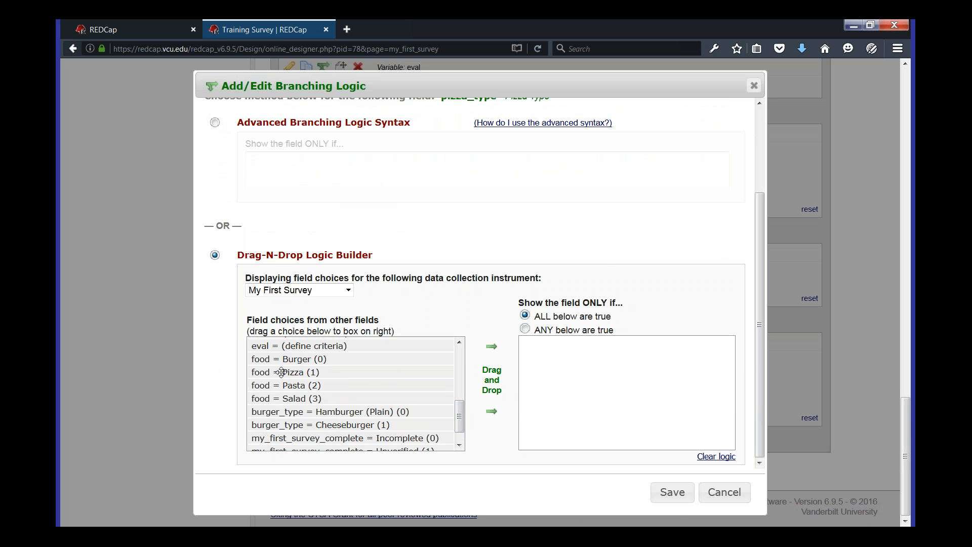
drag(282, 372, 588, 375)
click(673, 492)
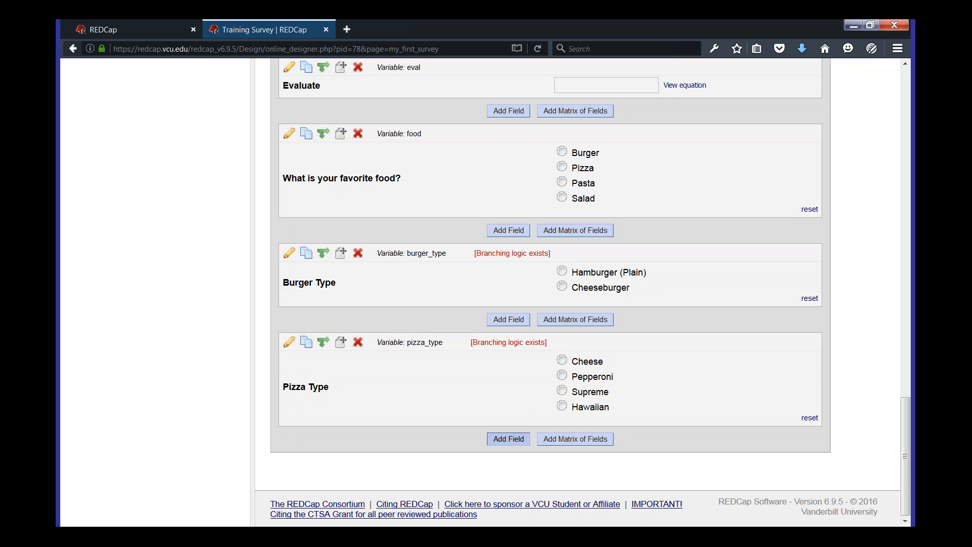
Step: Start a Multiple Choice - Radio Buttons field at the end of the instrument, labelled Pasta Type with the variable name pasta_type
click(518, 448)
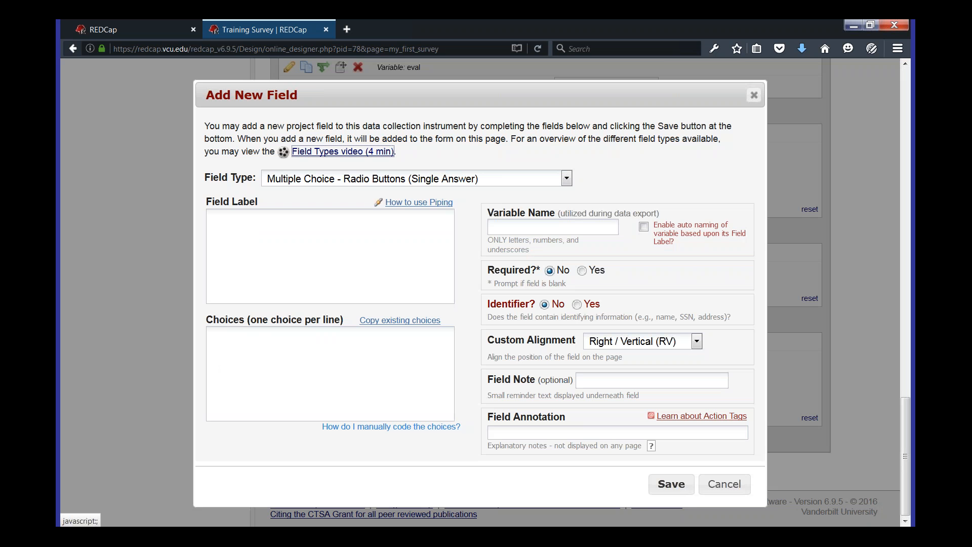
click(294, 246)
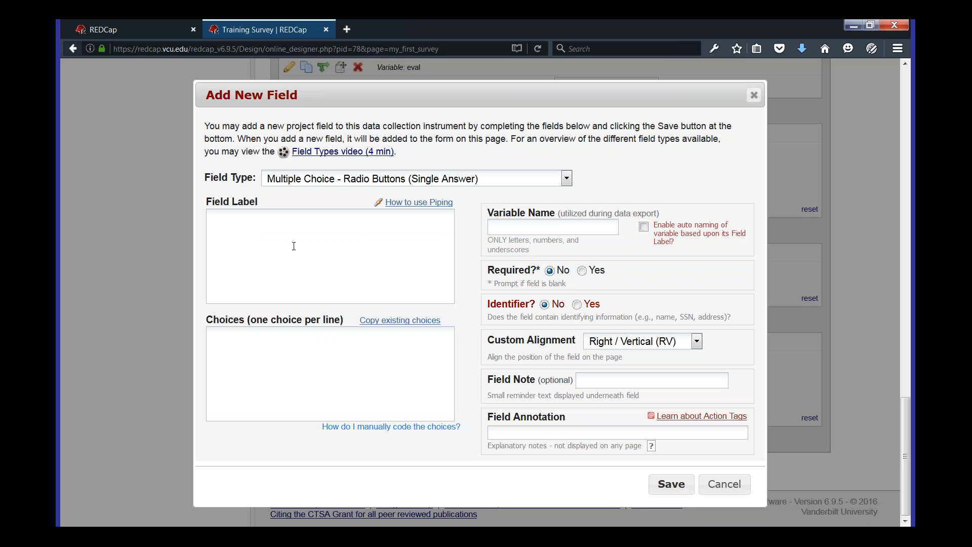
text(Pasta Type)
key(Tab)
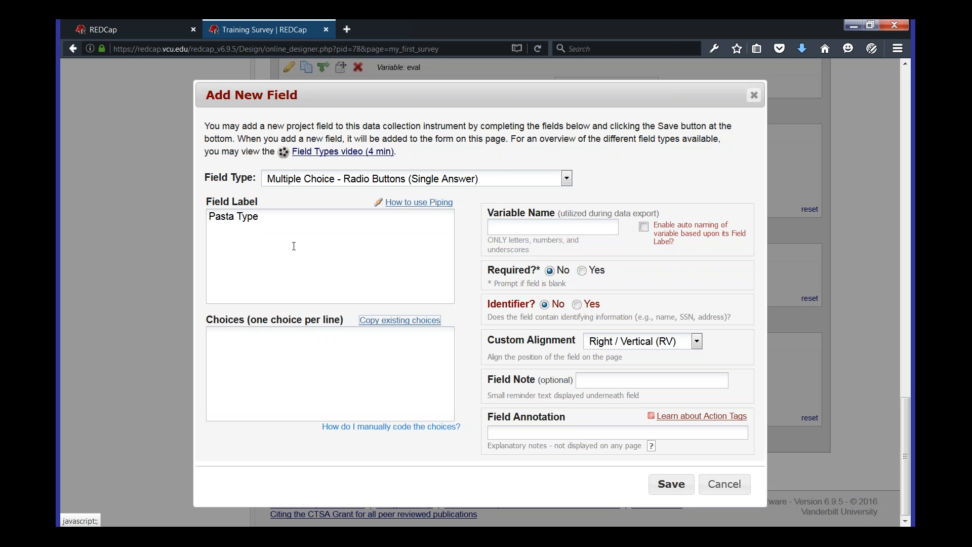
click(562, 227)
text(pastsa_)
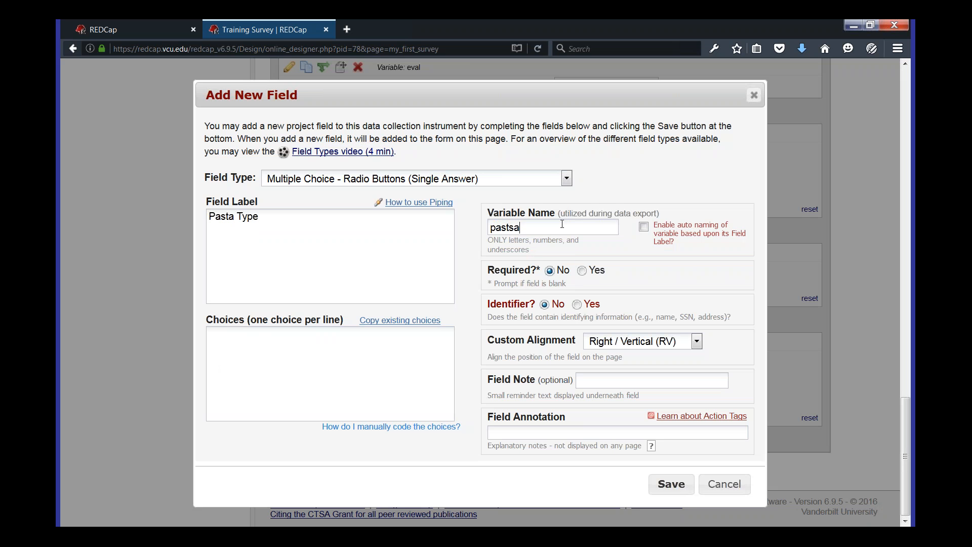
key(BackSpace)
key(BackSpace)
key(BackSpace)
text(a_type)
Step: Enter the choices 0, Alfredo and 1, Spaghetti and Meatballs for the Pasta Type field and save it
click(378, 388)
text(0, Alfredo 1, C)
key(BackSpace)
text(Spaghe)
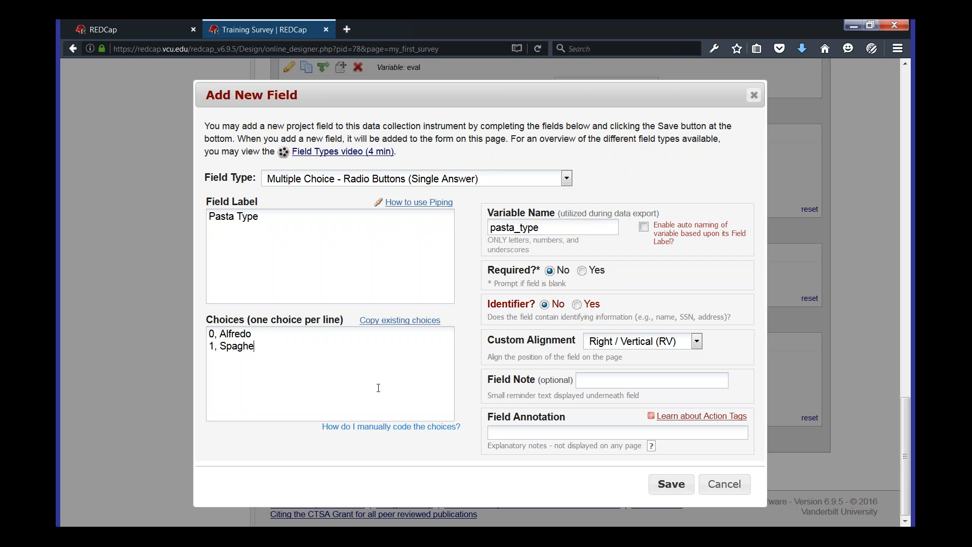
text(tti and Meatballs)
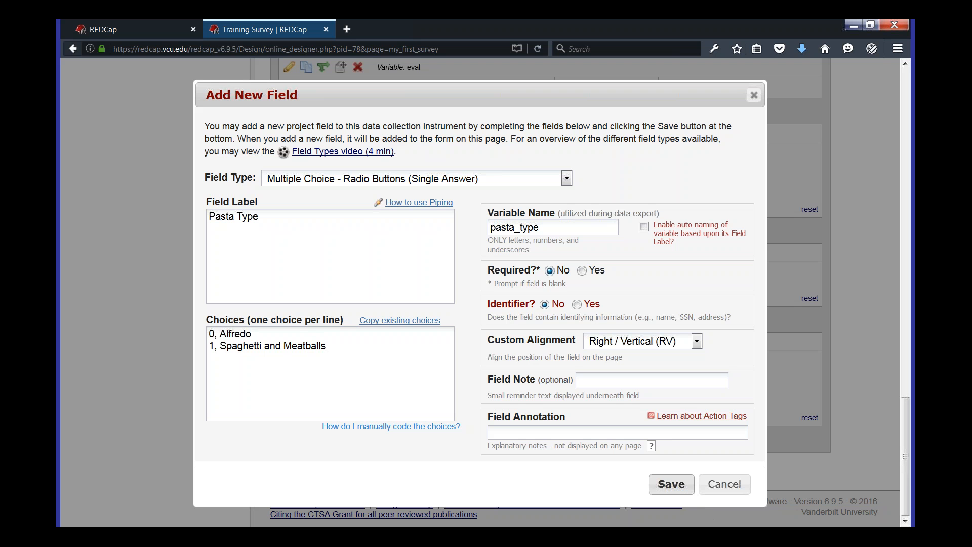
click(672, 484)
Step: Start another radio buttons field below Pasta Type, labelled Salad Type with the variable name salad_type
scroll(623, 432, down, 2)
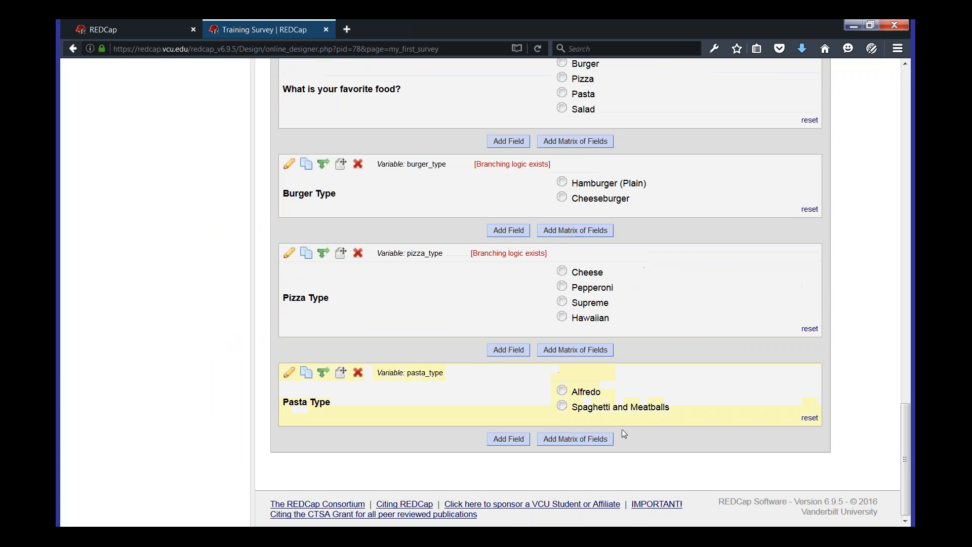
scroll(623, 433, up, 2)
scroll(623, 433, down, 2)
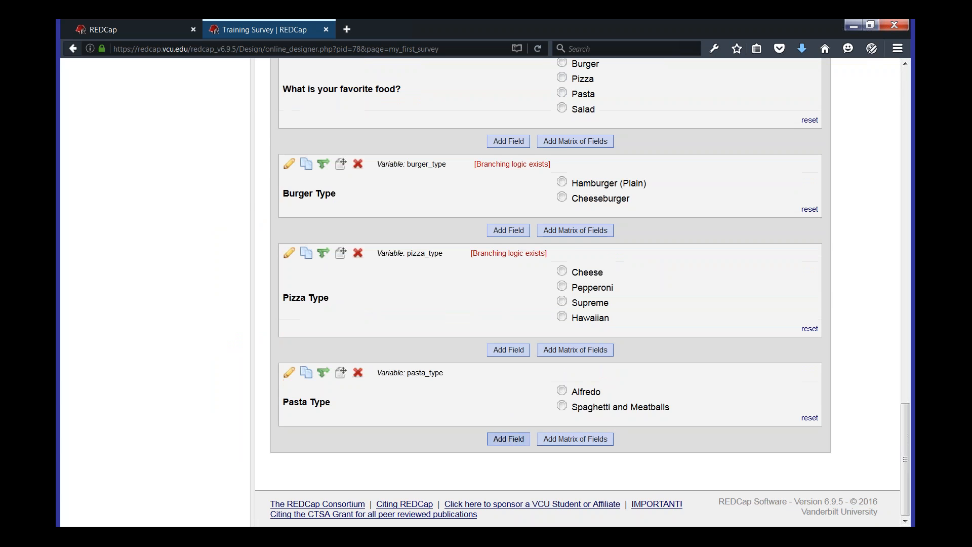
click(509, 439)
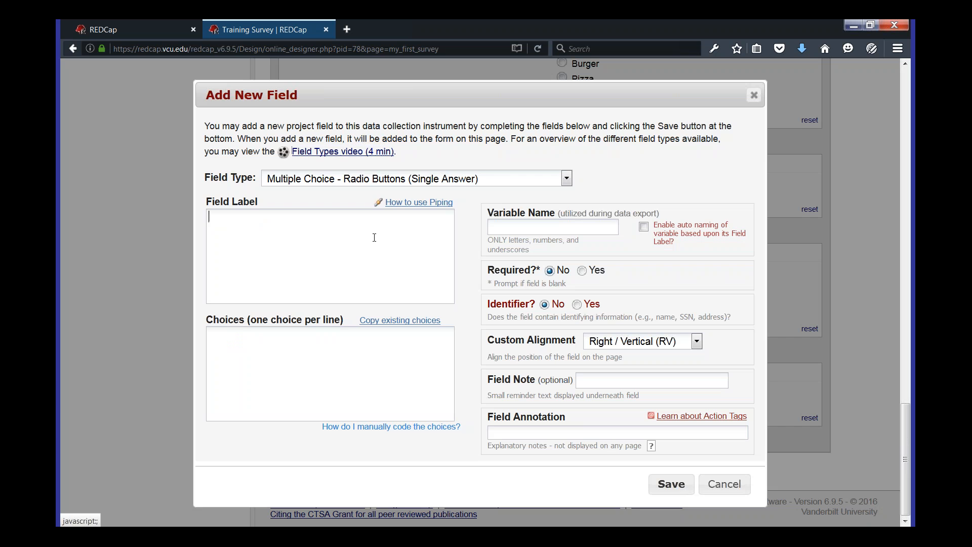
text(Salad Type)
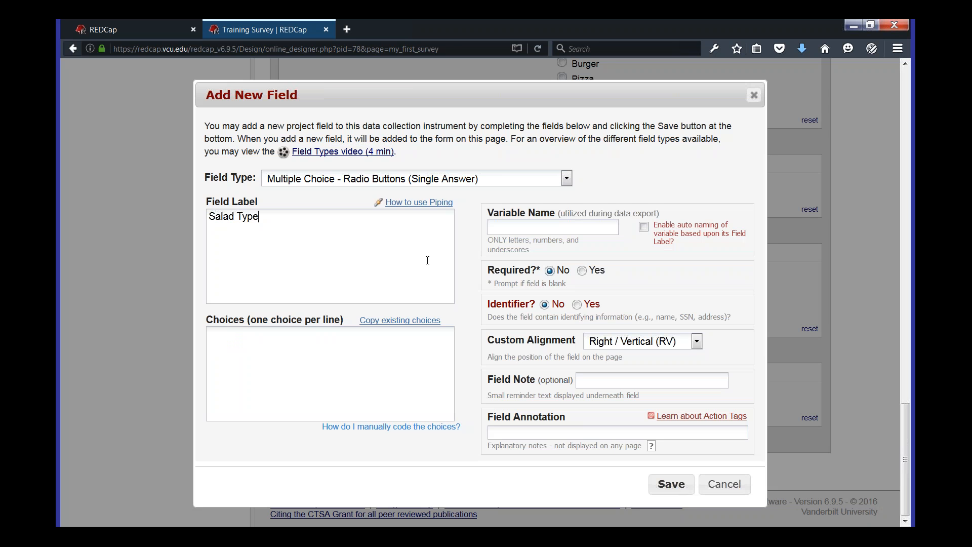
click(522, 226)
text(salad_ty)
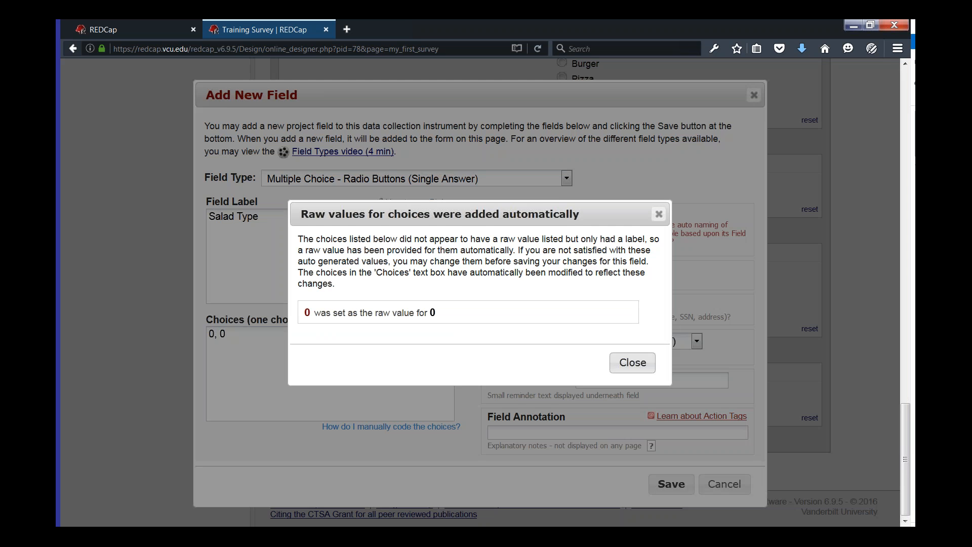
Step: Enter the choices 0, Chicken Salad and 1, Pasta Salad for the Salad Type field and save it
click(634, 363)
key(BackSpace)
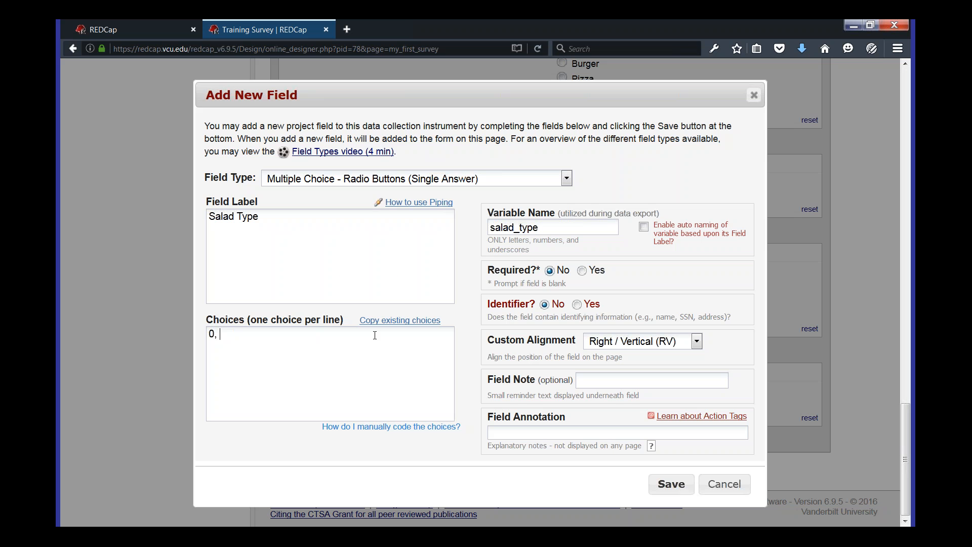
text(Chicken Salad)
key(Return)
text(1, Pasta Salad)
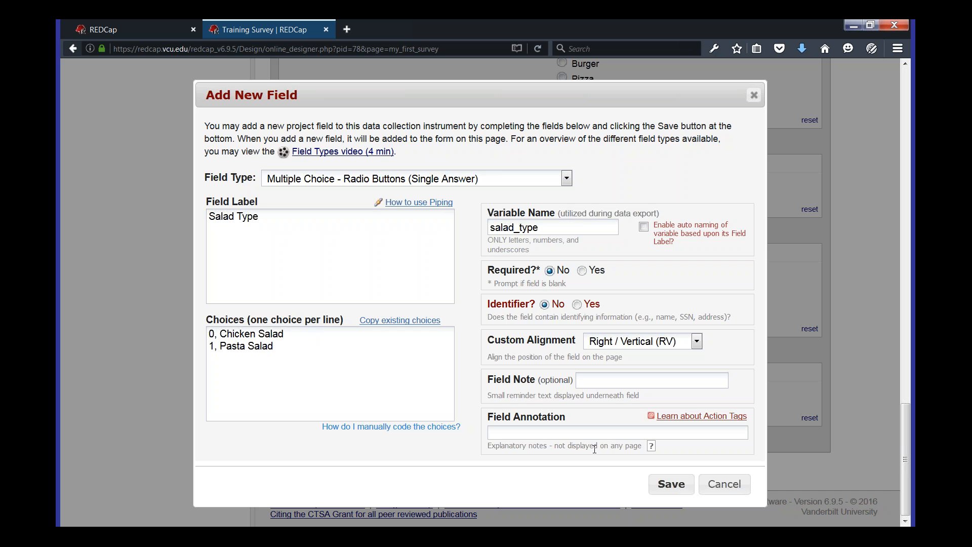
click(664, 488)
scroll(524, 327, down, 3)
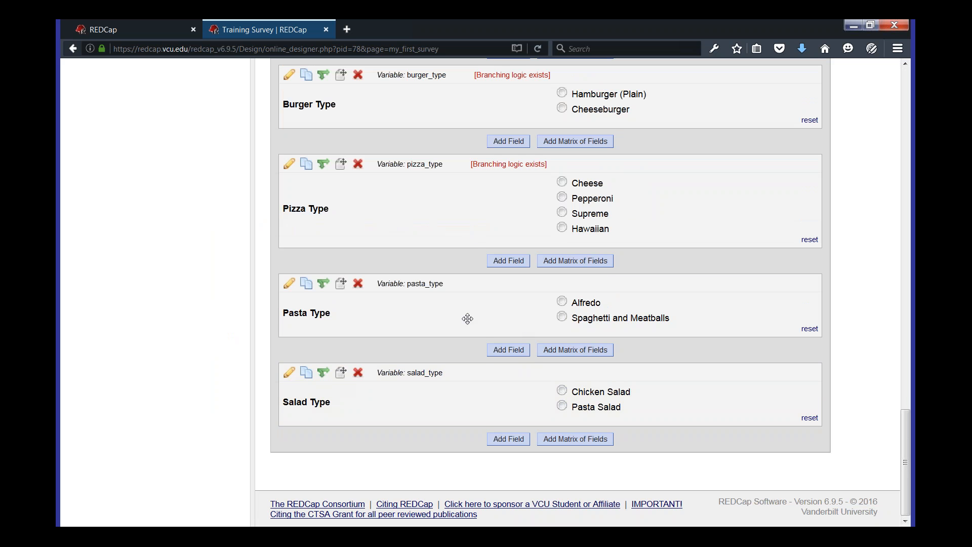
scroll(465, 310, up, 3)
scroll(320, 476, down, 3)
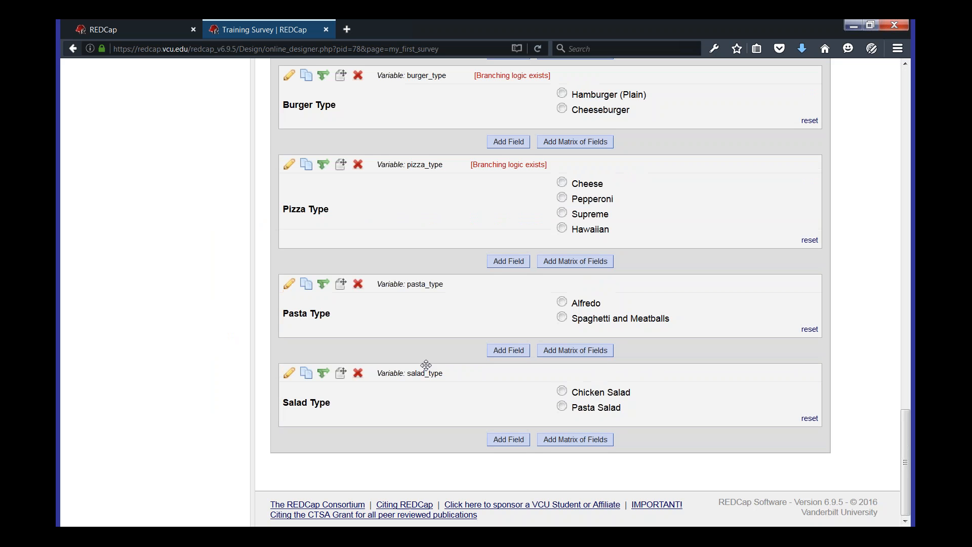
click(324, 284)
scroll(506, 257, up, 2)
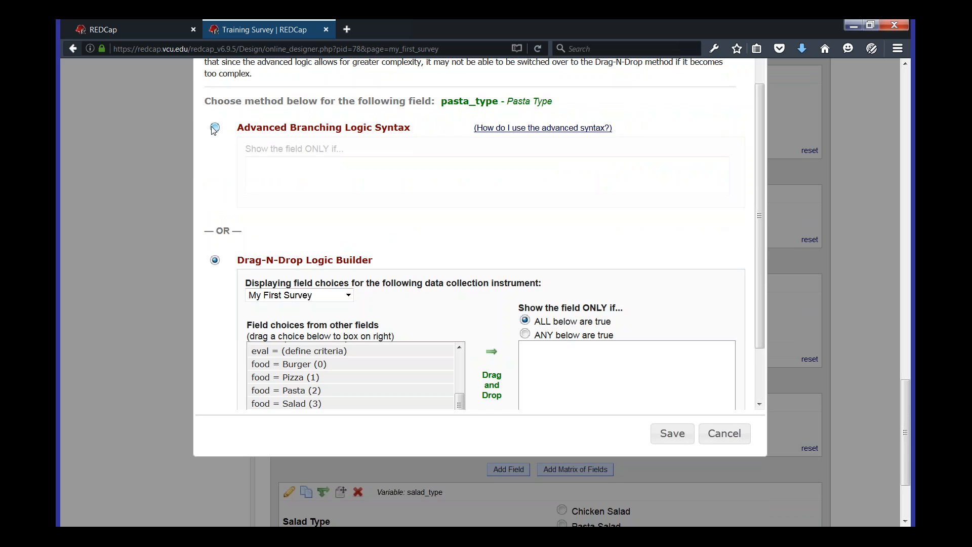
click(214, 127)
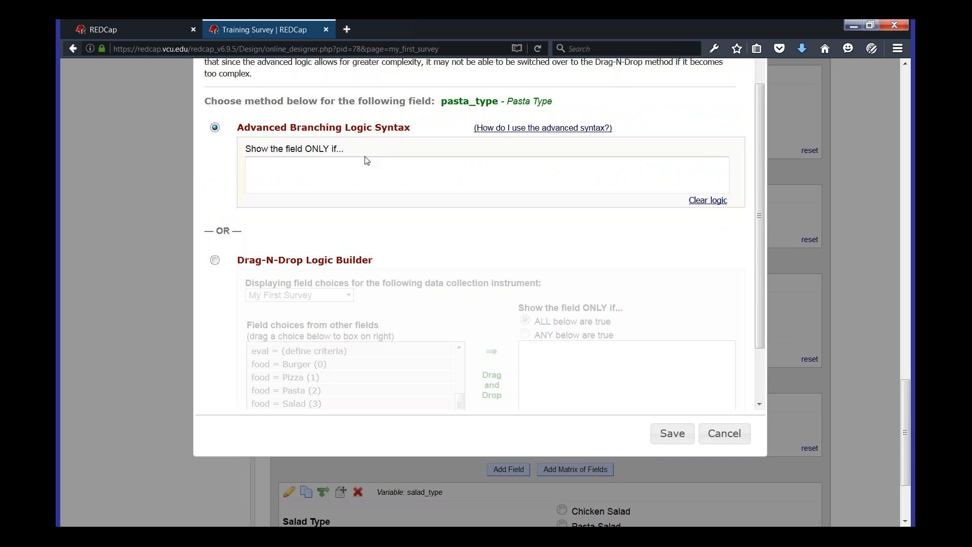
click(396, 179)
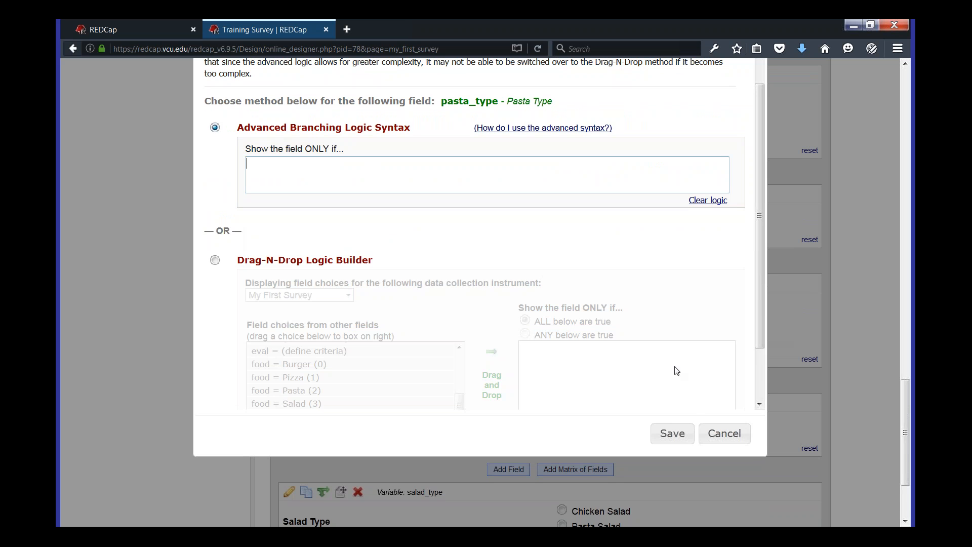
click(745, 441)
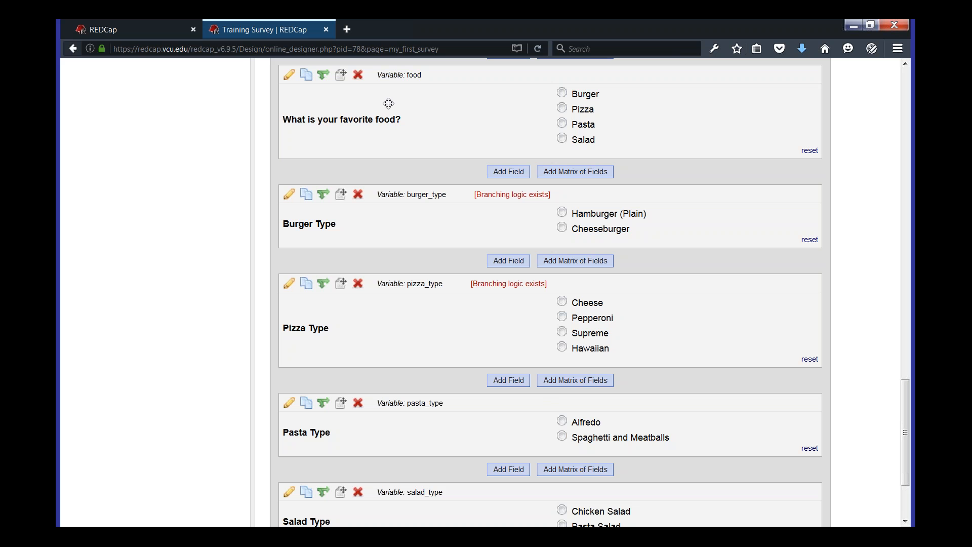
Step: Examine the variable name and choice codes of the favorite food field, and close it without saving
click(291, 76)
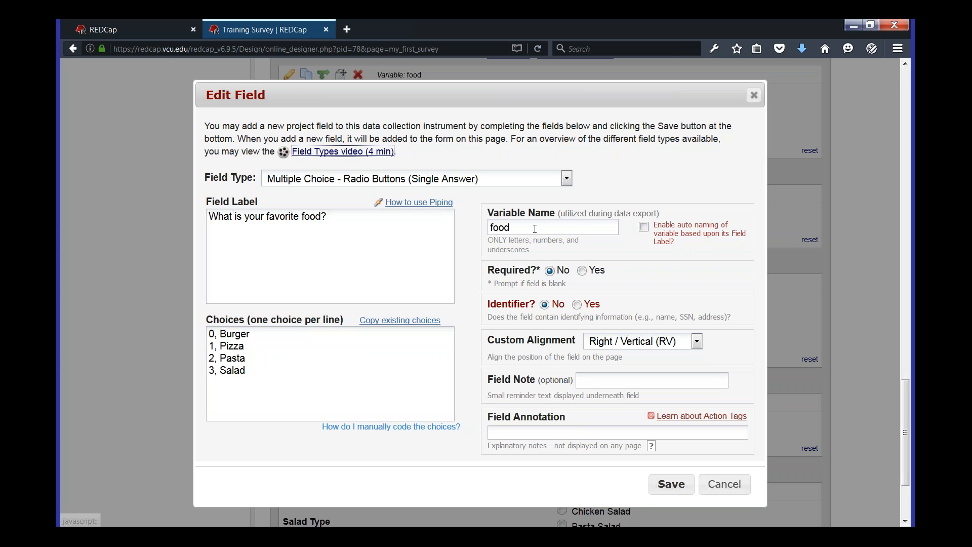
drag(535, 228, 482, 224)
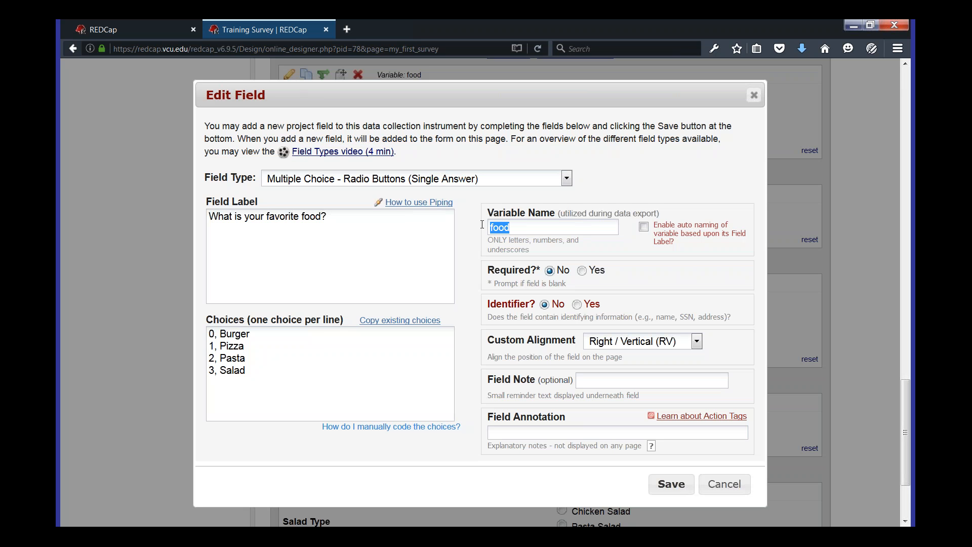
click(481, 229)
double_click(213, 358)
double_click(212, 370)
click(254, 335)
click(724, 483)
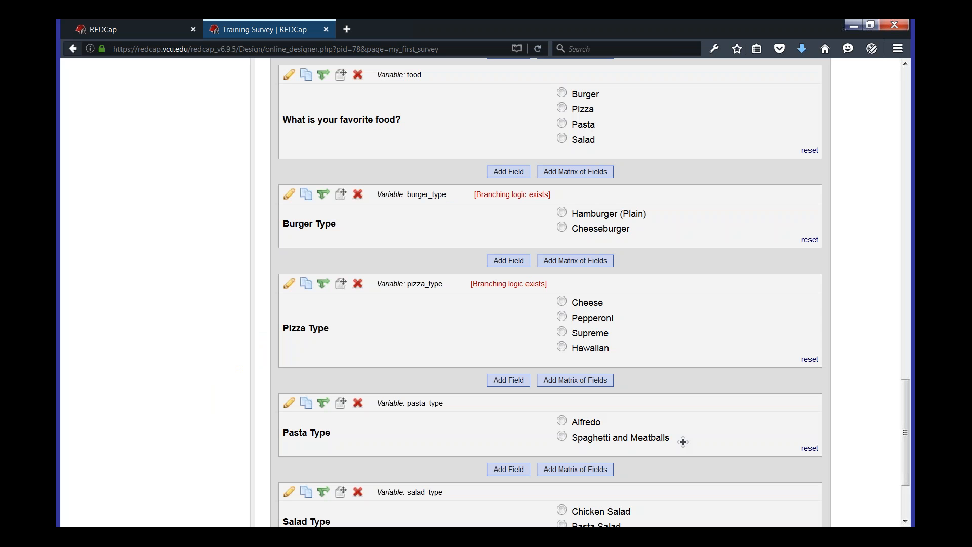
scroll(664, 418, down, 2)
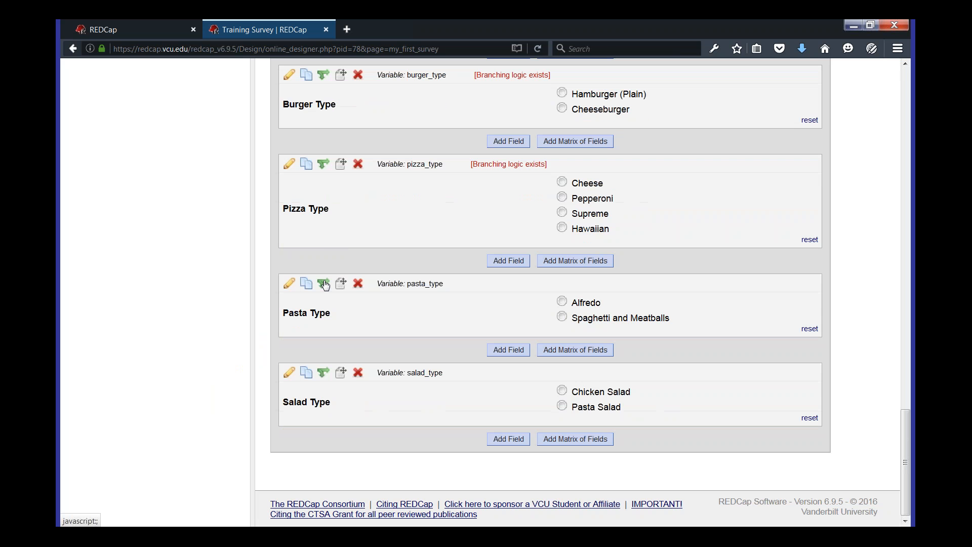
click(323, 283)
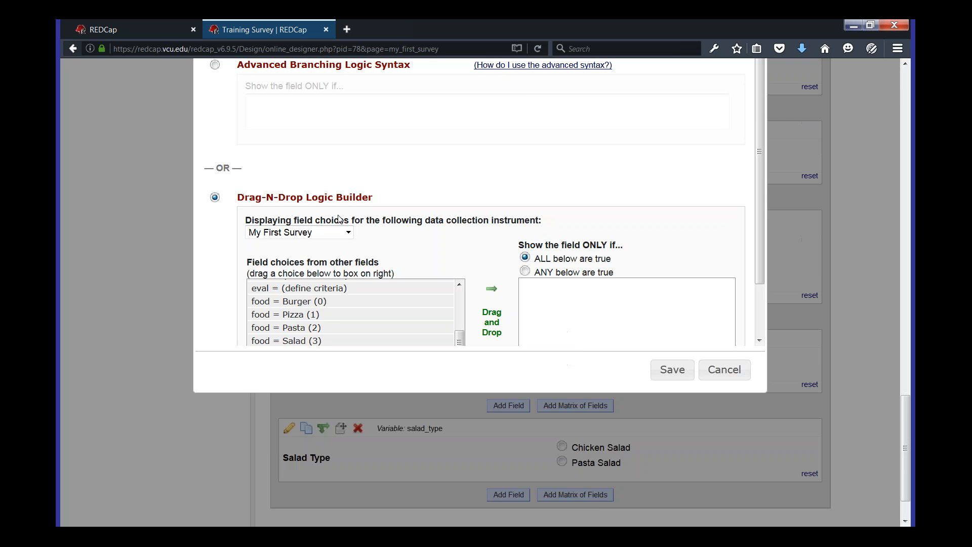
scroll(218, 115, up, 1)
click(215, 95)
scroll(293, 220, up, 3)
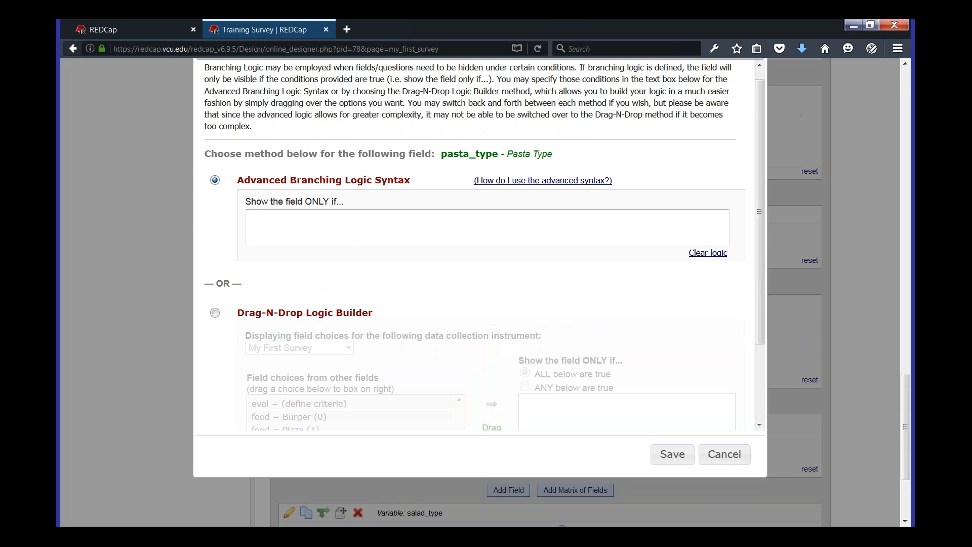
click(293, 220)
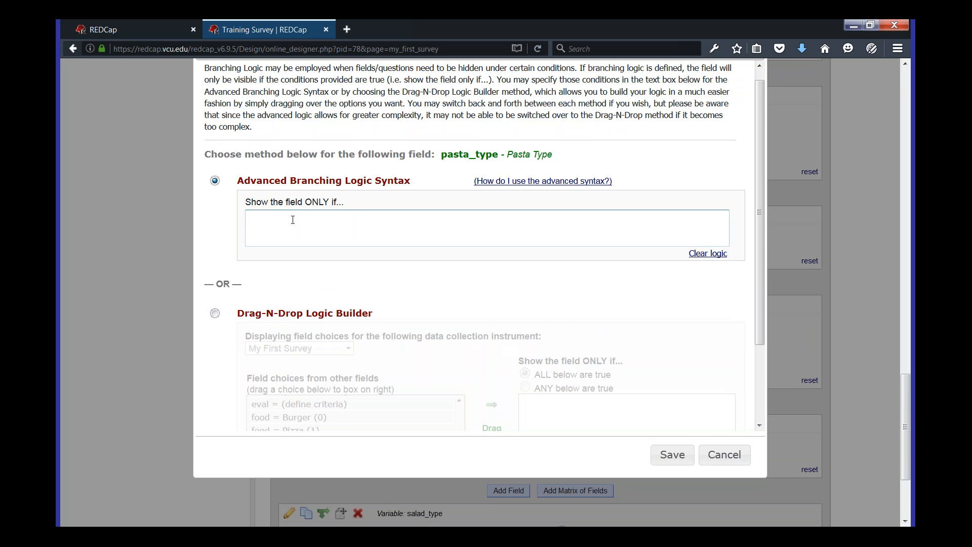
text([food] =)
click(718, 454)
Step: Check which code the favorite food field uses for Pasta, and leave the field unchanged
scroll(374, 395, down, 1)
scroll(374, 396, down, 2)
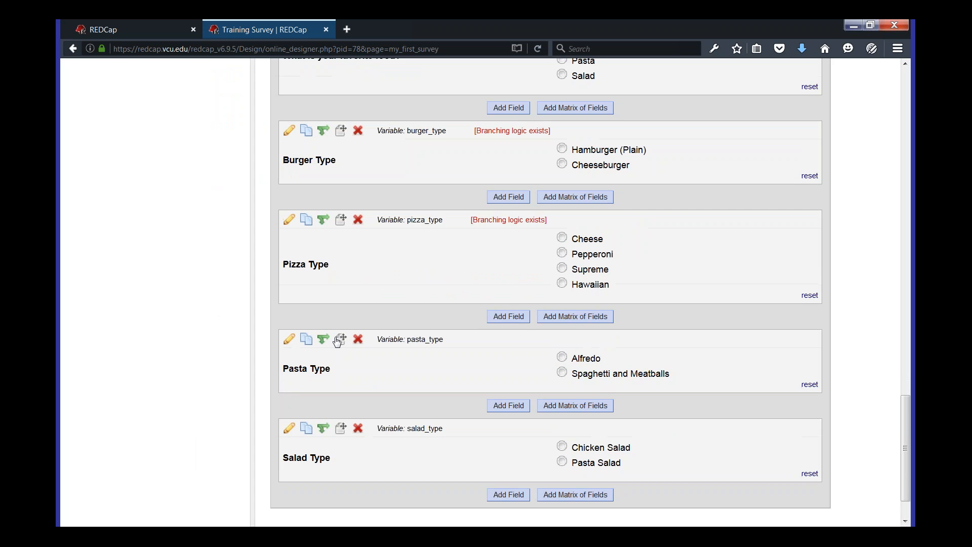
scroll(411, 345, up, 3)
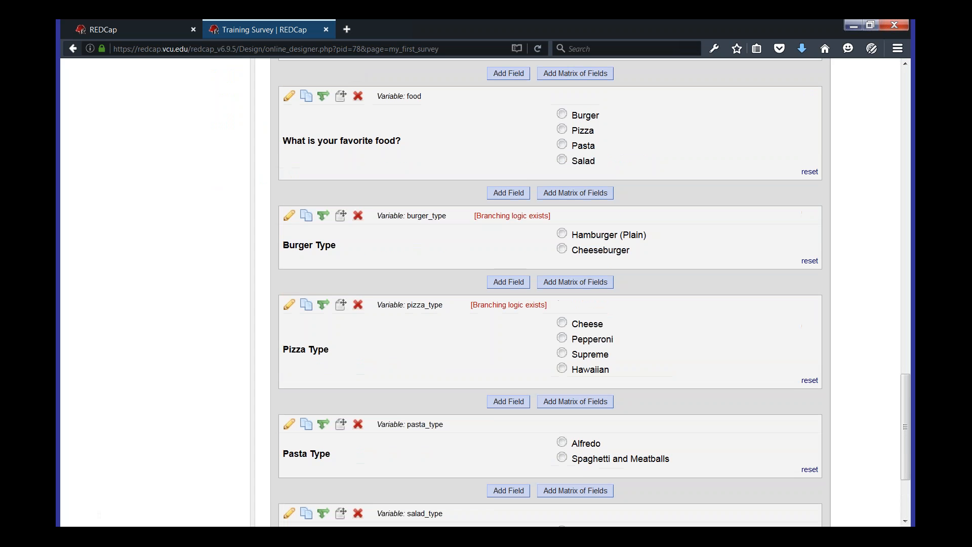
click(290, 97)
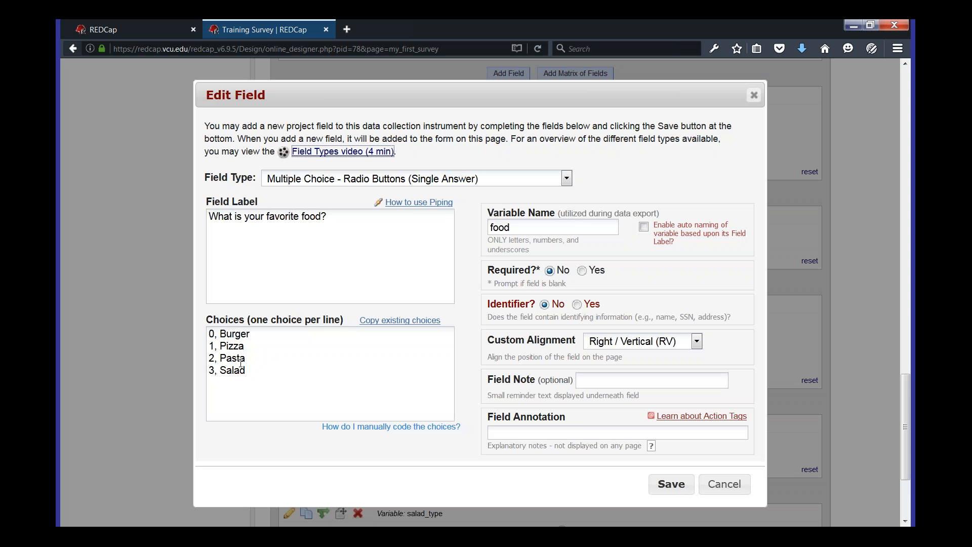
click(725, 484)
scroll(423, 252, down, 3)
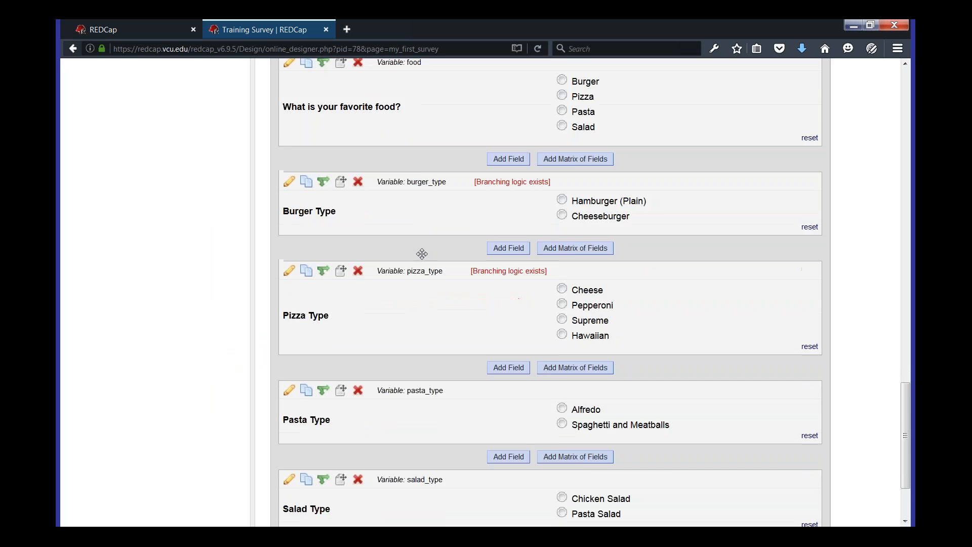
Step: Set the Pasta Type field's branching logic with the advanced syntax [food] = 2 and save it
click(327, 344)
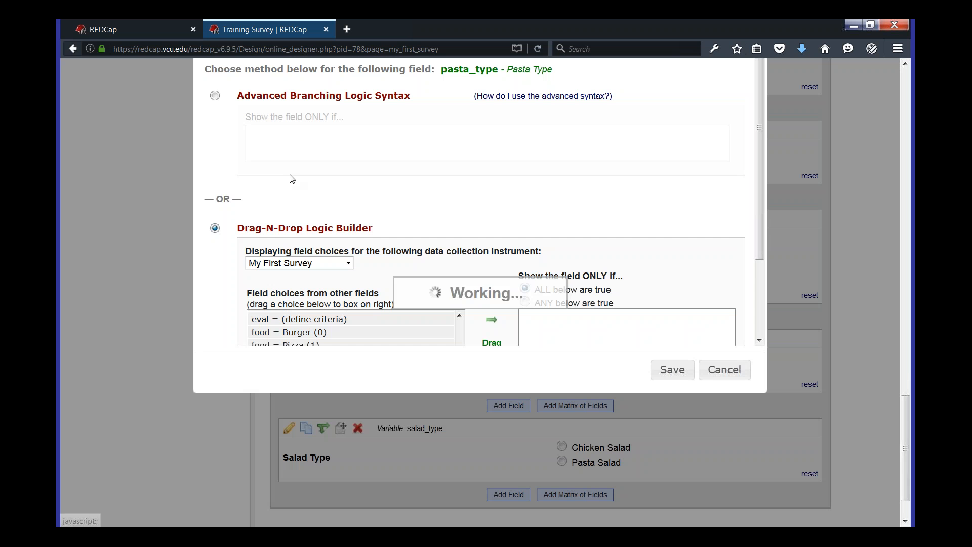
click(215, 96)
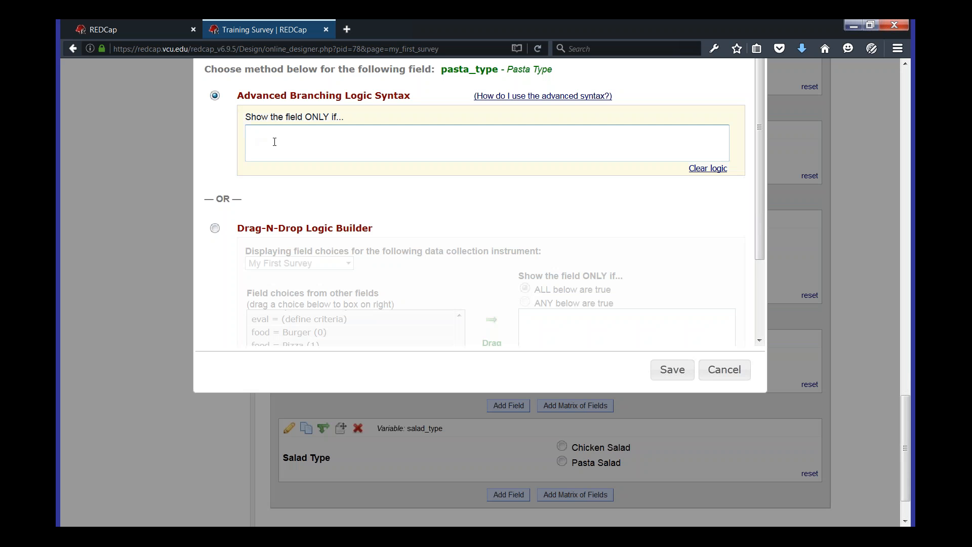
text([food] = 2)
click(672, 369)
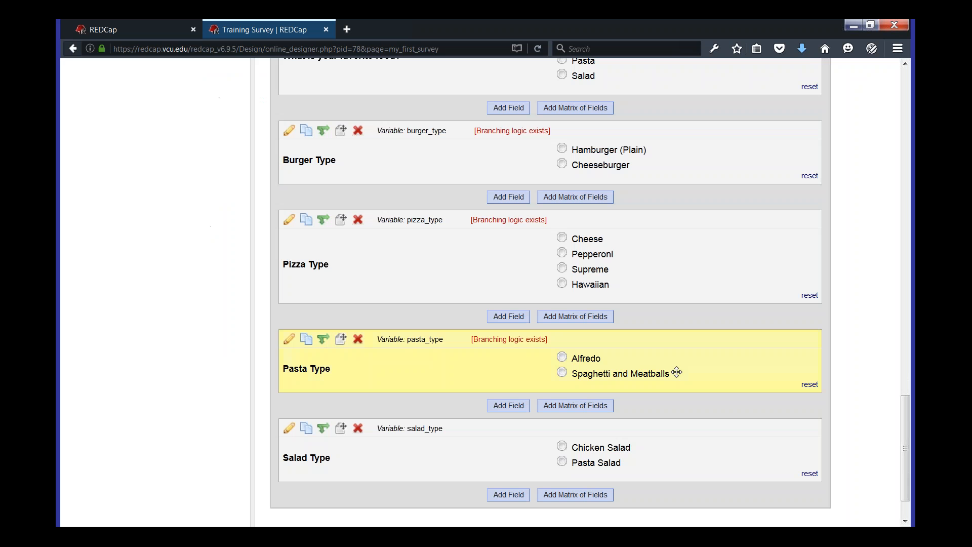
Step: Set the Salad Type field's branching logic with the advanced syntax [food] = 3 and save it
scroll(466, 358, down, 2)
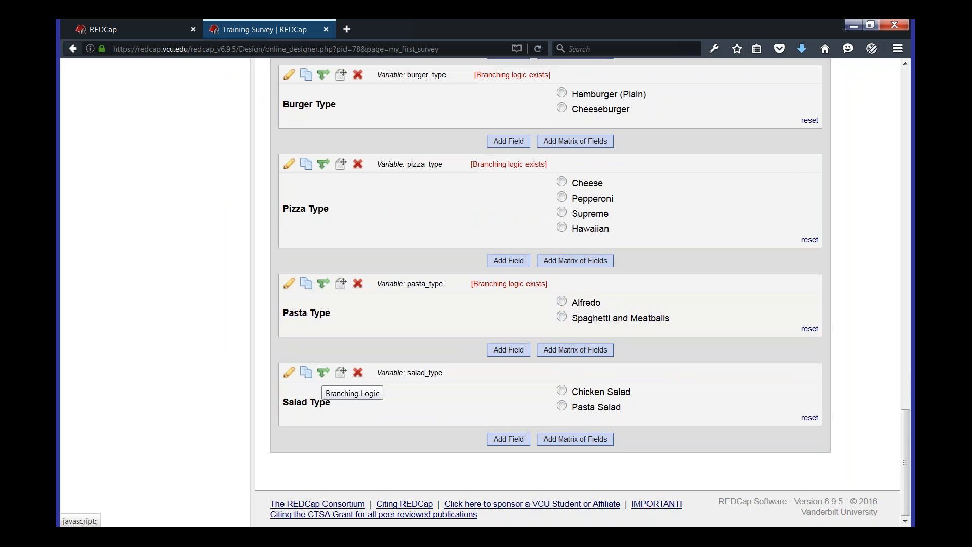
click(323, 372)
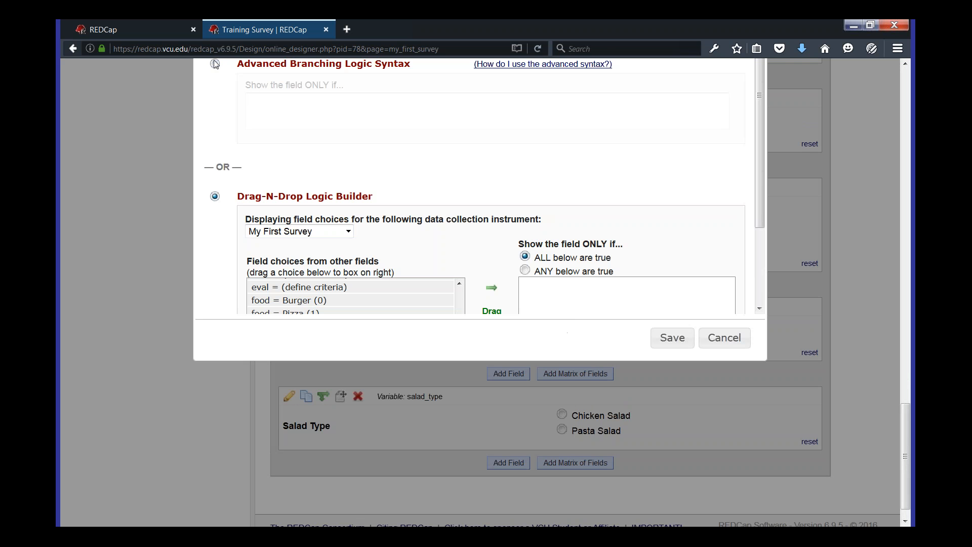
click(215, 63)
click(263, 95)
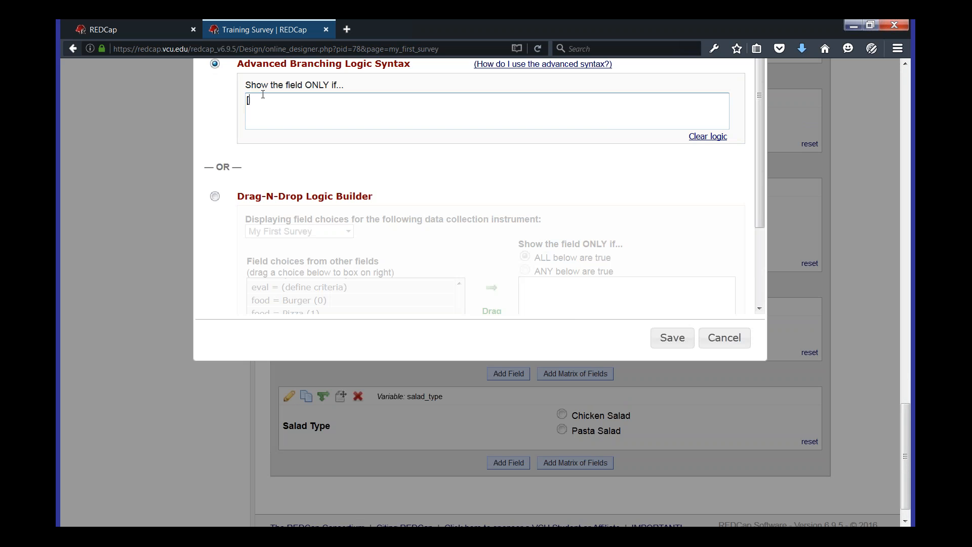
text(food] = 3)
click(670, 338)
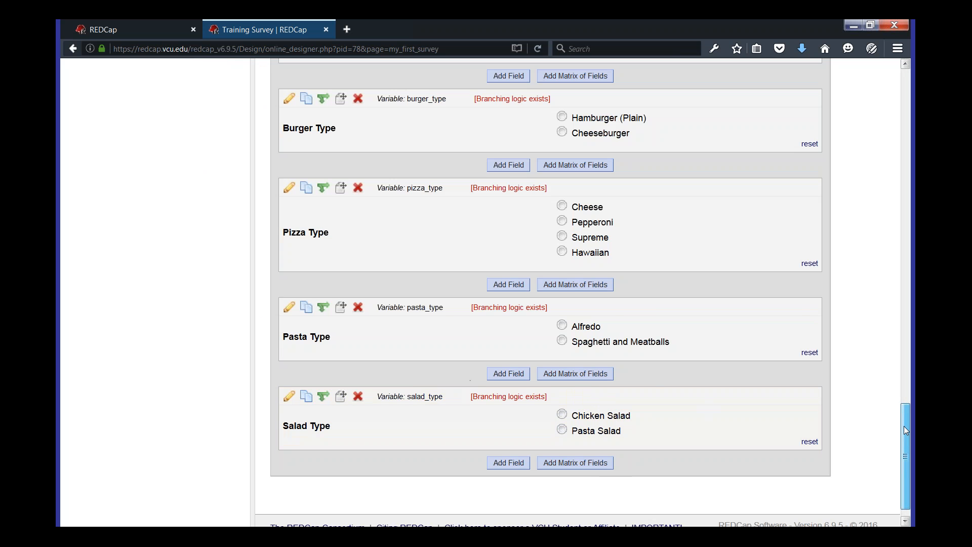
Step: Open the record entry page in a separate browser tab and start a new record of My First Survey
drag(906, 430, 882, 96)
middle_click(164, 262)
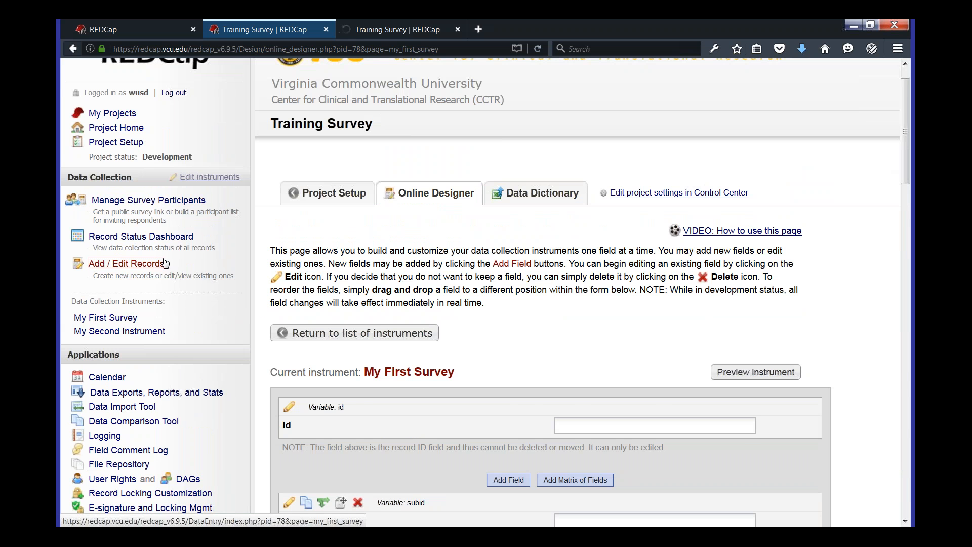
click(381, 29)
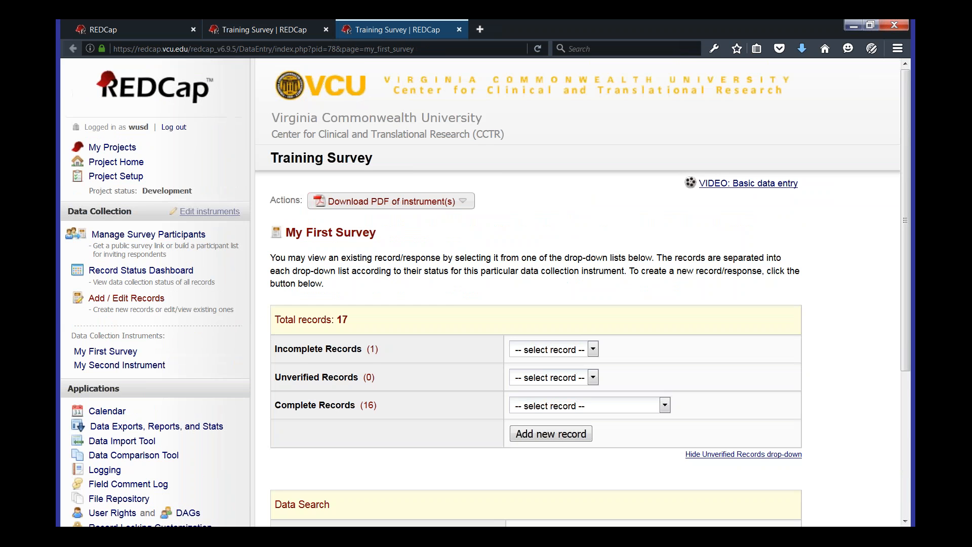
scroll(455, 285, down, 2)
click(566, 352)
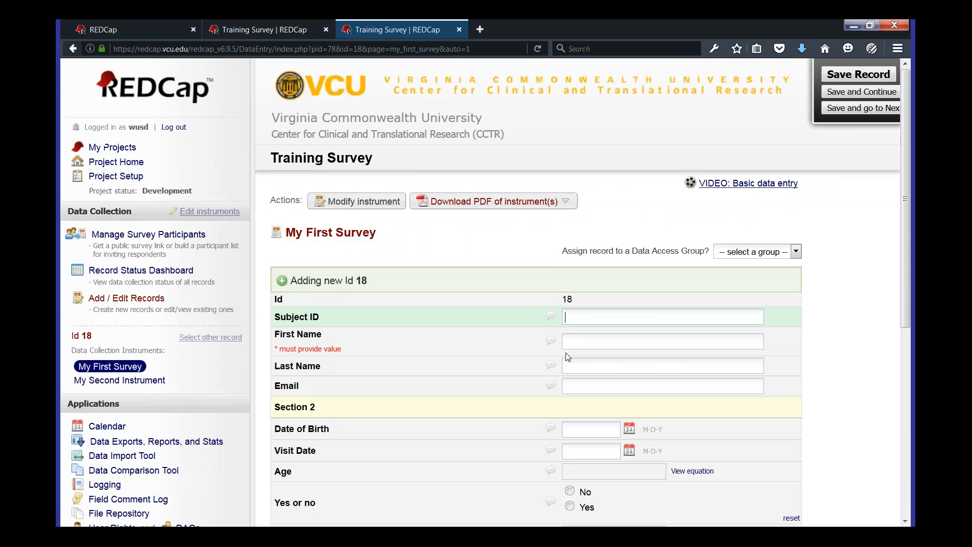
Step: Test the branching logic by choosing Pizza, Pasta, Salad, Burger and Pizza again as the favorite food
scroll(559, 356, down, 5)
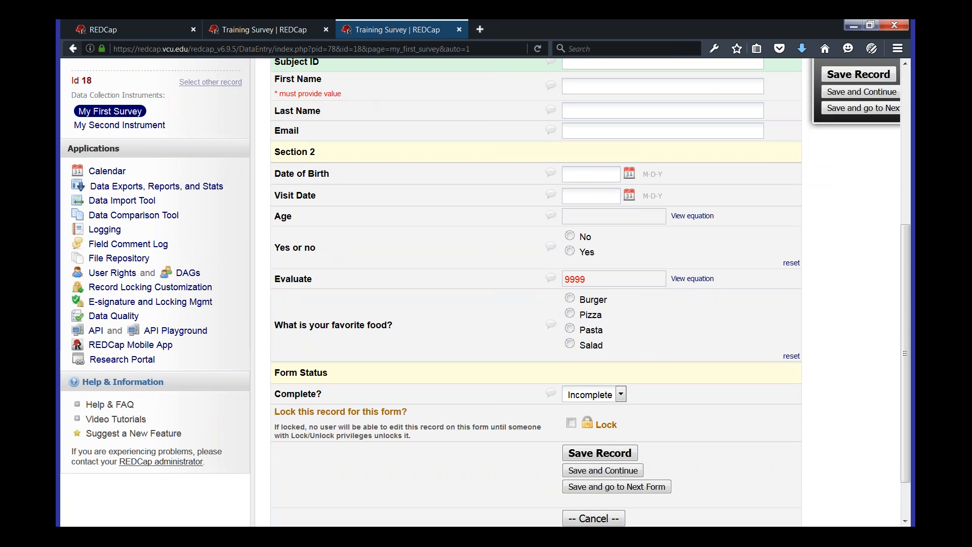
click(570, 313)
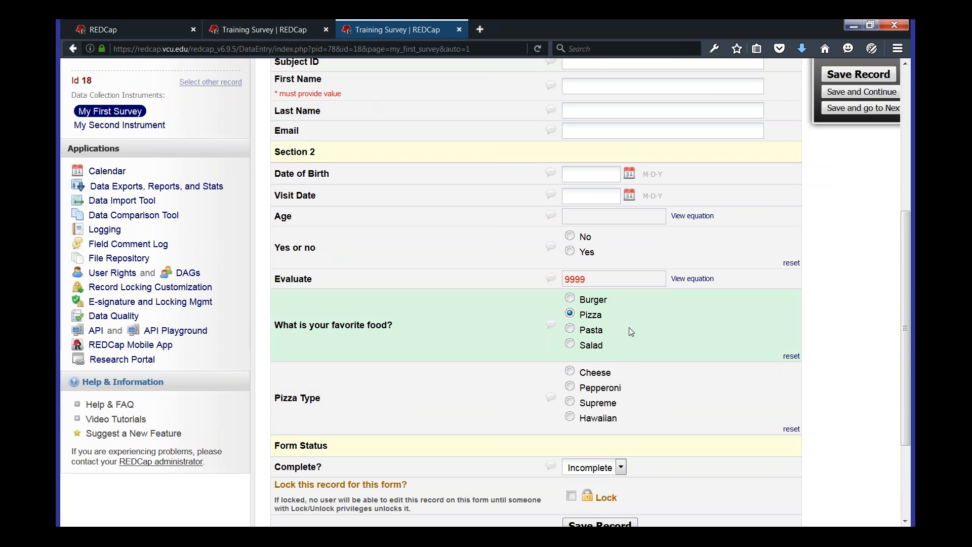
click(571, 329)
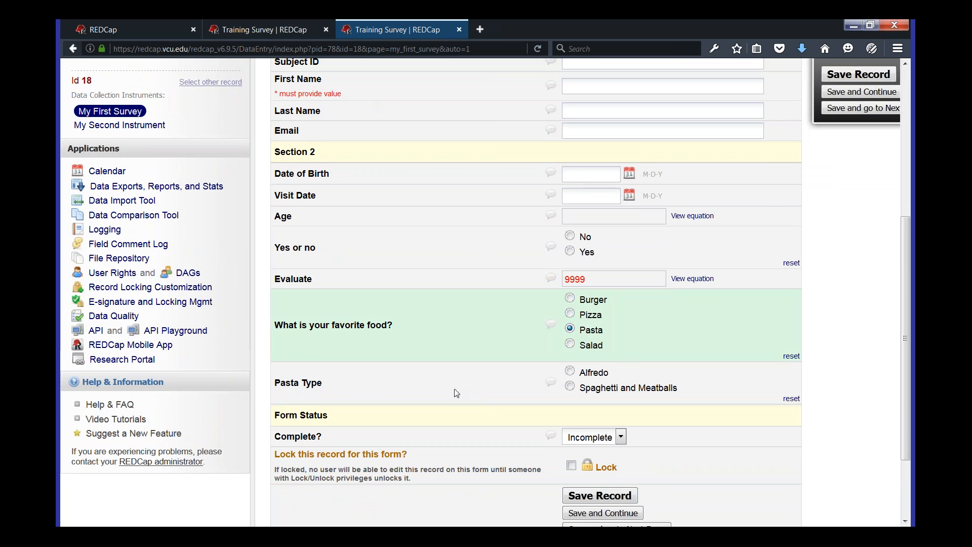
click(570, 344)
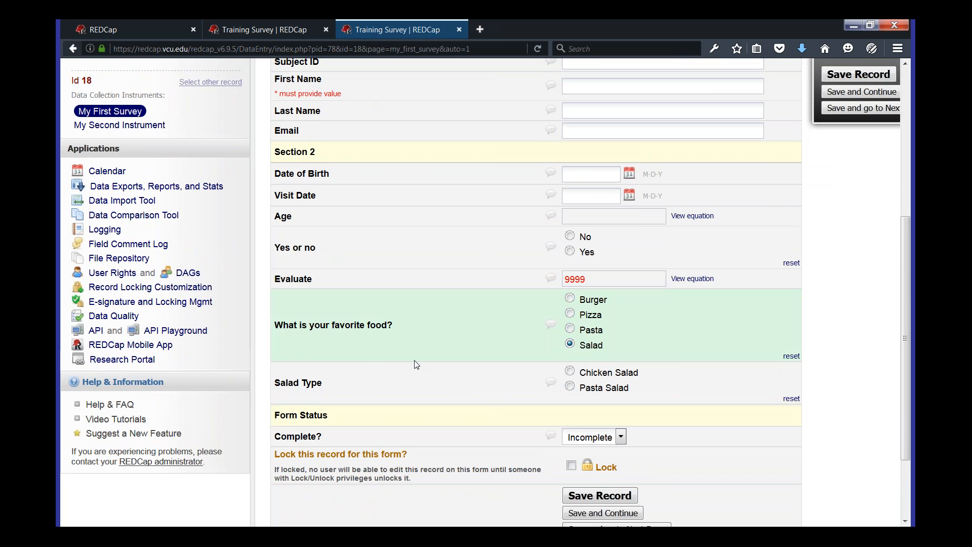
click(570, 298)
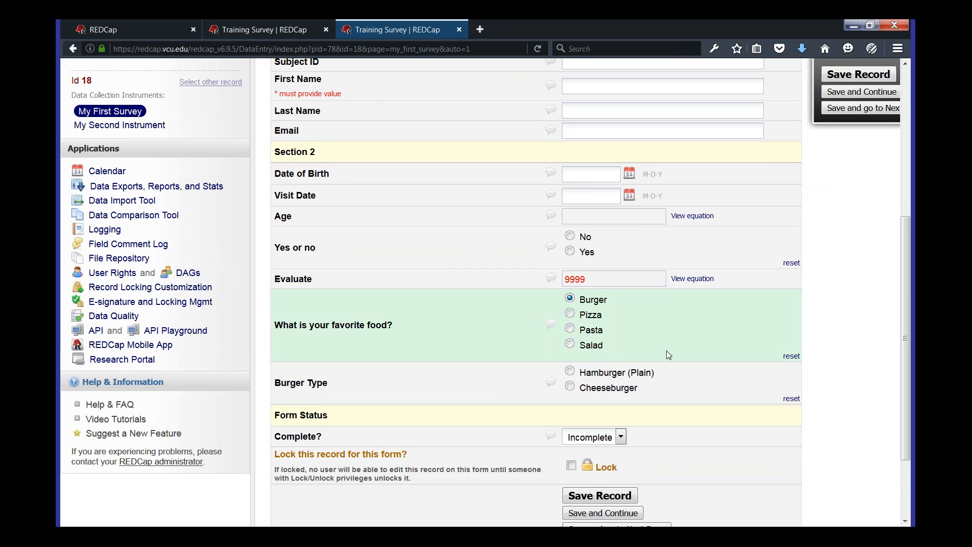
click(571, 312)
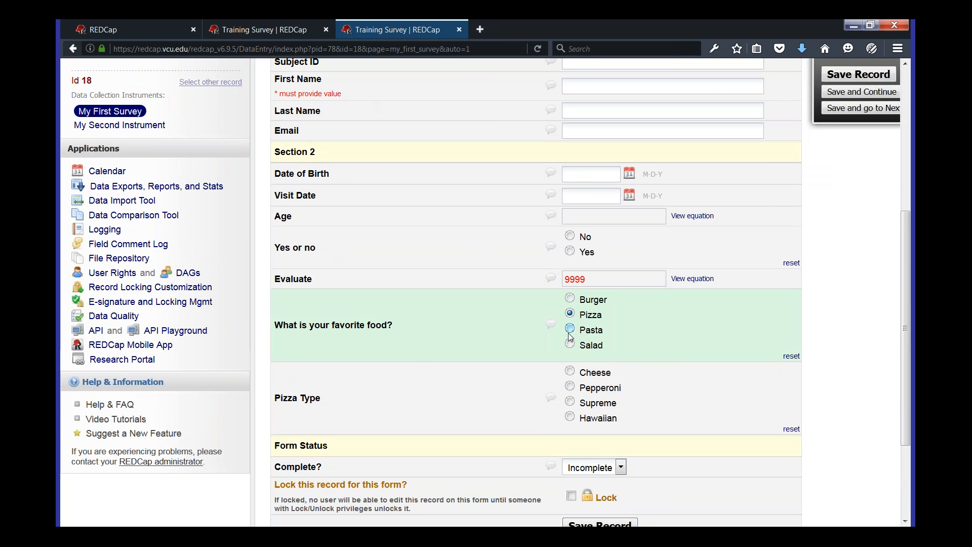
Step: Test switching the favorite food from Salad with Chicken Salad chosen to Pasta, and accept erasing the salad type value
click(570, 343)
click(570, 371)
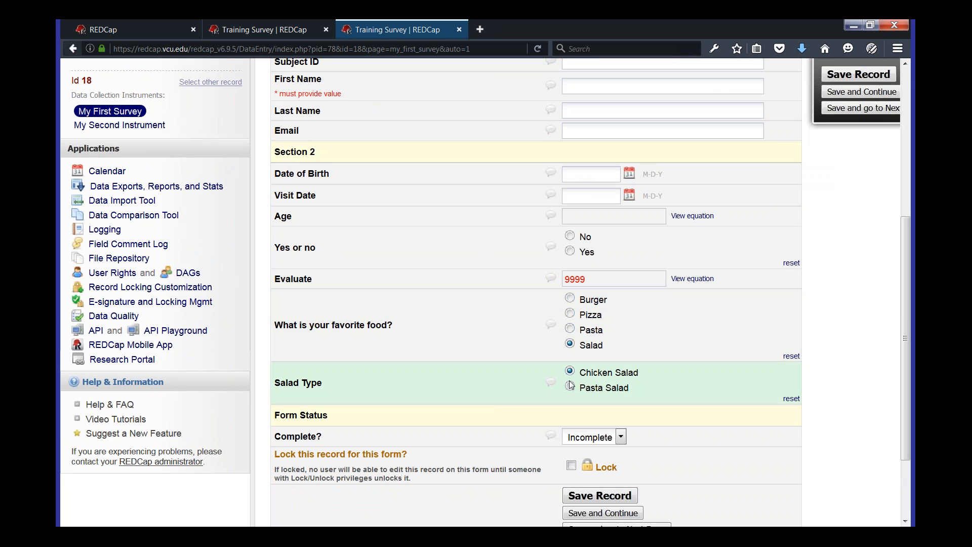
click(570, 329)
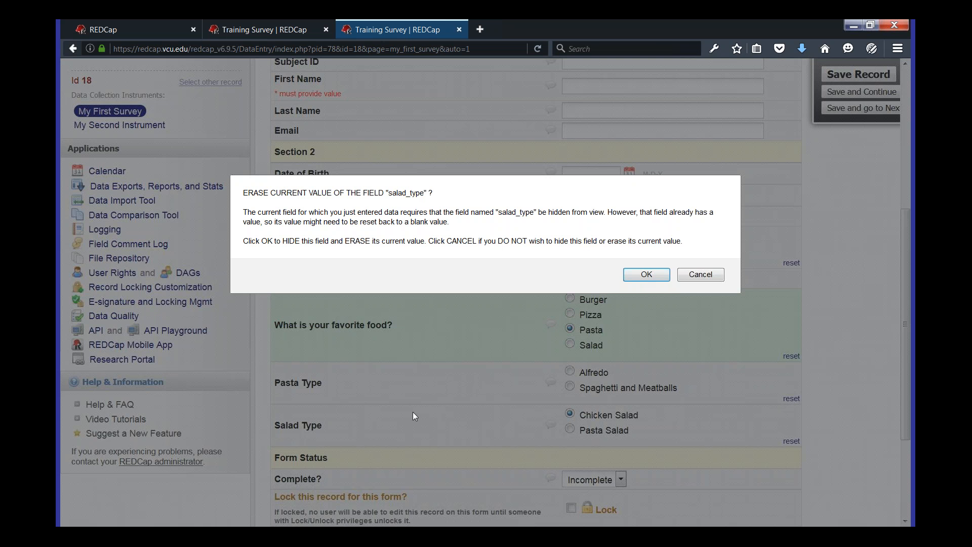
click(647, 275)
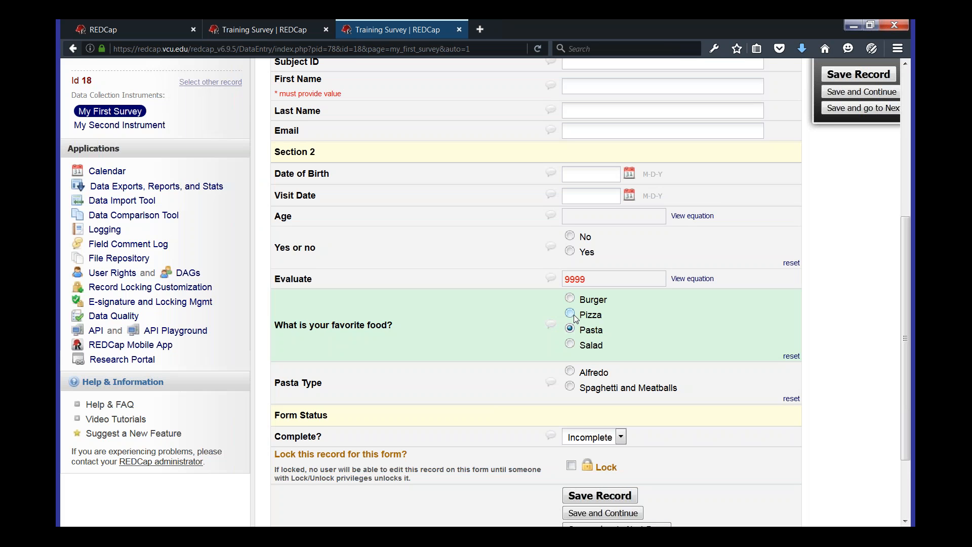
Step: Leave the new record without saving it and return to My First Survey in the Online Designer via Project Setup
scroll(659, 354, down, 3)
scroll(515, 287, up, 6)
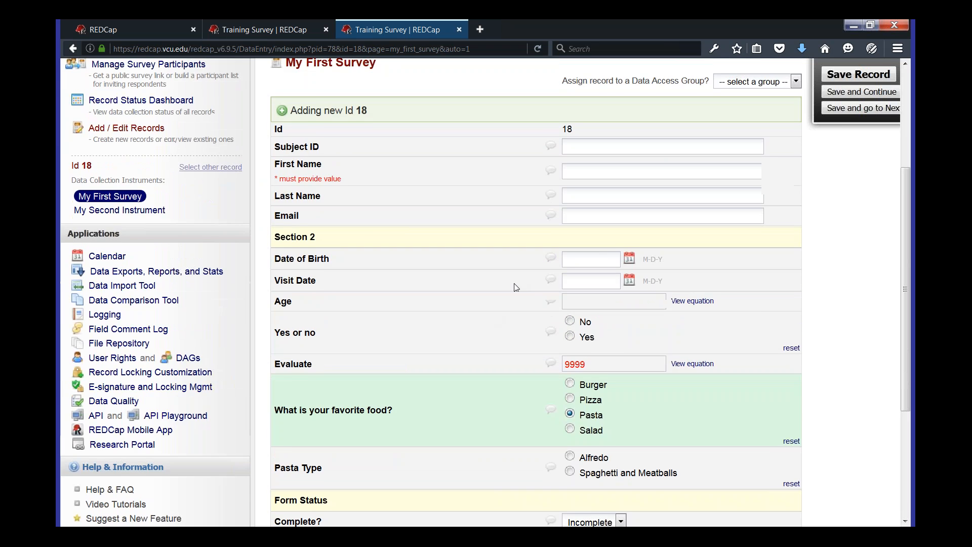
scroll(515, 287, up, 3)
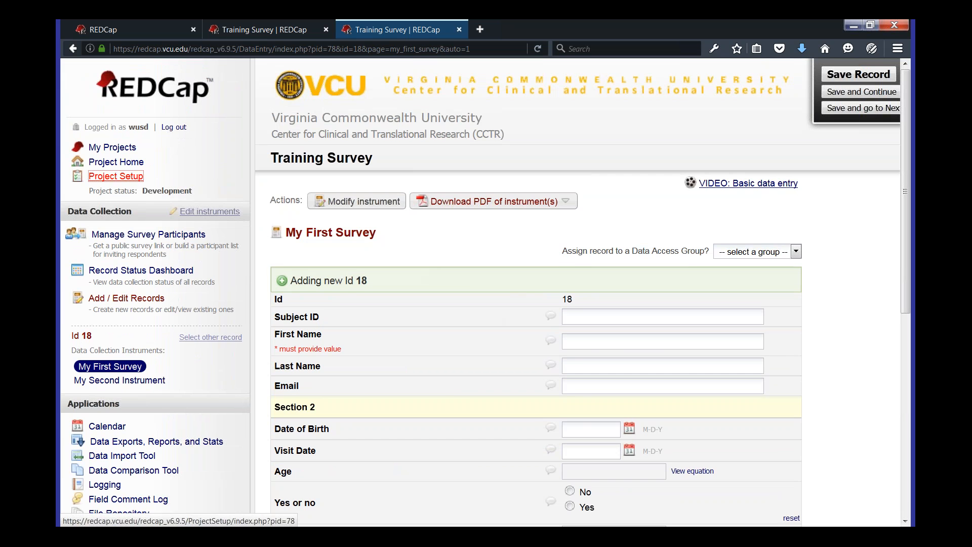
click(116, 176)
click(478, 349)
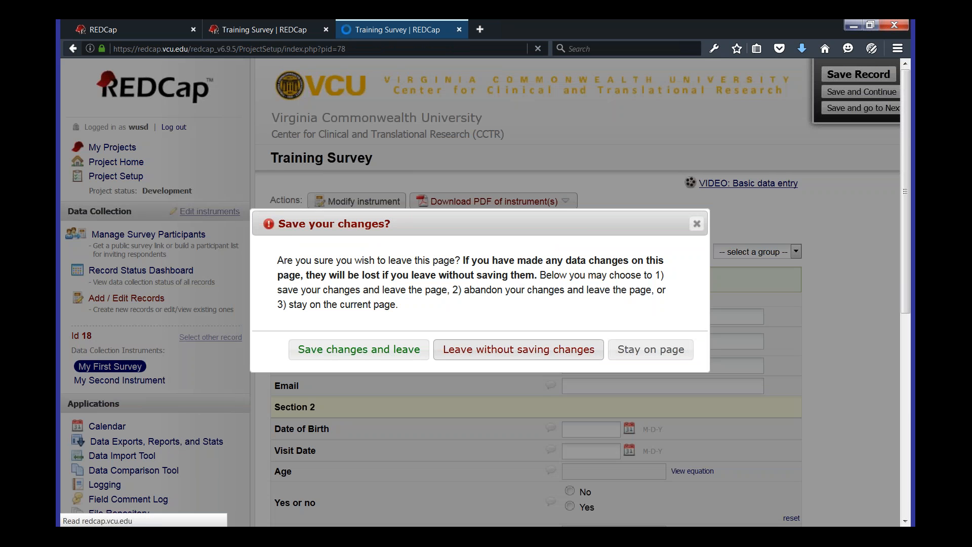
scroll(577, 294, down, 4)
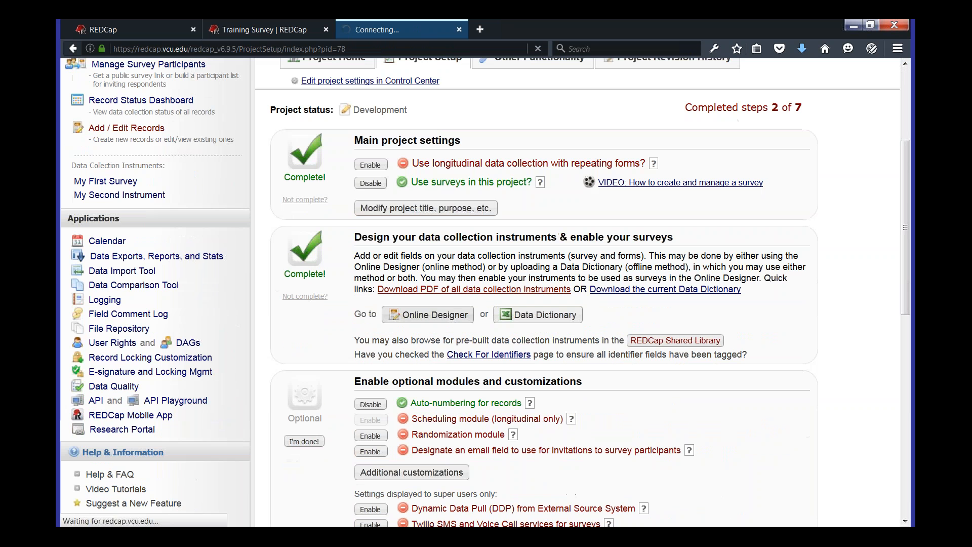
scroll(340, 304, down, 3)
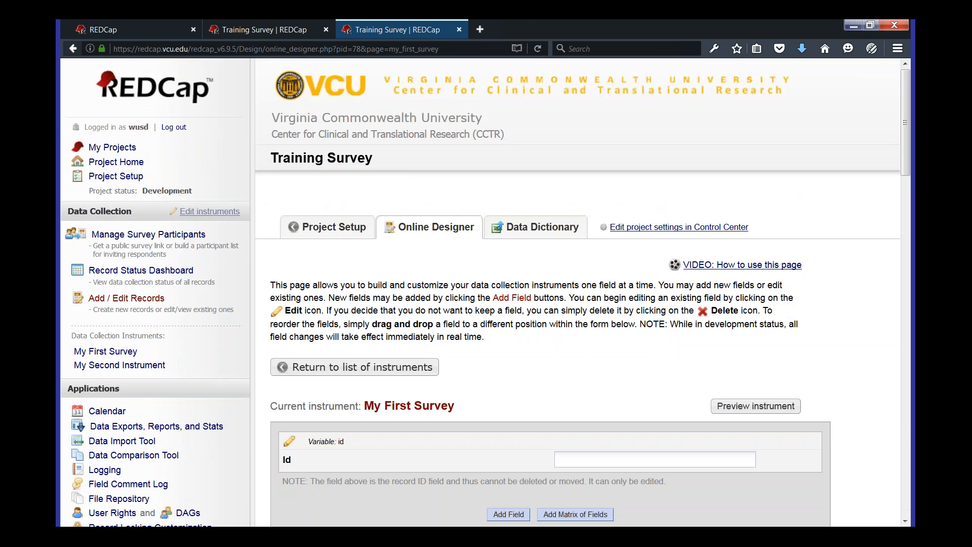
Step: Examine the Pizza Type field's branching logic in the advanced syntax and the drag-and-drop builder, and close it without saving
scroll(787, 210, down, 5)
drag(901, 196, 879, 433)
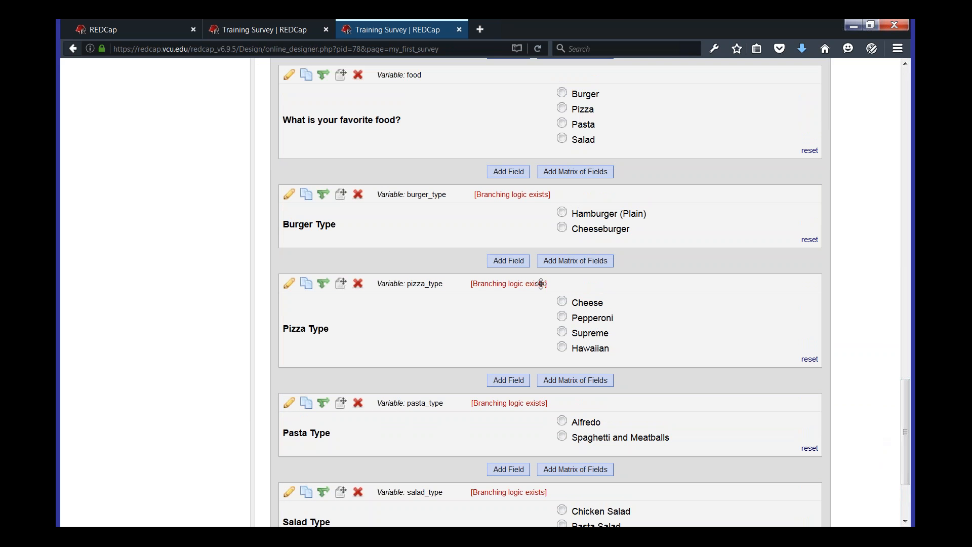
scroll(540, 259, down, 2)
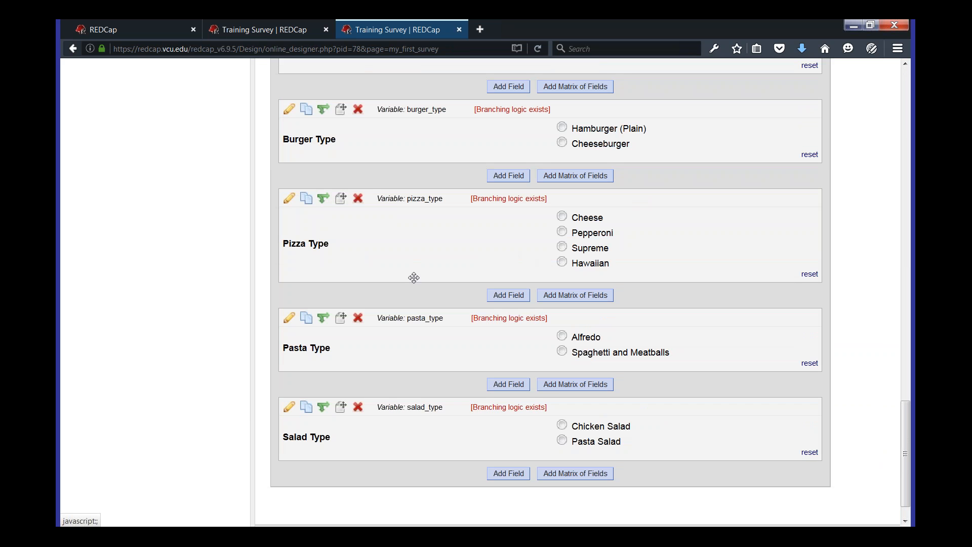
click(324, 198)
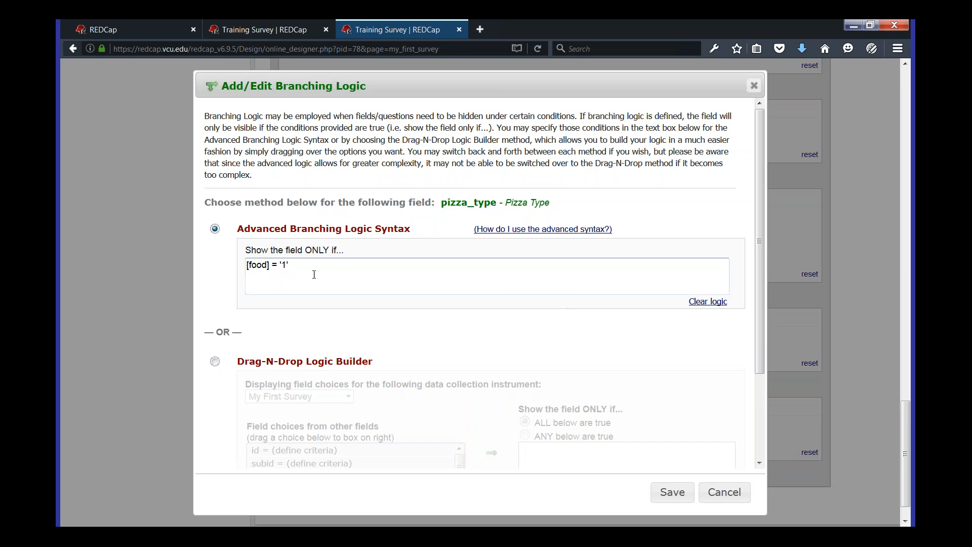
drag(291, 264, 243, 263)
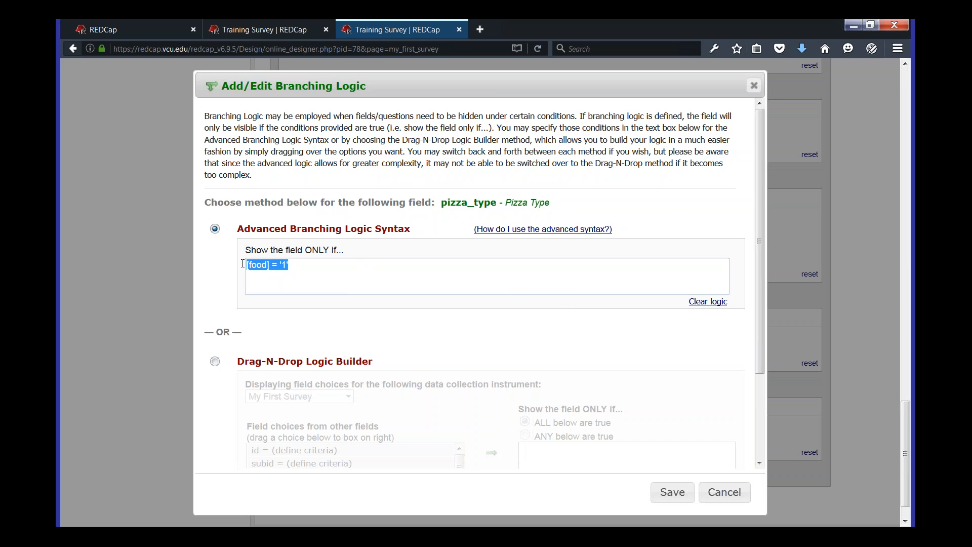
drag(239, 229, 392, 228)
click(393, 227)
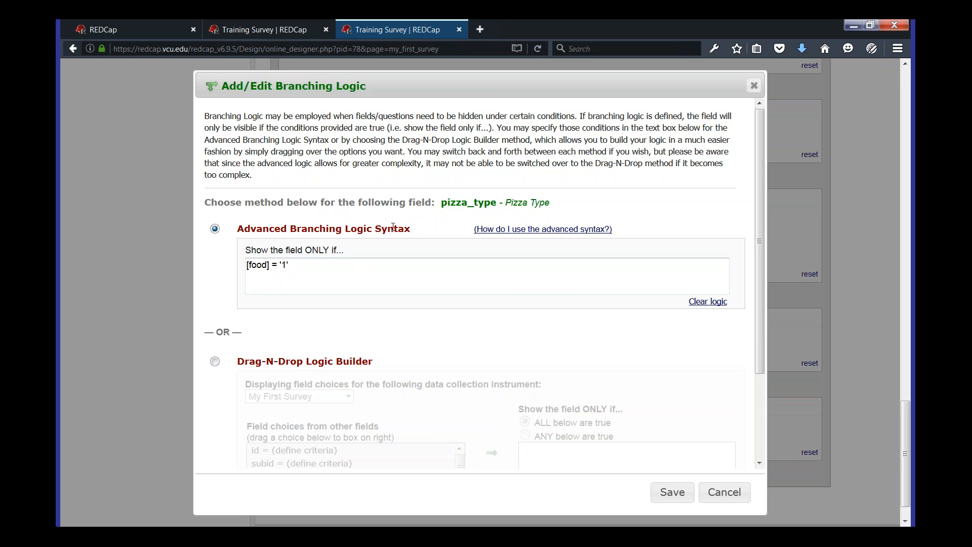
scroll(494, 316, down, 3)
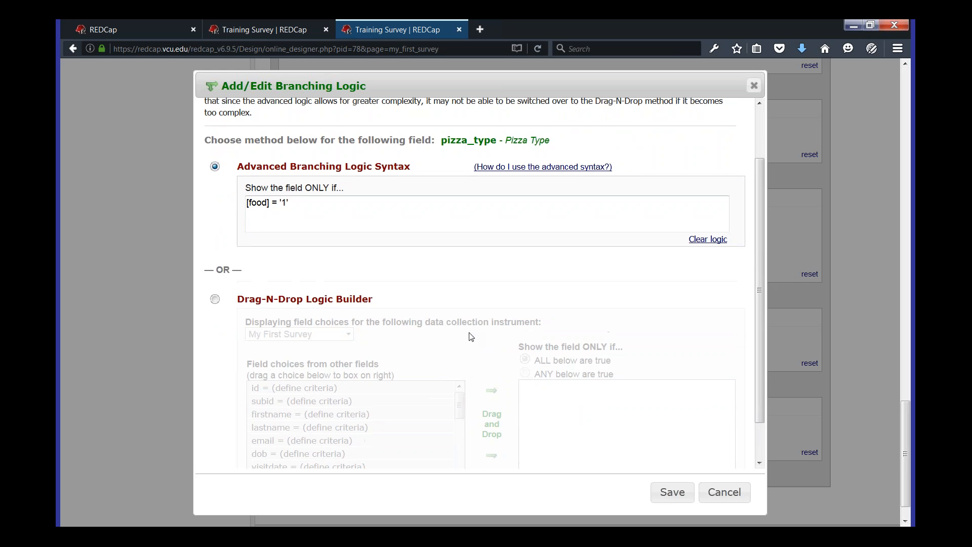
scroll(469, 335, up, 2)
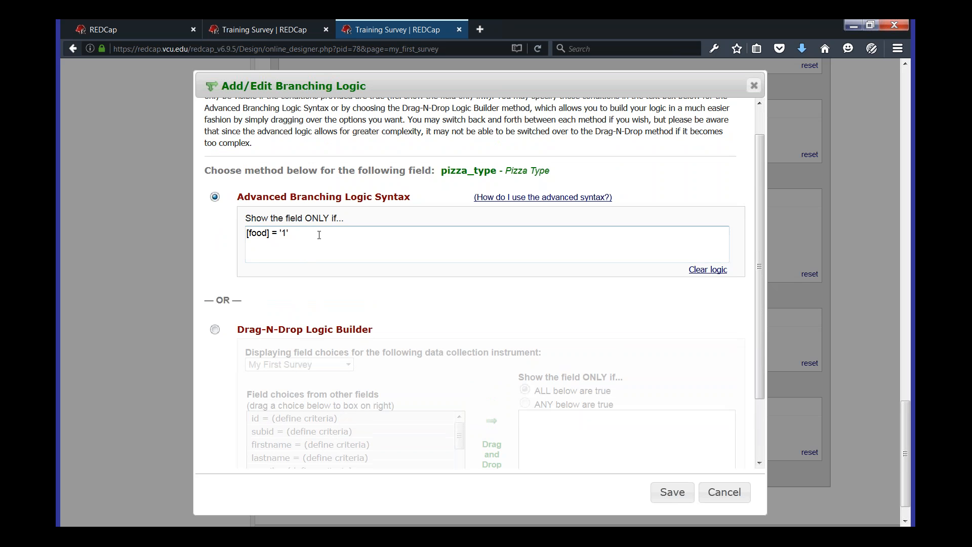
drag(318, 235, 244, 231)
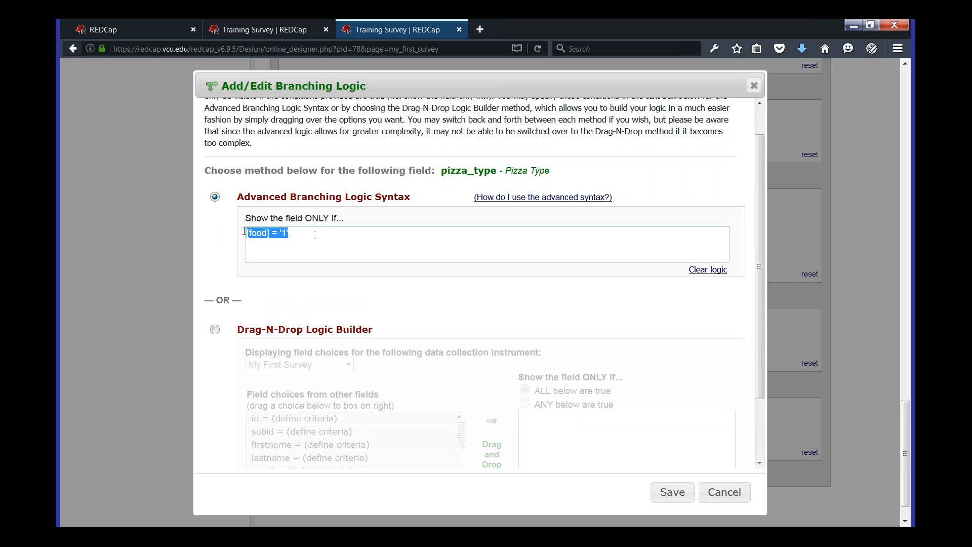
click(306, 236)
scroll(723, 348, down, 1)
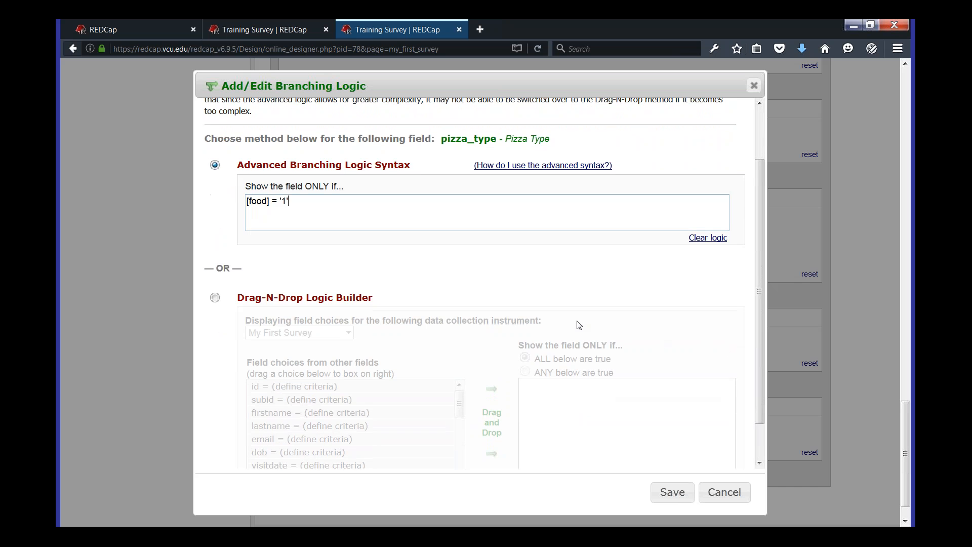
scroll(579, 324, down, 1)
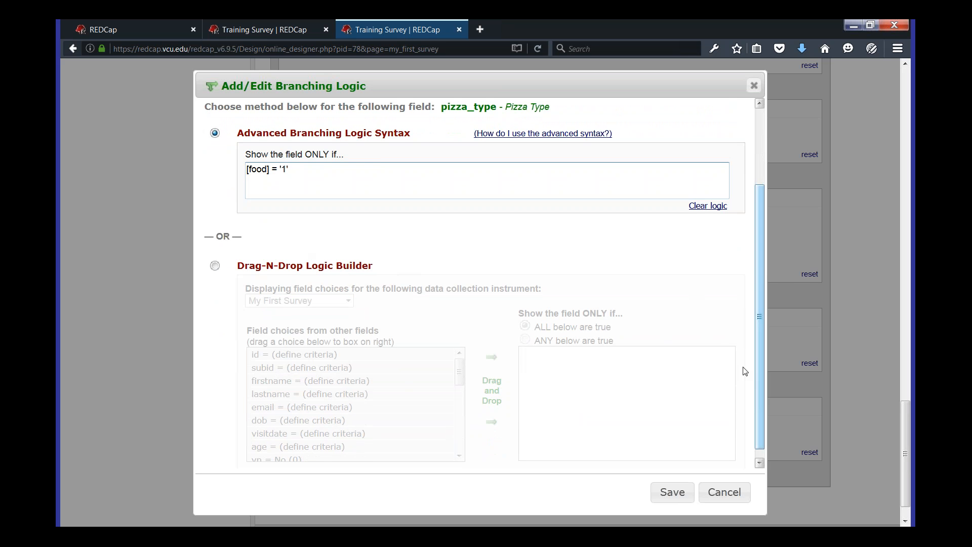
click(740, 494)
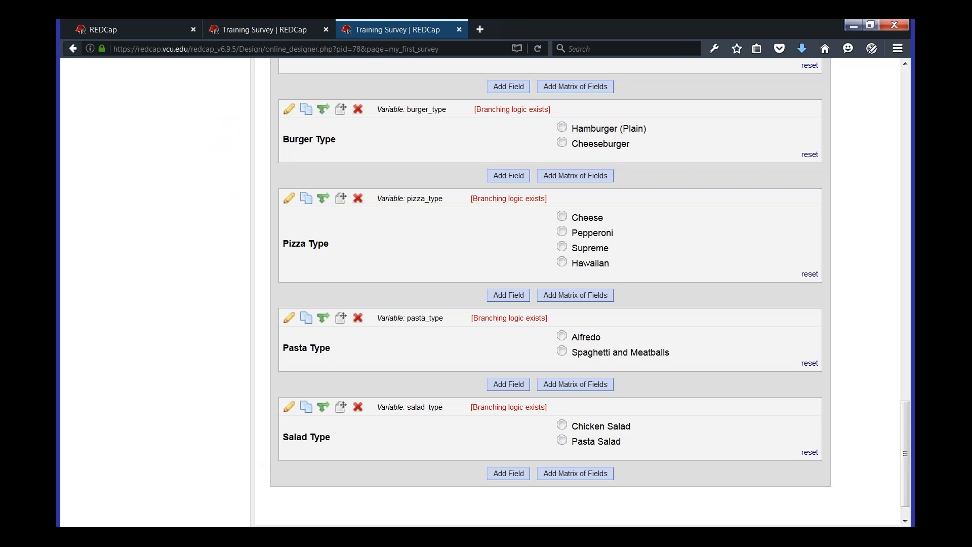
Step: Change the field type of "What is your favorite food?" to Checkboxes (Multiple Answers) and save the field
scroll(692, 374, up, 5)
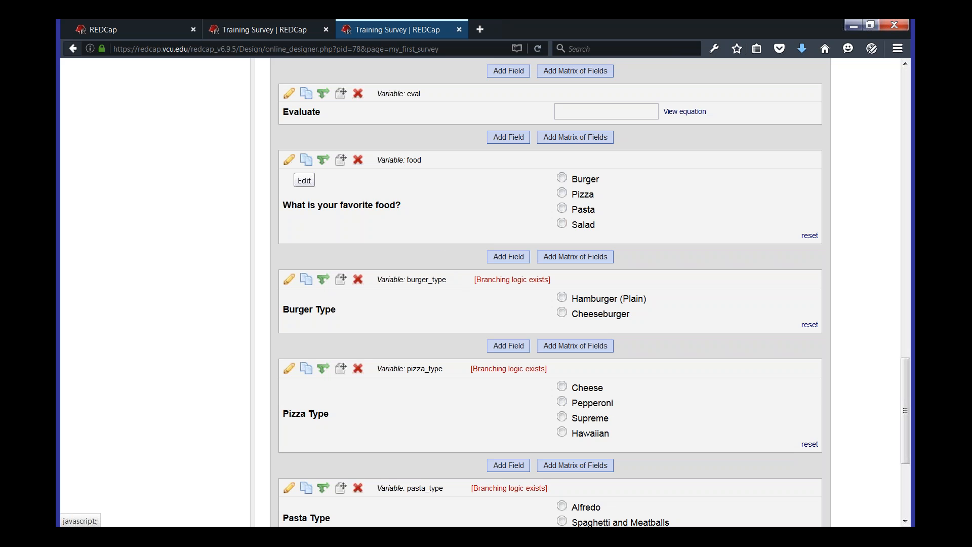
click(297, 162)
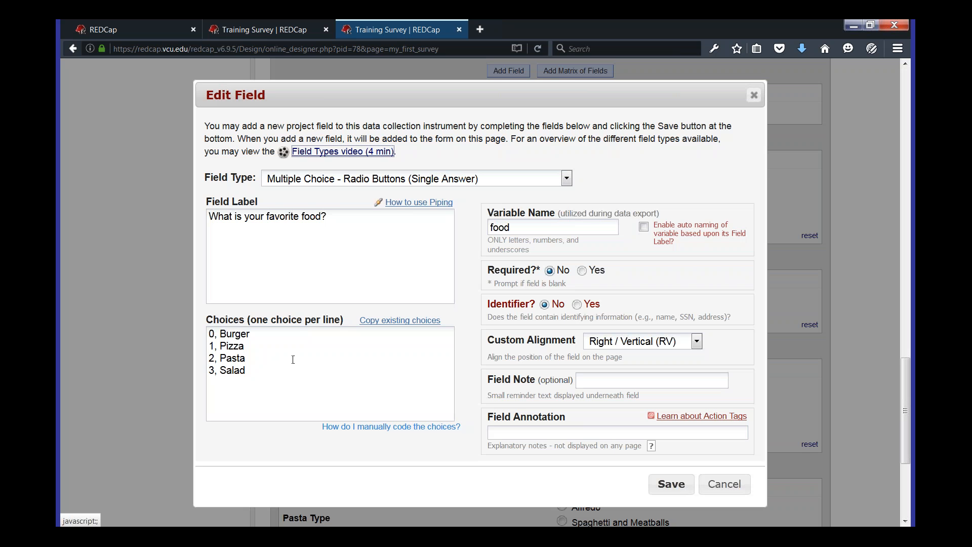
drag(223, 333, 276, 350)
click(277, 351)
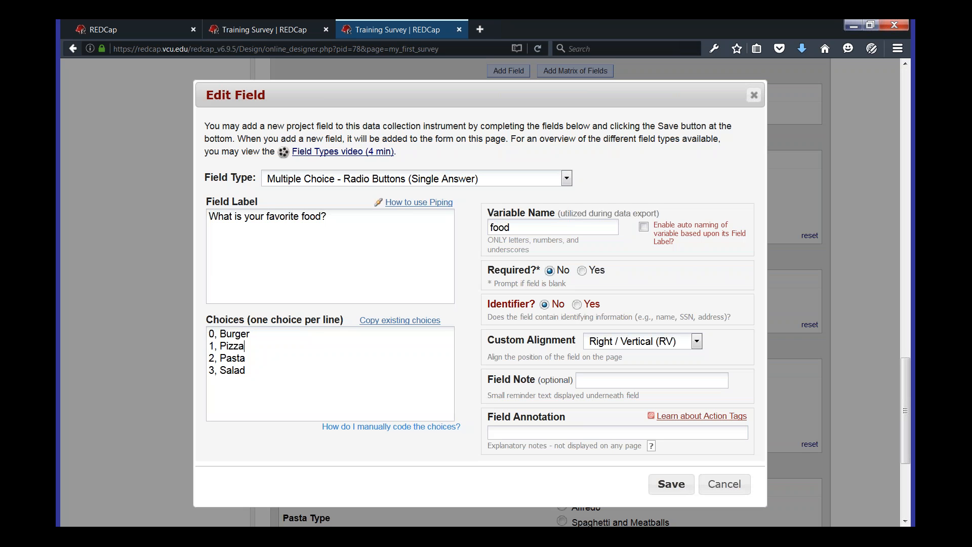
click(327, 183)
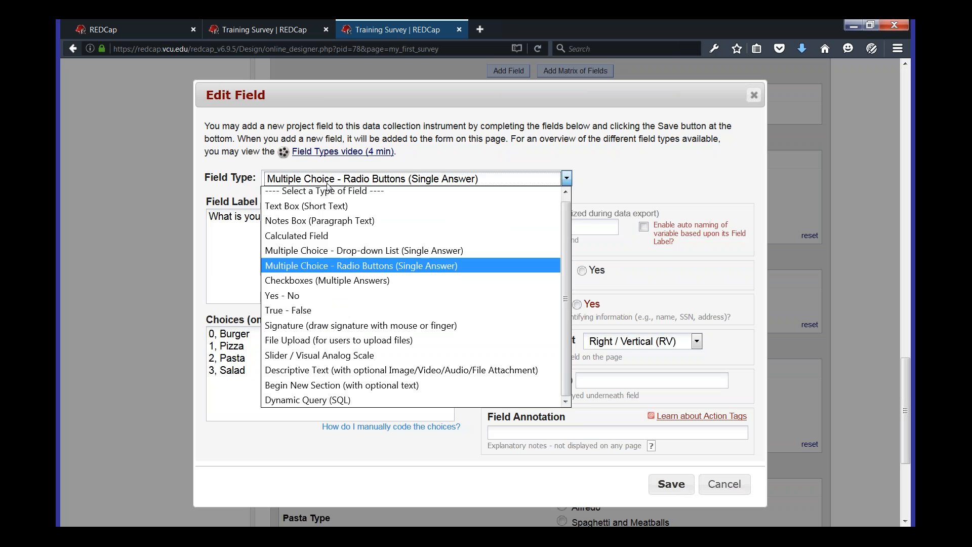
click(345, 283)
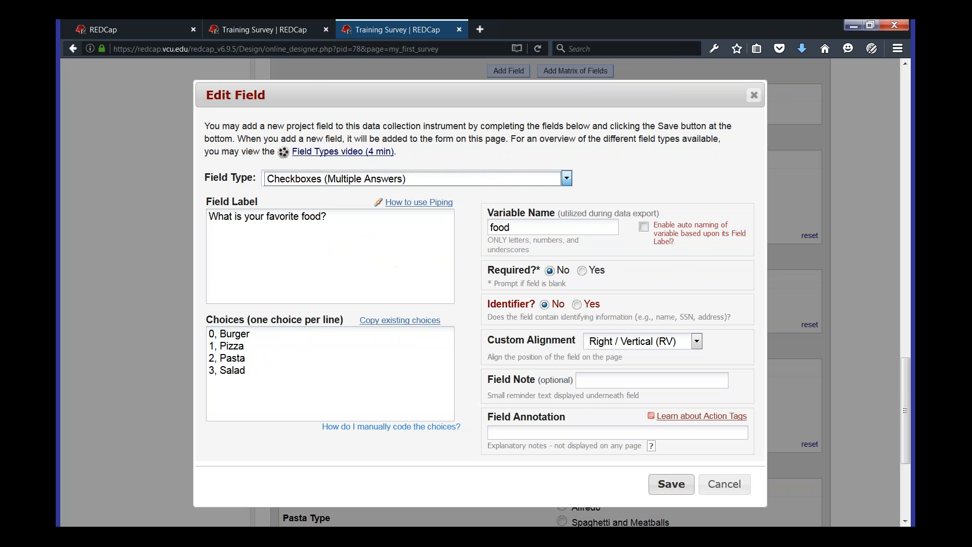
click(671, 484)
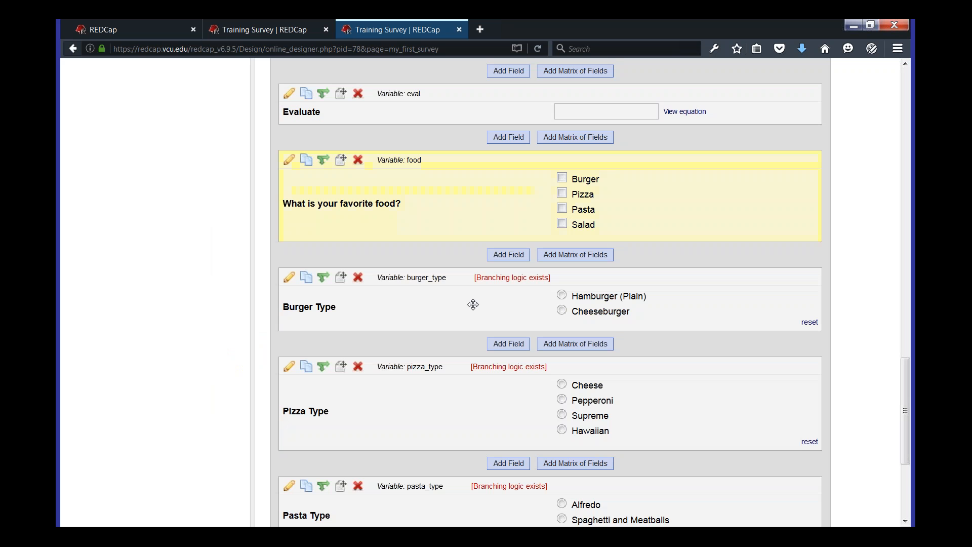
Step: Test multiple selection on the favorite food field by ticking Salad and Pasta together, and untick both
scroll(524, 245, down, 3)
click(563, 140)
click(562, 123)
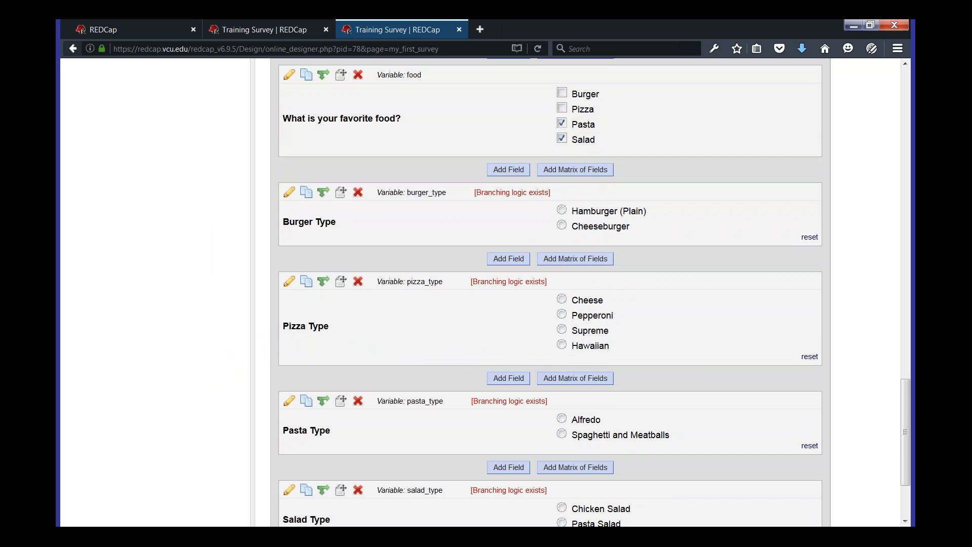
click(563, 139)
click(562, 124)
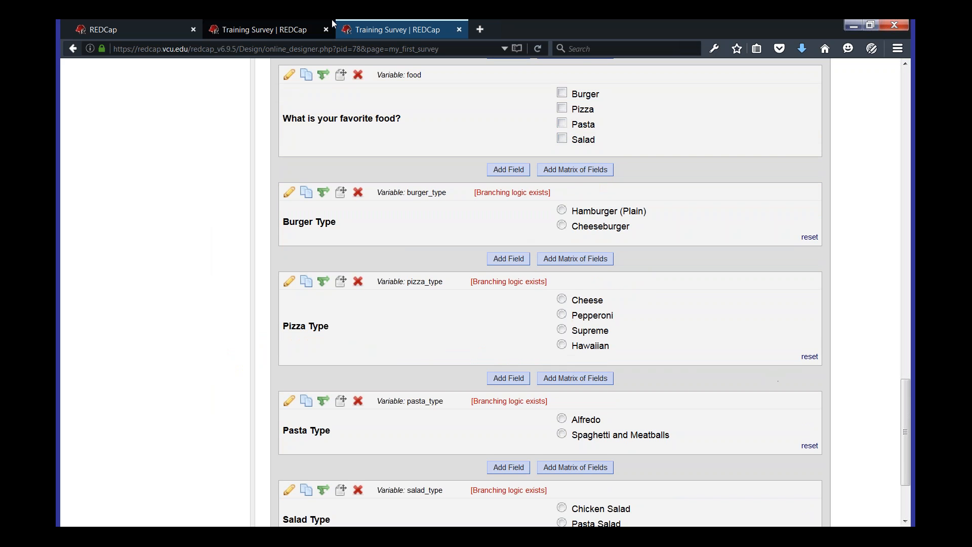
Step: Start a new My First Survey record from Add / Edit Records and dismiss the branching logic error dialogs
drag(902, 409, 901, 99)
click(117, 299)
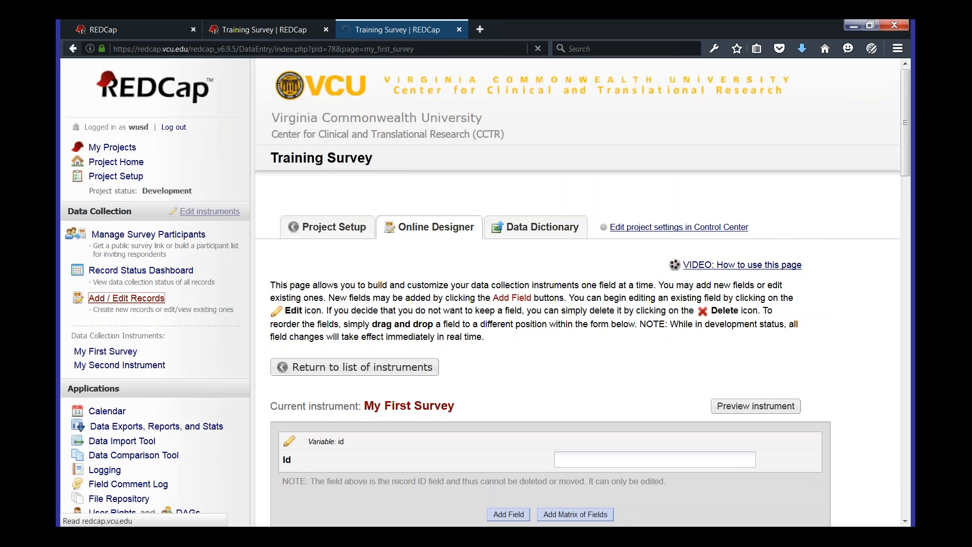
scroll(551, 415, down, 3)
click(538, 349)
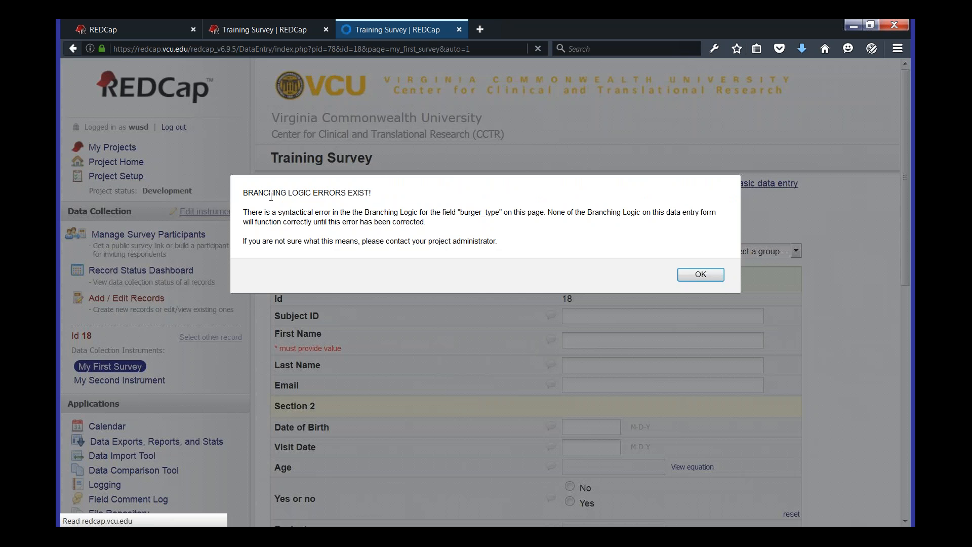
drag(243, 193, 378, 201)
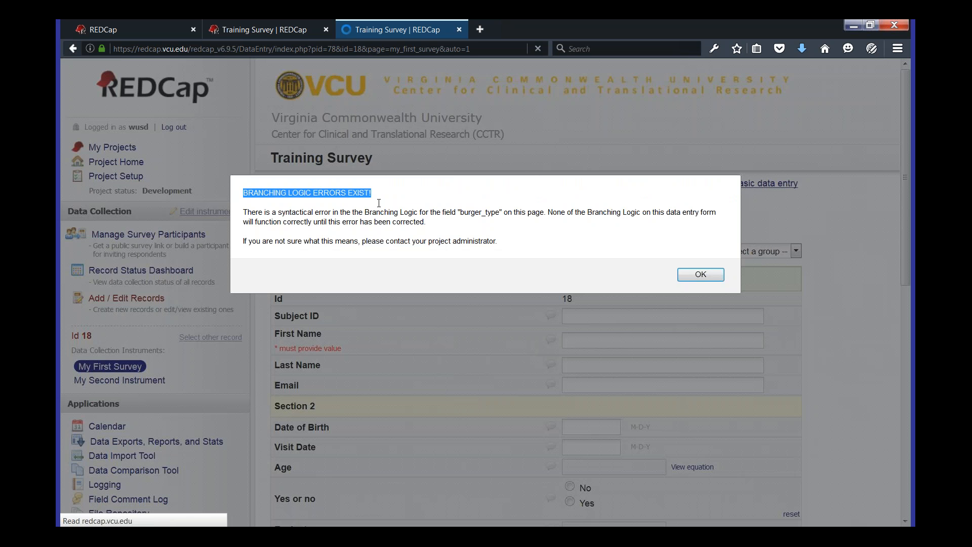
click(389, 210)
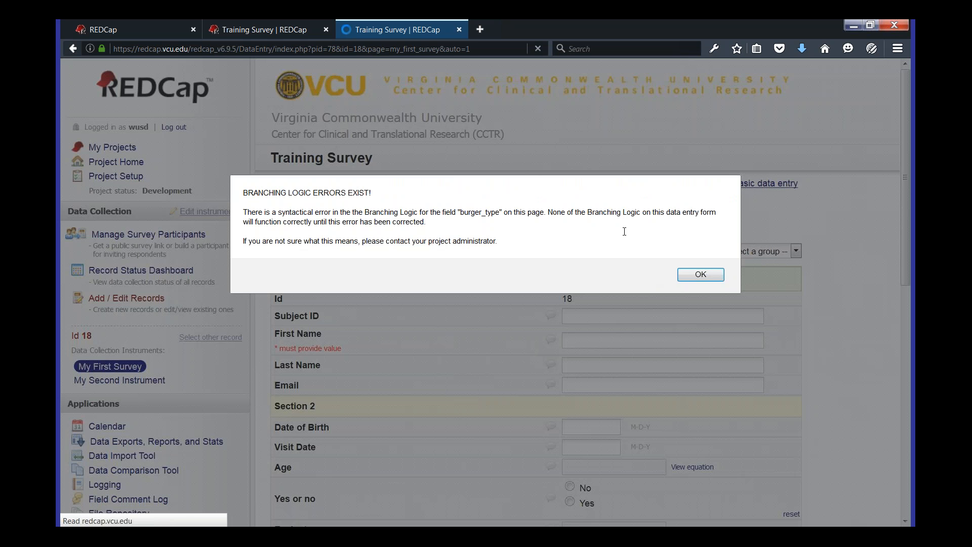
click(709, 277)
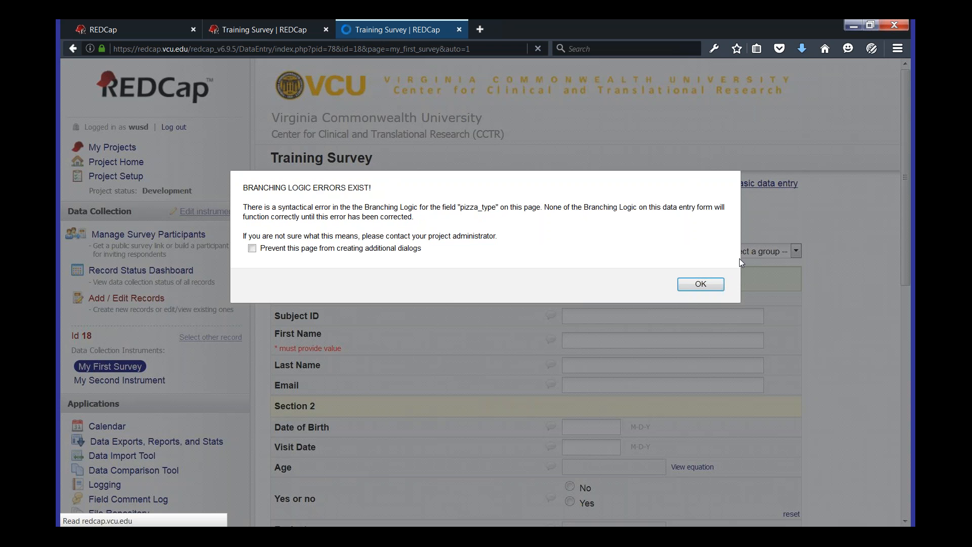
click(698, 286)
click(698, 286)
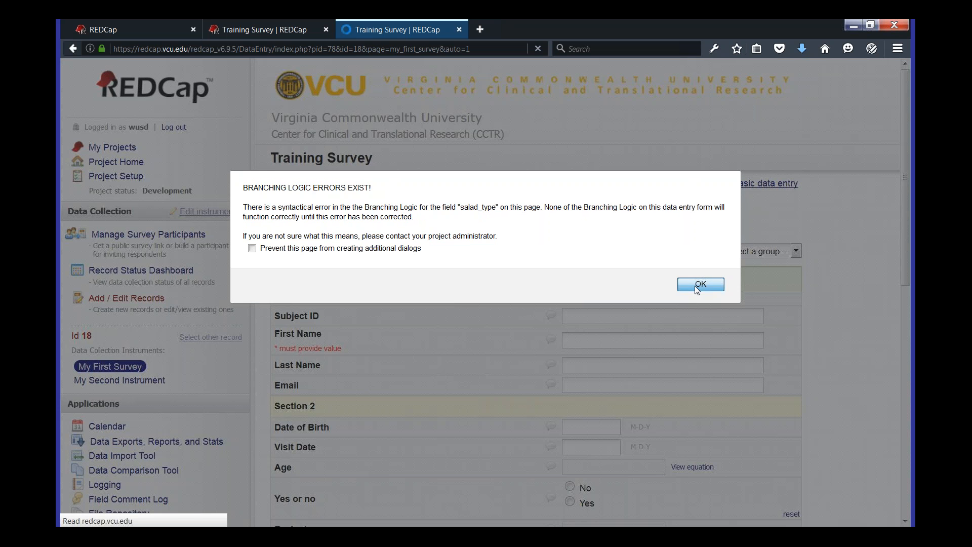
click(697, 287)
Step: Test the branching with Salad ticked and Hamburger (Plain) chosen, suppress additional error dialogs, and untick Salad again
scroll(494, 265, down, 5)
scroll(494, 264, down, 2)
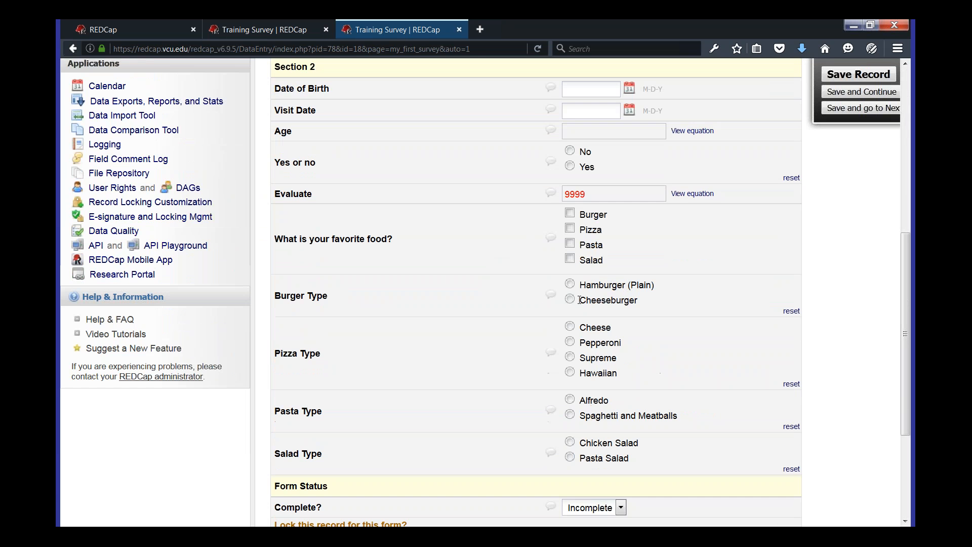
drag(330, 296, 275, 296)
click(320, 297)
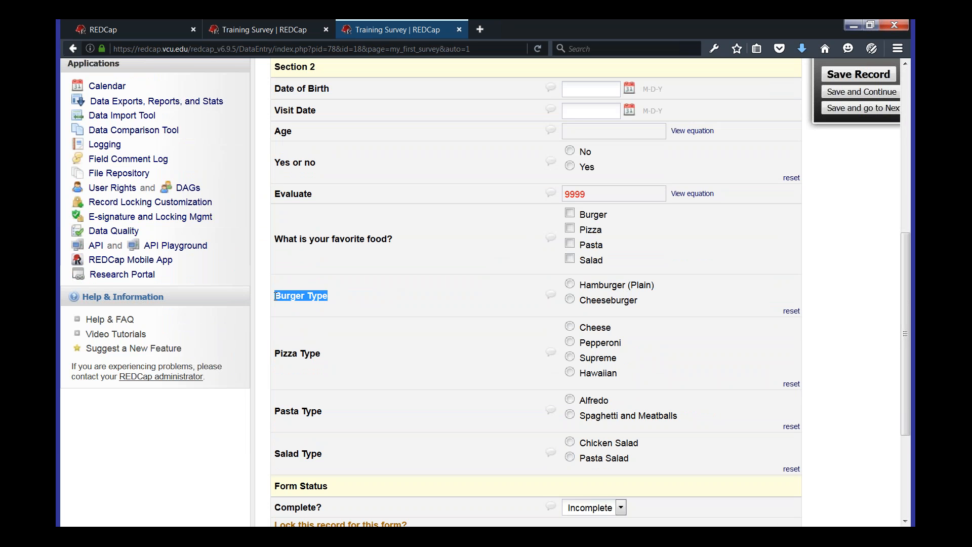
click(293, 297)
click(570, 259)
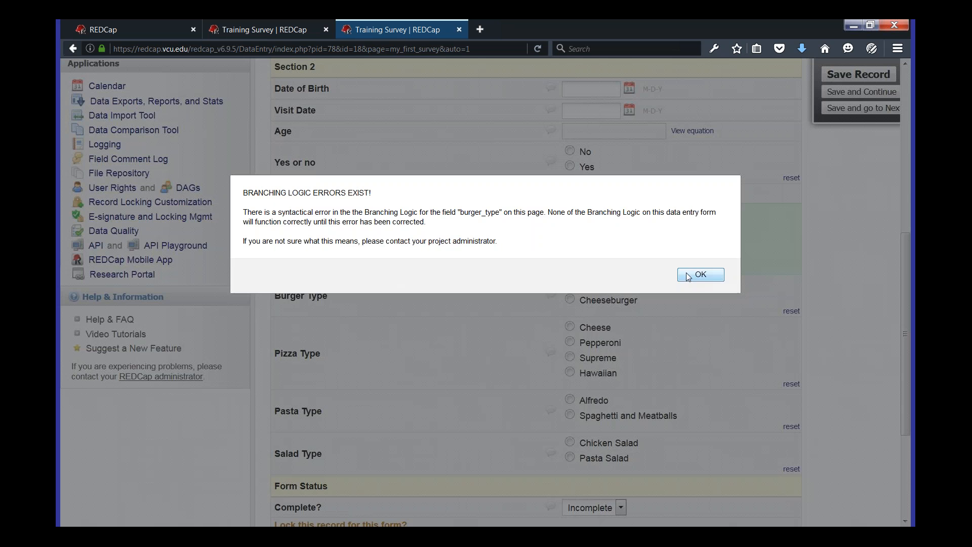
click(719, 288)
click(719, 288)
click(719, 287)
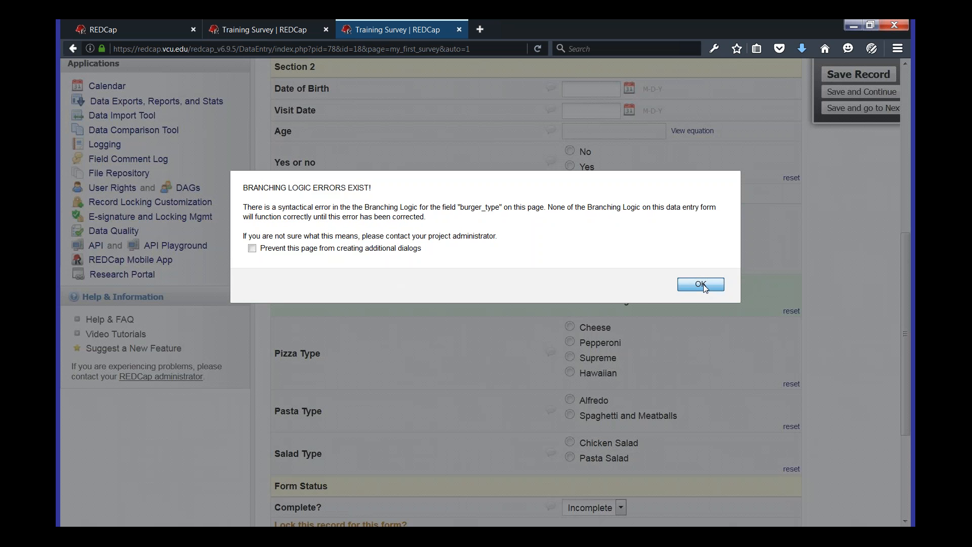
click(702, 284)
click(693, 282)
click(252, 248)
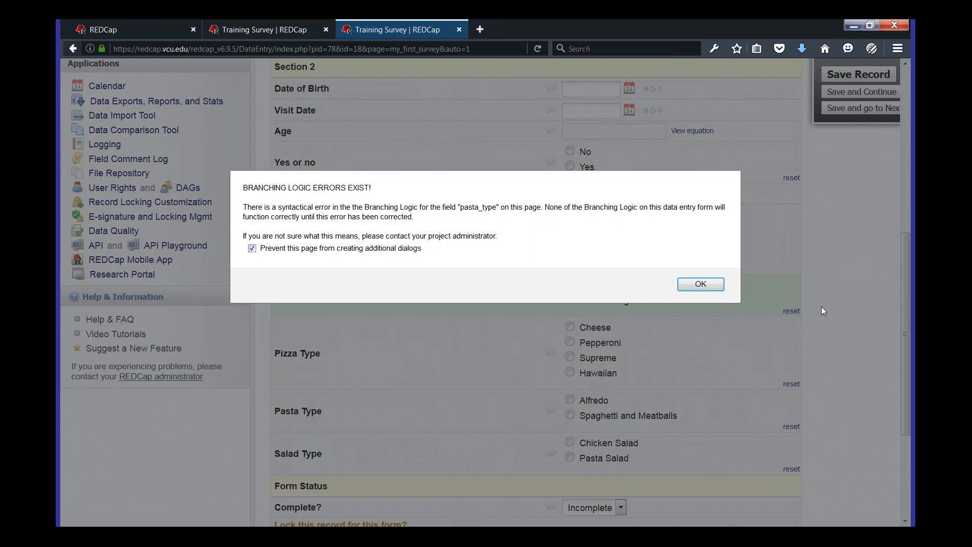
click(719, 285)
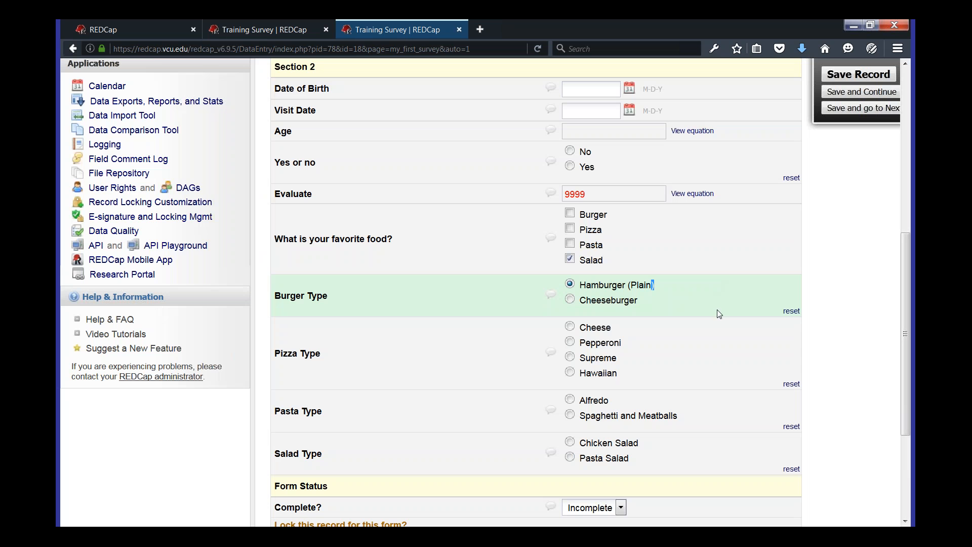
click(571, 260)
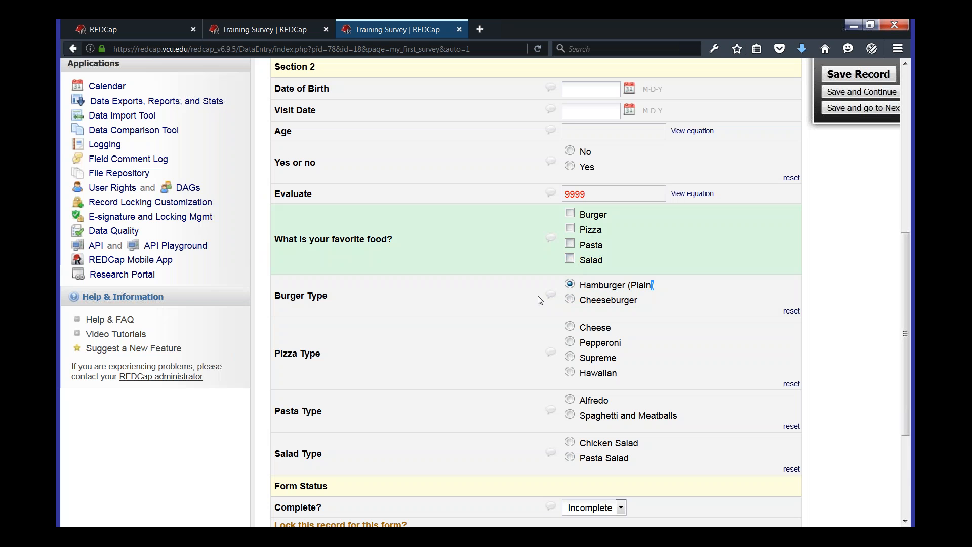
Step: Return to My First Survey in the Online Designer and review the refreshed favorite food field and the four food type fields
scroll(535, 310, up, 3)
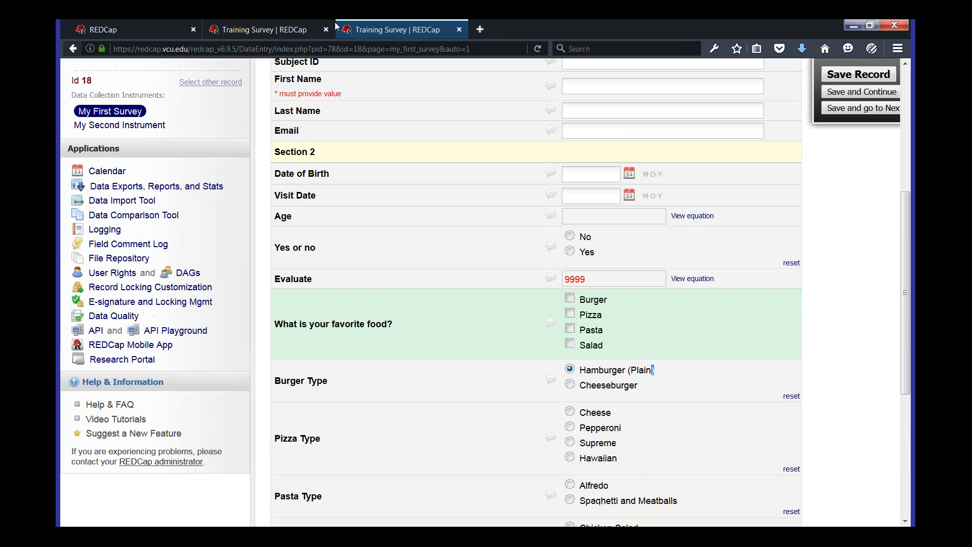
click(279, 32)
scroll(485, 287, down, 15)
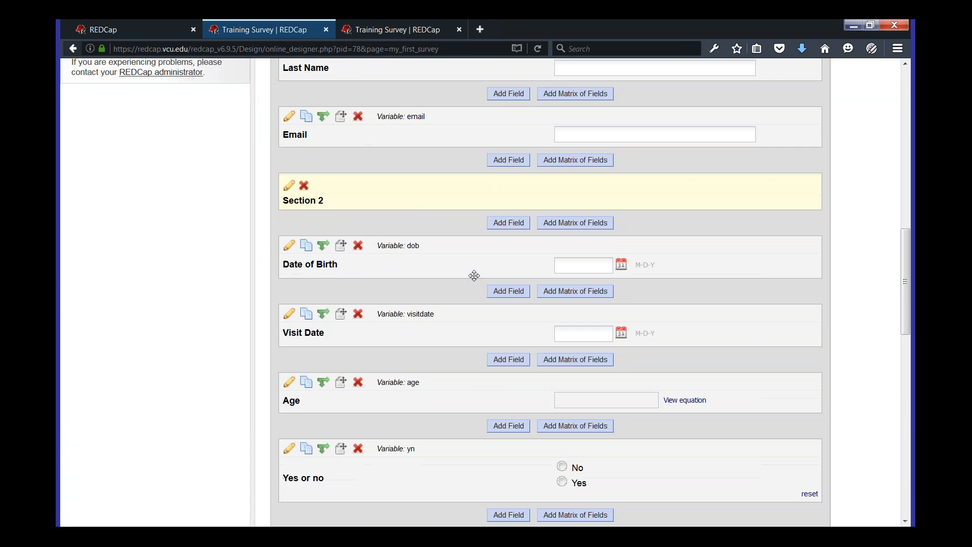
scroll(485, 287, down, 8)
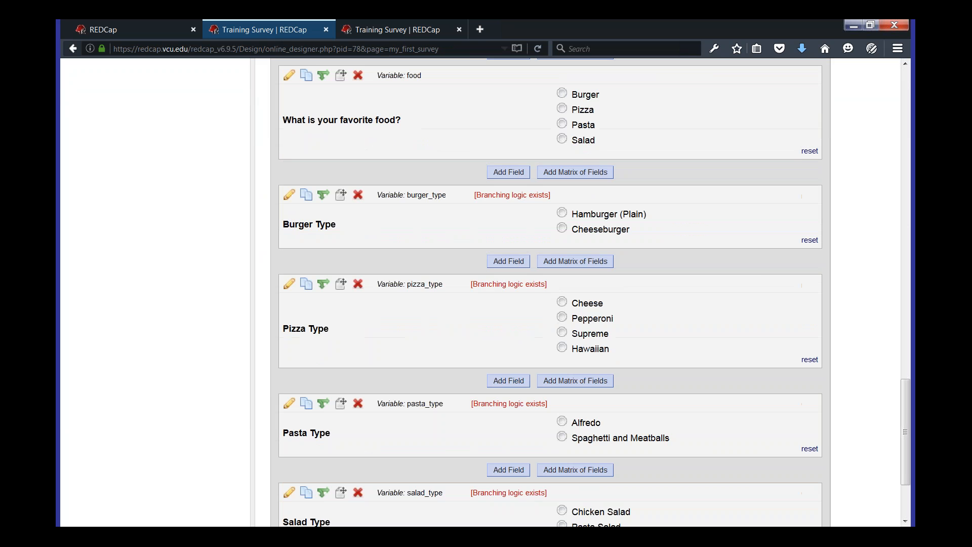
scroll(414, 114, down, 3)
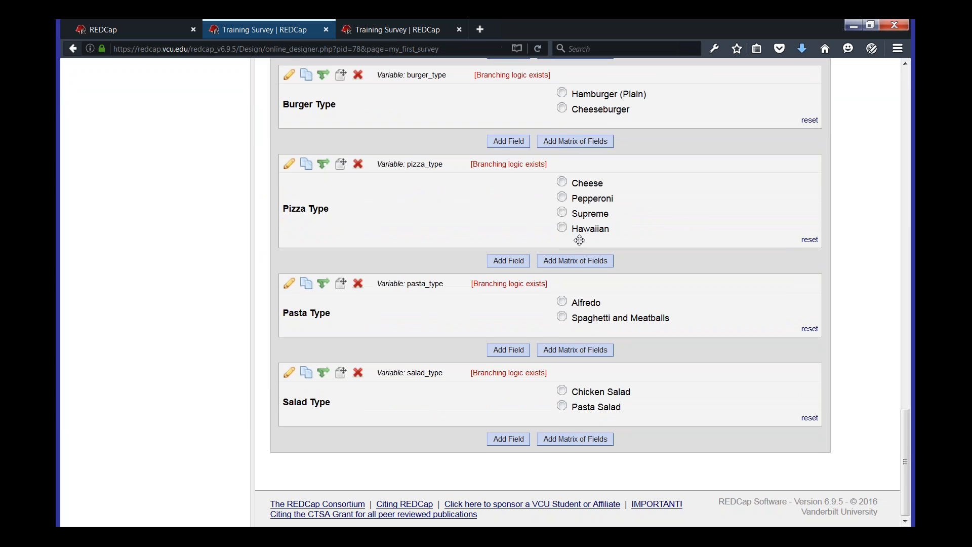
scroll(553, 223, up, 5)
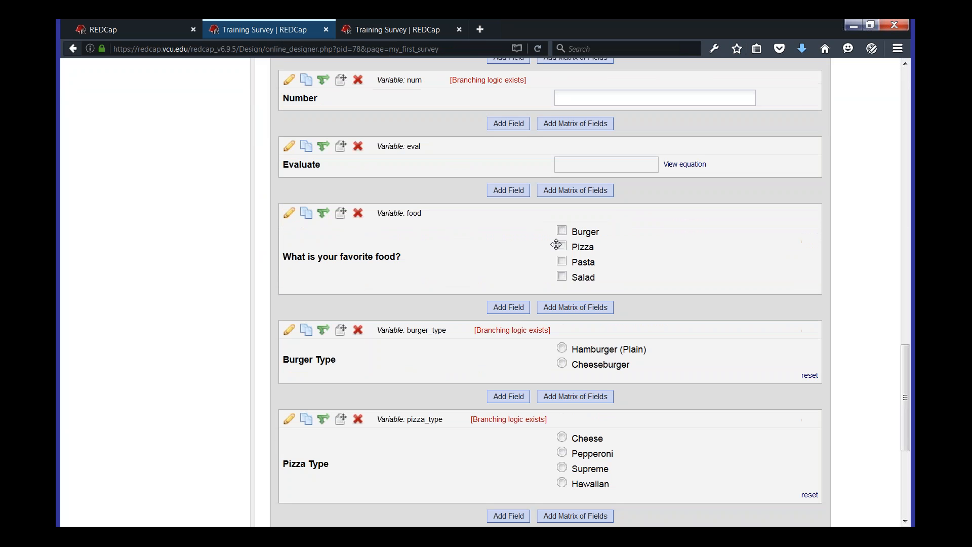
scroll(577, 247, down, 5)
scroll(494, 232, up, 2)
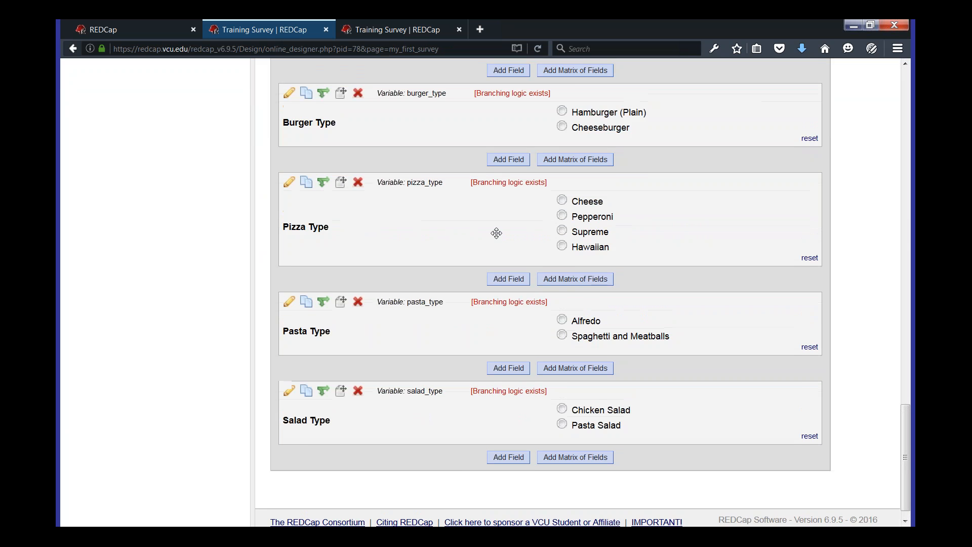
scroll(380, 184, up, 3)
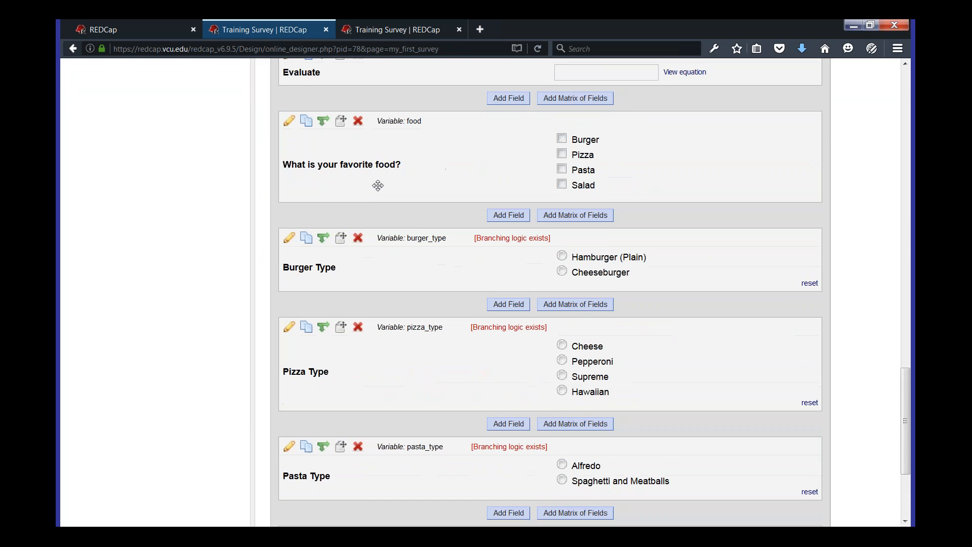
scroll(345, 274, down, 3)
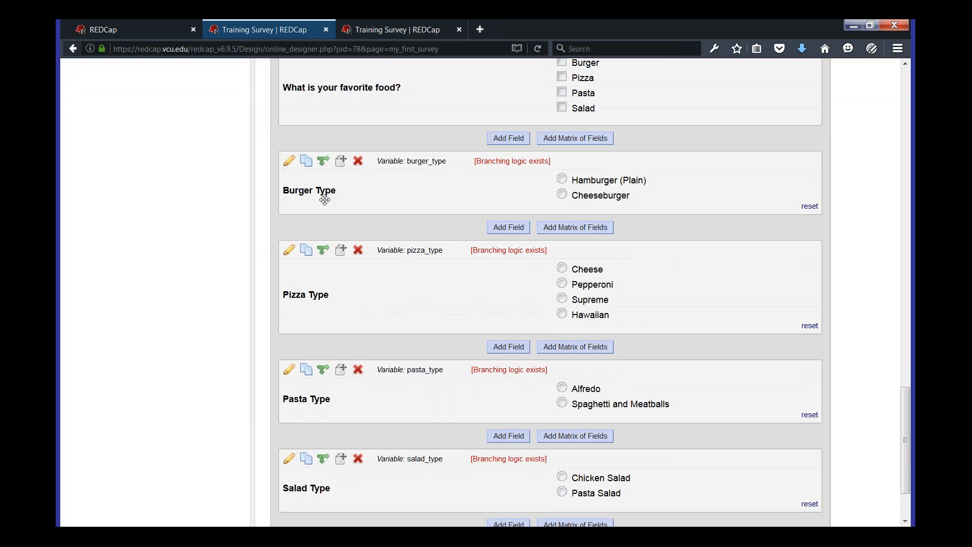
Step: Open the Burger Type field's branching logic and examine its expression in the advanced syntax
click(325, 162)
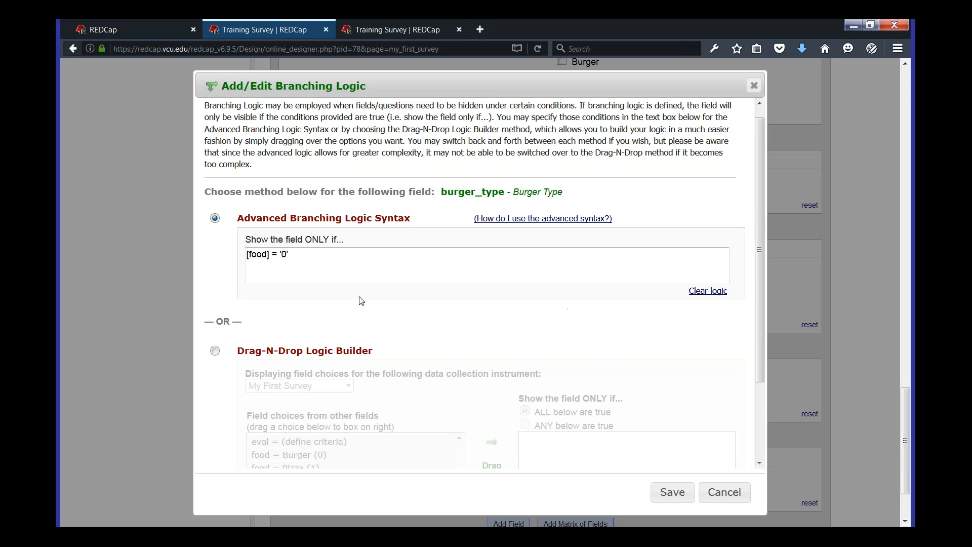
click(316, 270)
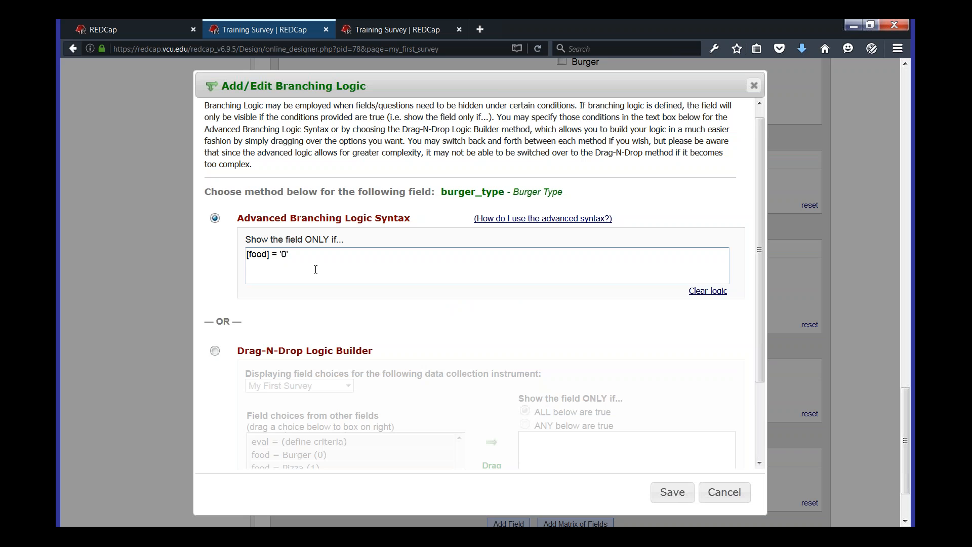
scroll(455, 304, down, 1)
drag(290, 223, 243, 226)
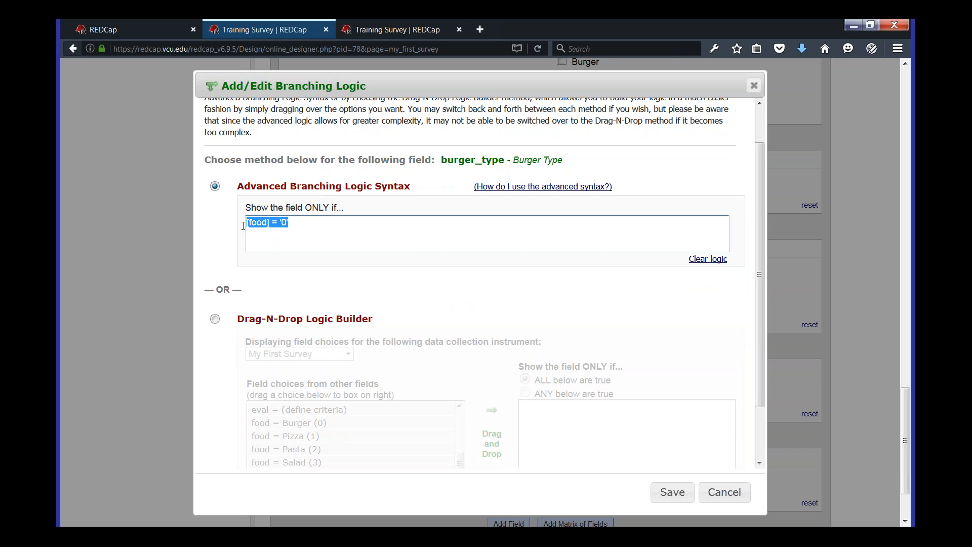
click(270, 224)
key(shift+Home)
drag(273, 224, 246, 224)
click(355, 249)
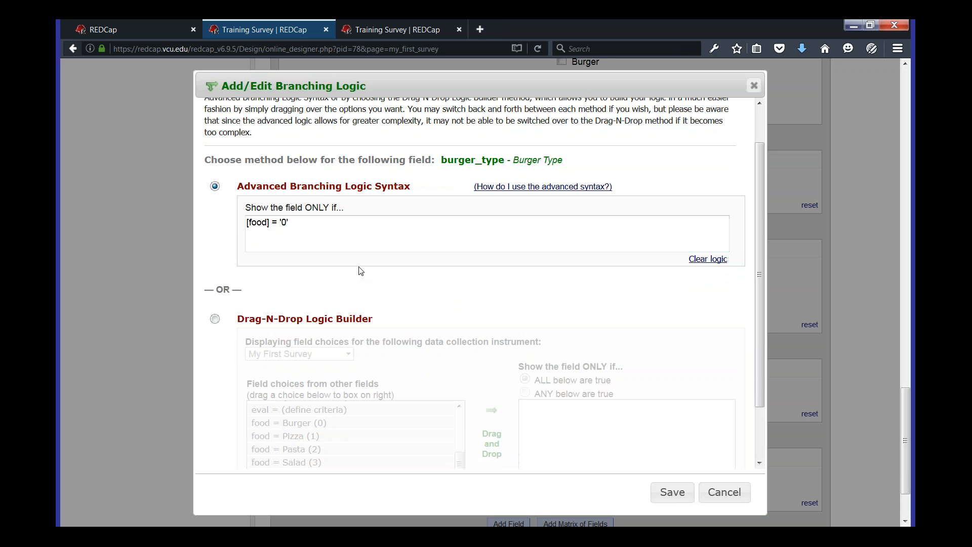
Step: Try to switch the Burger Type field's branching logic to the Drag-N-Drop Logic Builder
scroll(375, 246, down, 2)
click(220, 259)
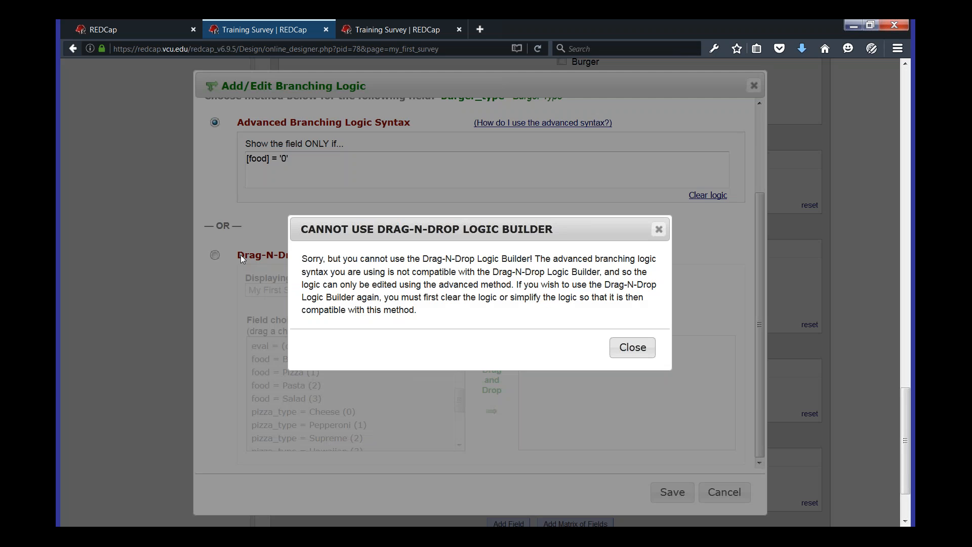
click(638, 349)
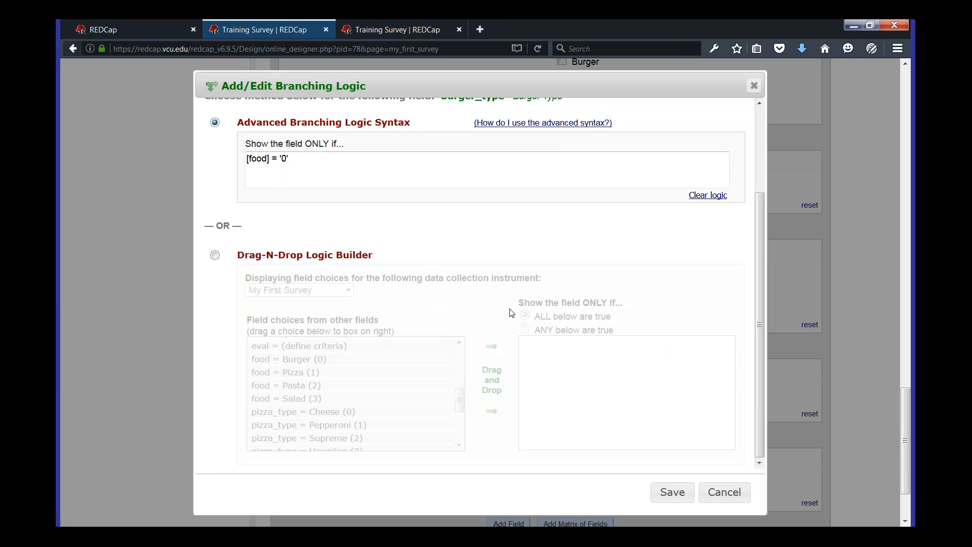
Step: Clear the Burger Type field's existing logic and rebuild it in the Drag-N-Drop Logic Builder with the condition food = Burger (0)
click(702, 196)
click(217, 256)
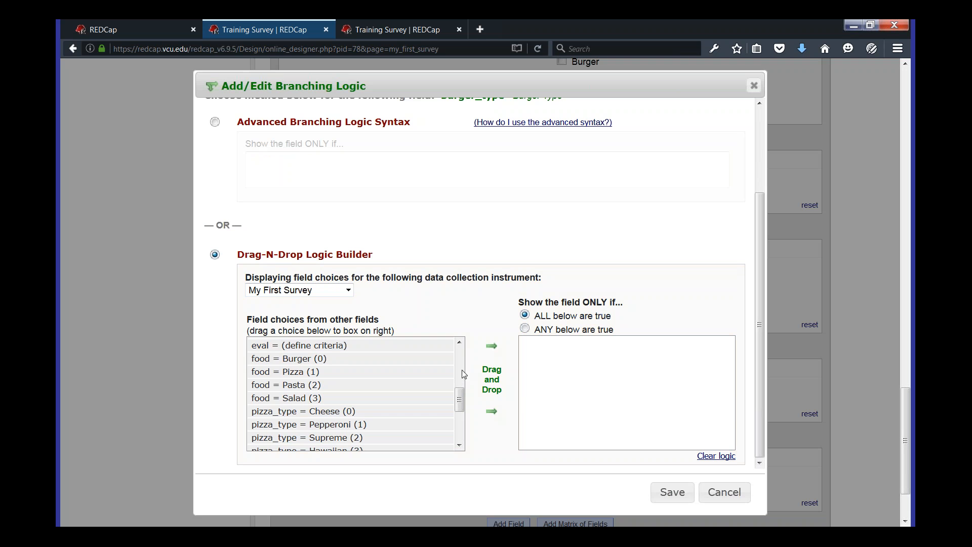
drag(460, 400, 459, 393)
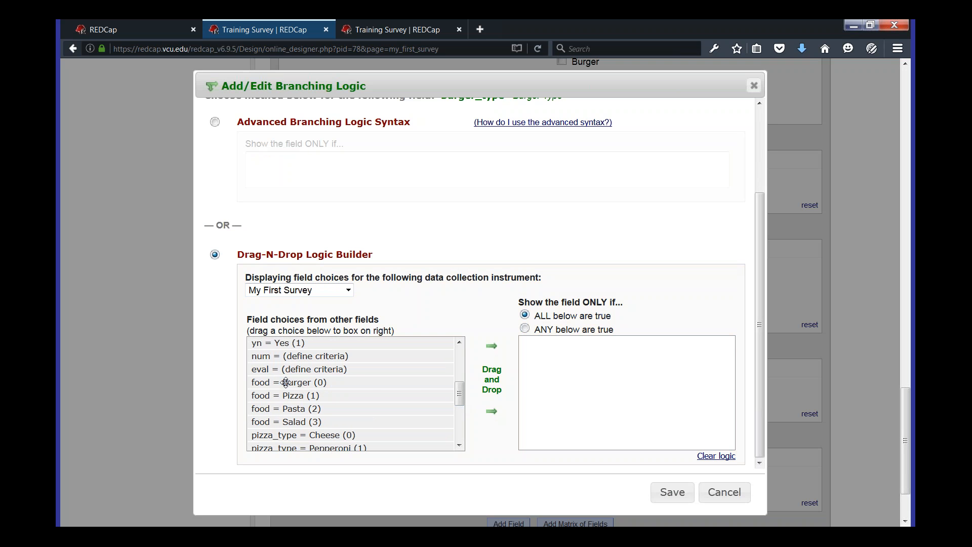
drag(286, 382, 554, 380)
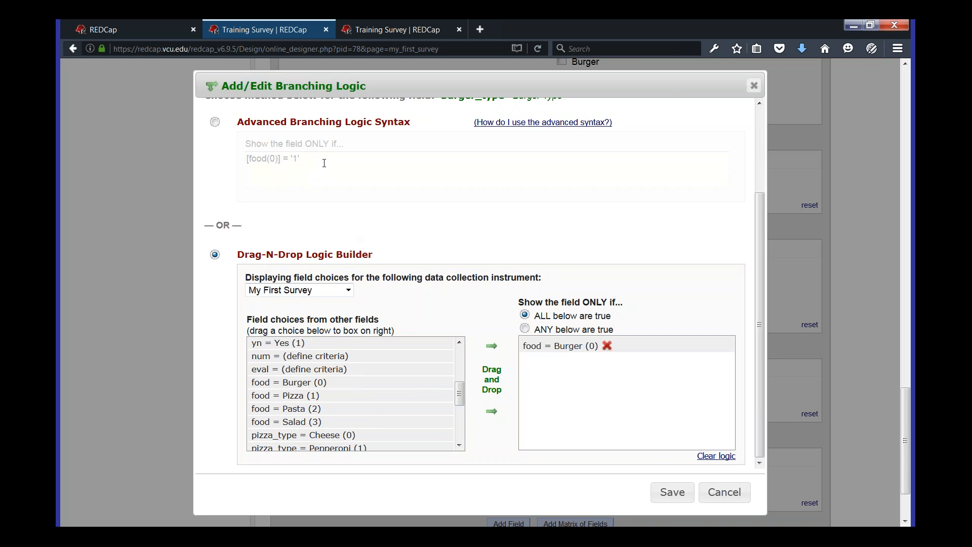
Step: Examine the rebuilt Burger Type expression in the advanced syntax, including its choice code and checked value, and save the branching logic
click(215, 122)
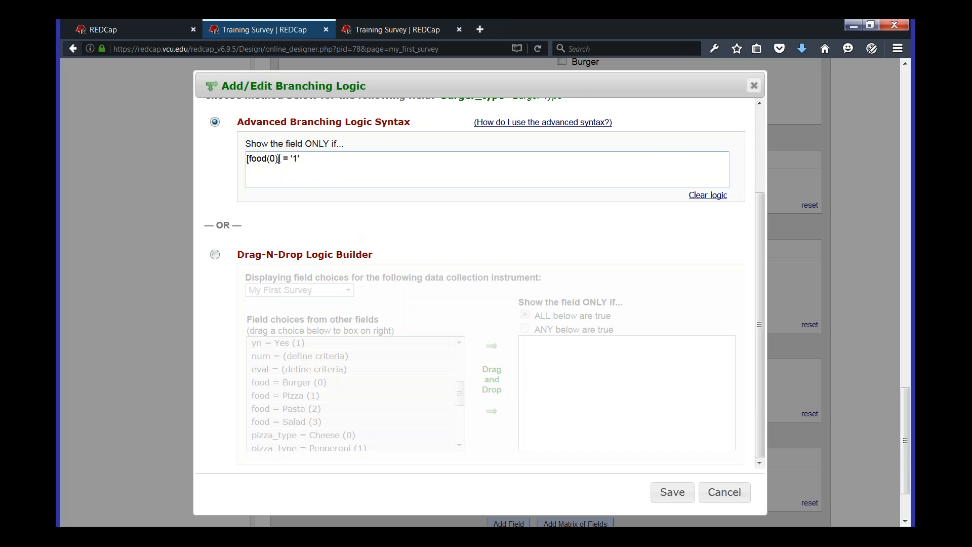
drag(278, 159, 268, 160)
click(322, 164)
drag(247, 159, 270, 159)
double_click(272, 159)
click(272, 160)
double_click(289, 158)
click(298, 159)
click(679, 492)
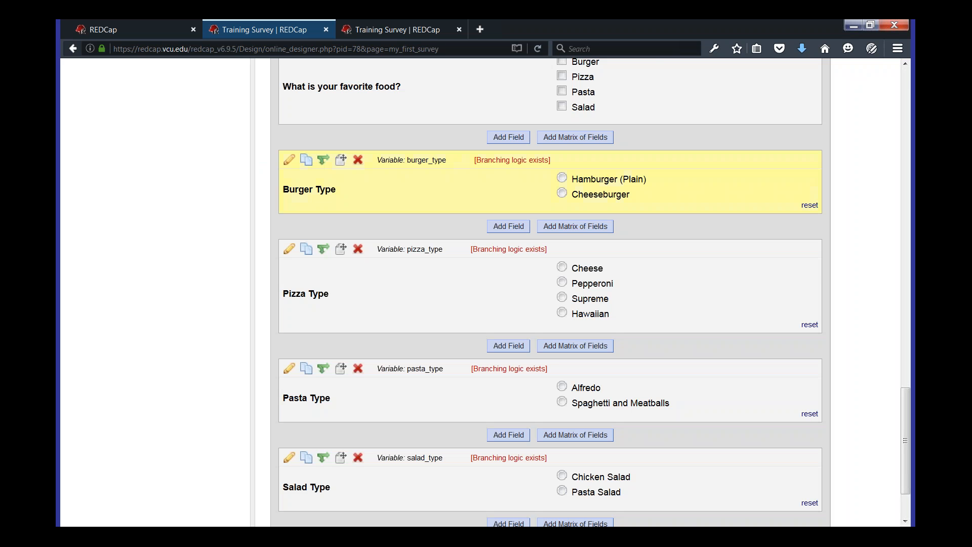
Step: Change the Pizza Type field's advanced branching logic to [food(1)] = '1' and save it
scroll(582, 238, up, 3)
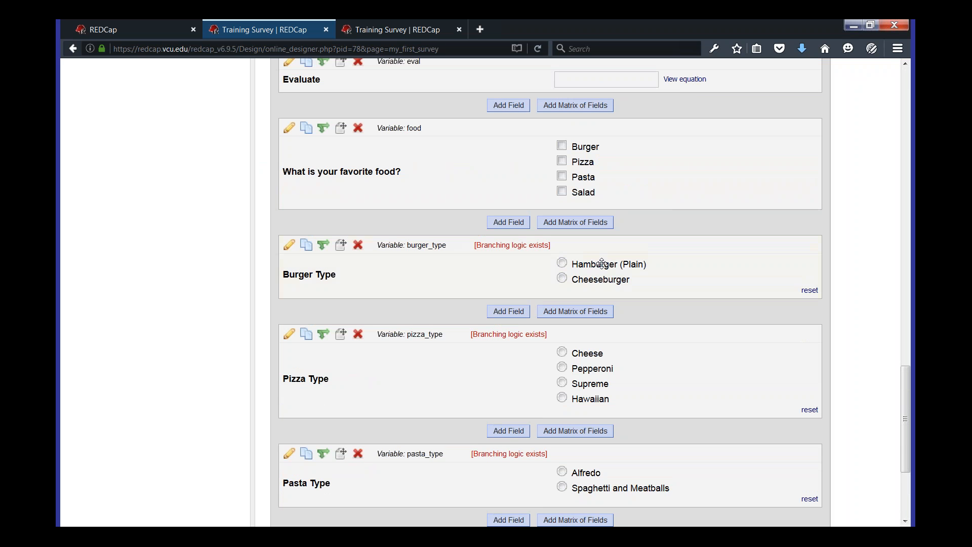
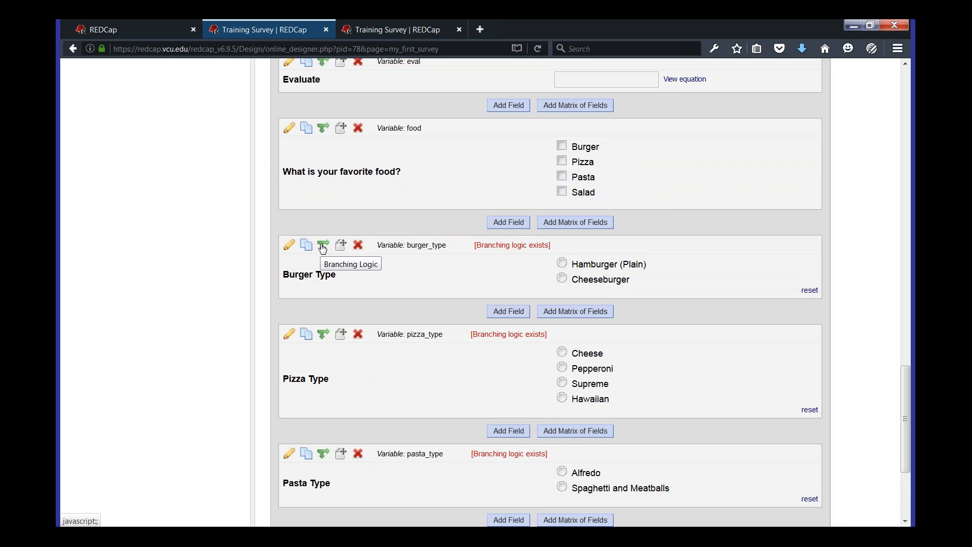
click(323, 335)
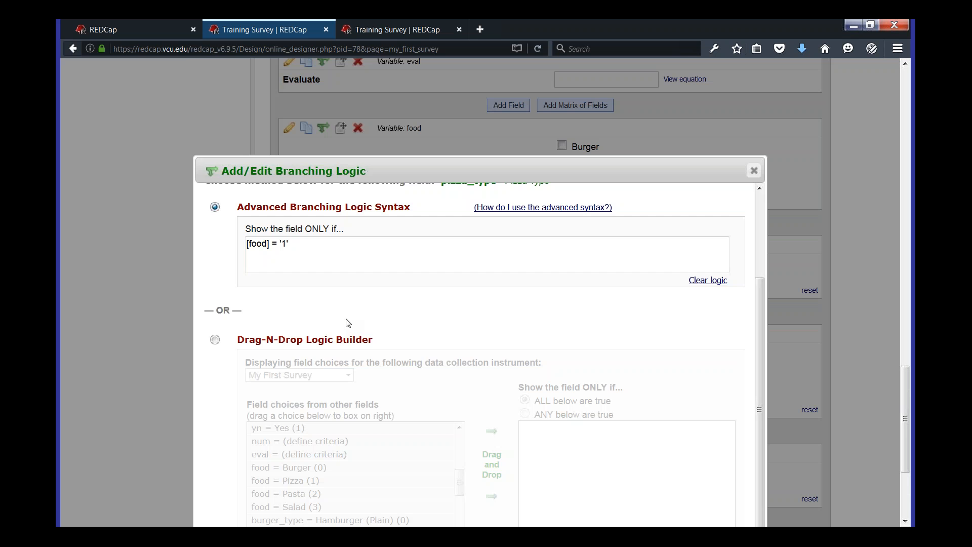
click(301, 247)
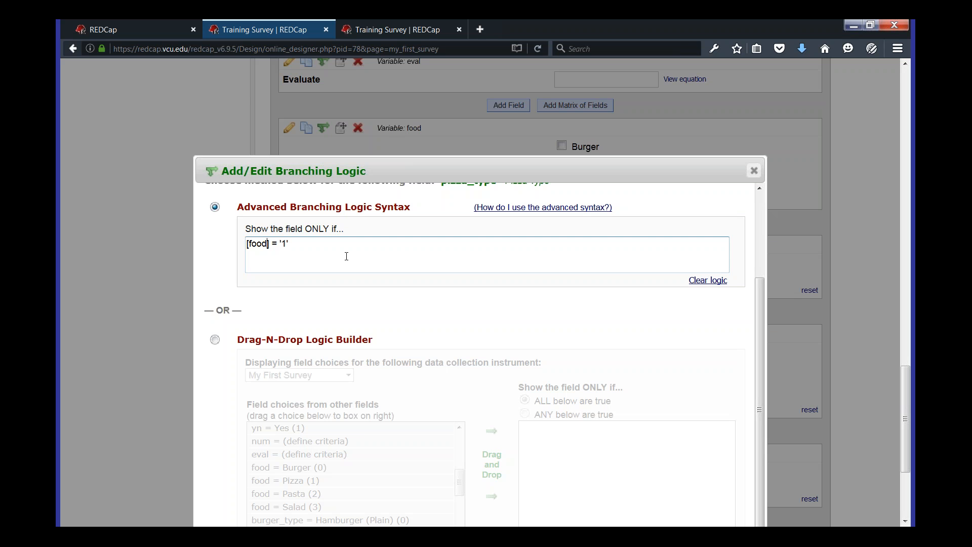
text((0))
key(BackSpace)
key(BackSpace)
text(1))
double_click(296, 244)
click(295, 244)
scroll(849, 349, down, 3)
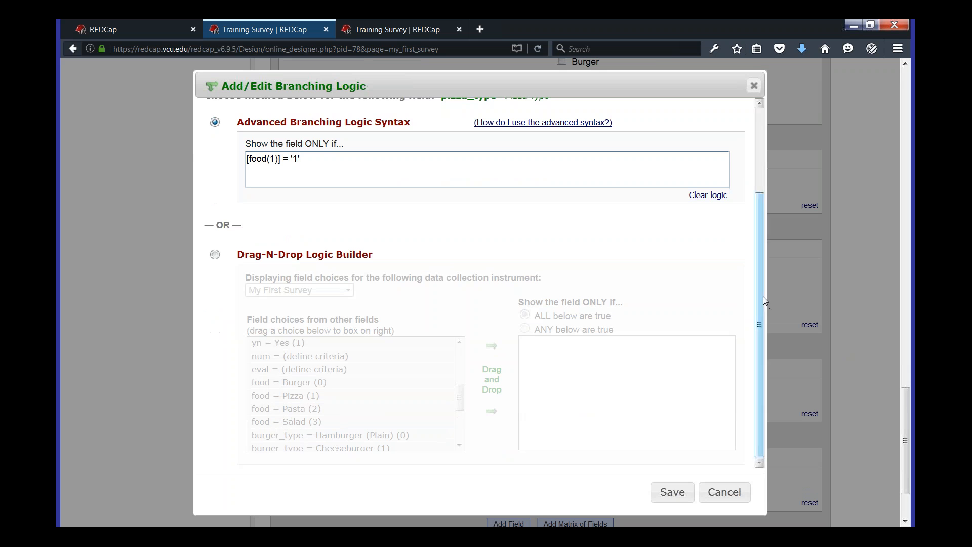
drag(764, 296, 761, 267)
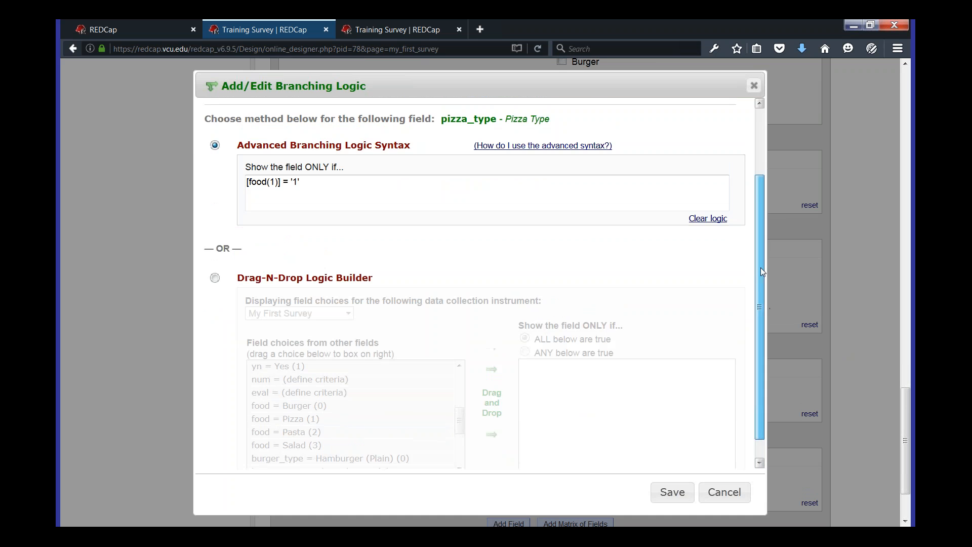
double_click(296, 198)
click(340, 247)
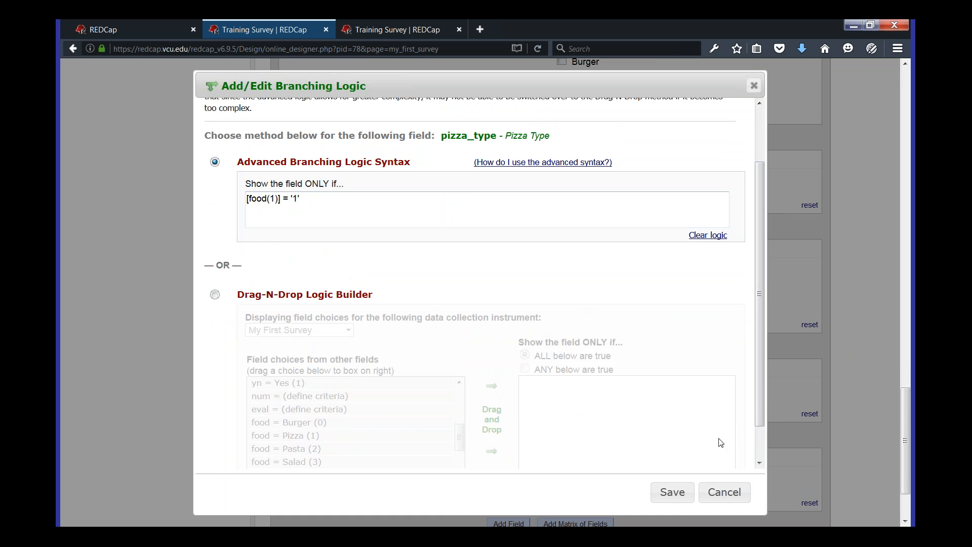
click(686, 494)
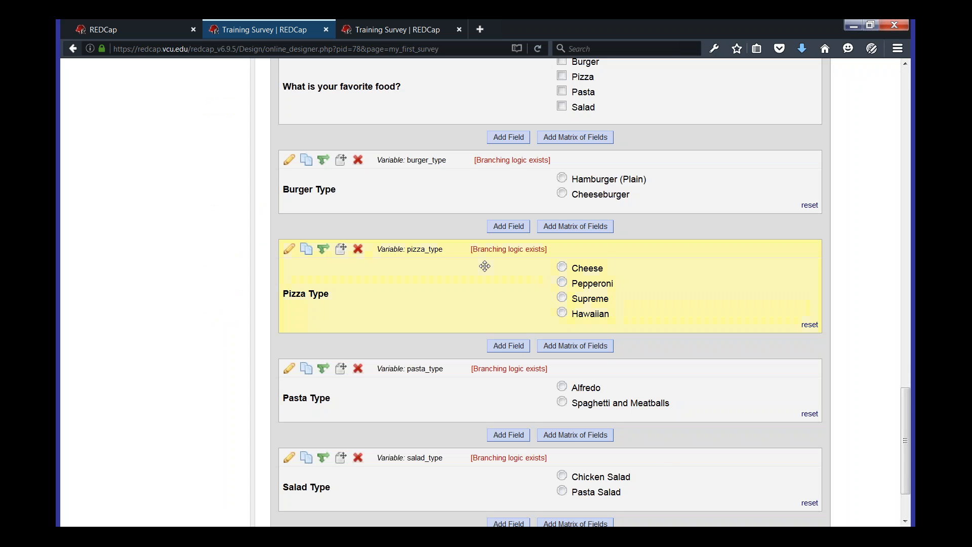
Step: Change the Pasta Type field's advanced branching logic to [food(2)] = '1' and save it
scroll(354, 282, down, 3)
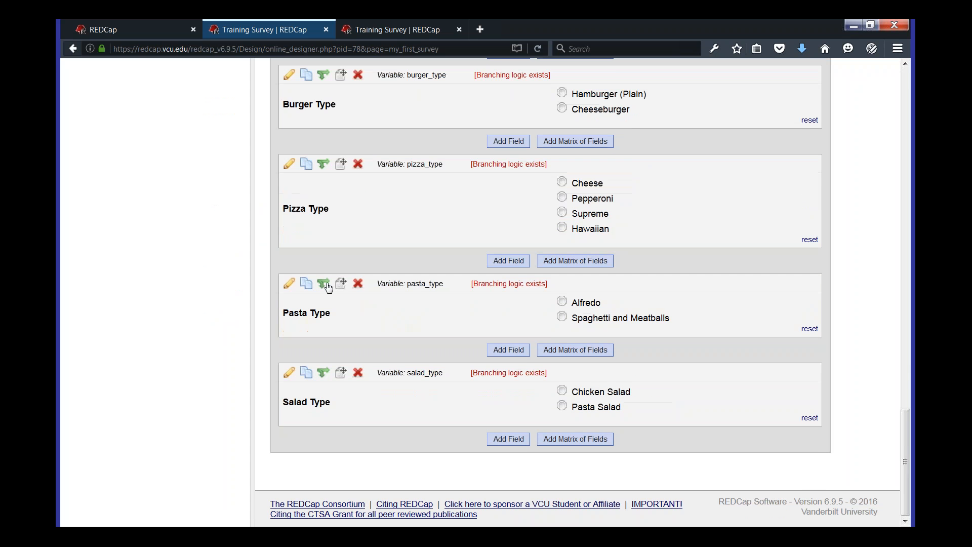
click(324, 284)
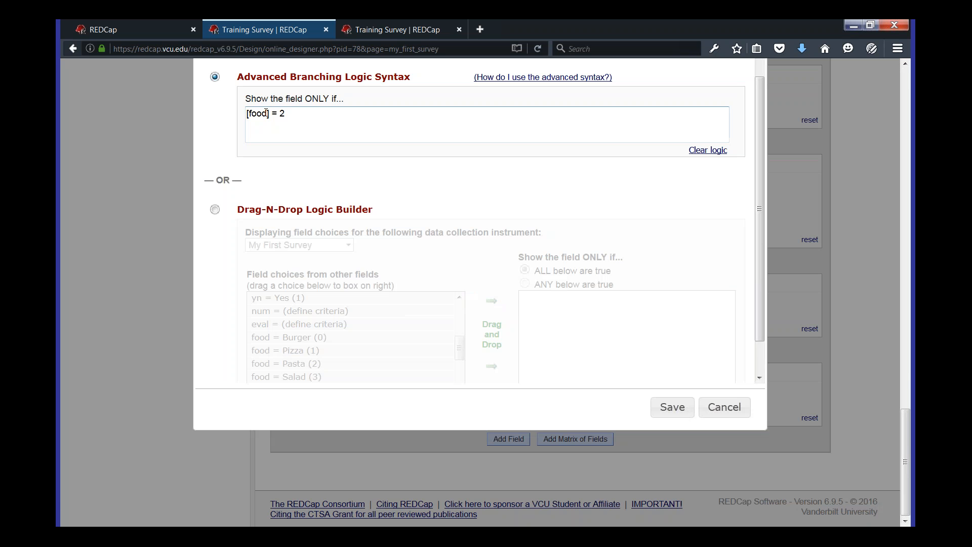
text((2))
key(BackSpace)
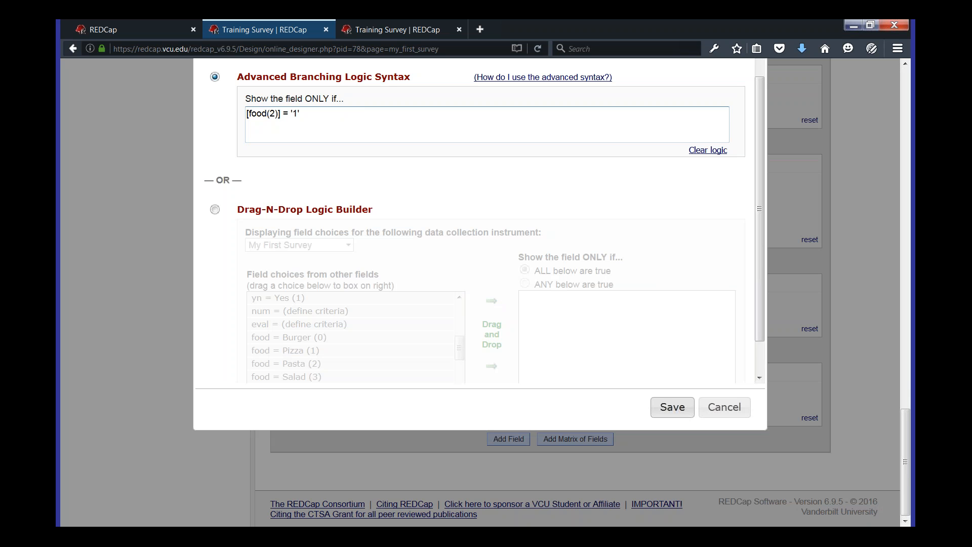
click(668, 406)
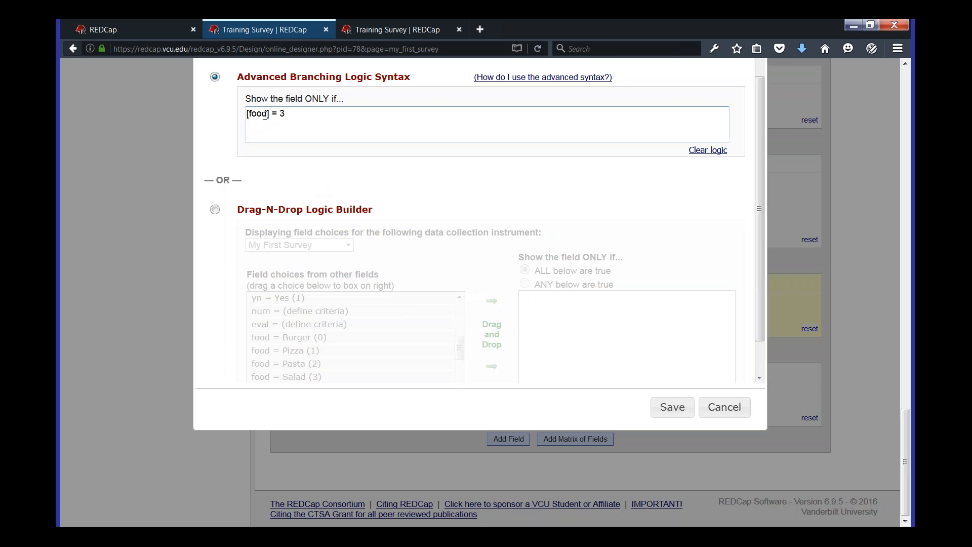
Step: Change the Salad Type field's advanced branching logic to test [food(3)] in the same way as the other food type fields and save it
click(265, 115)
text((3))
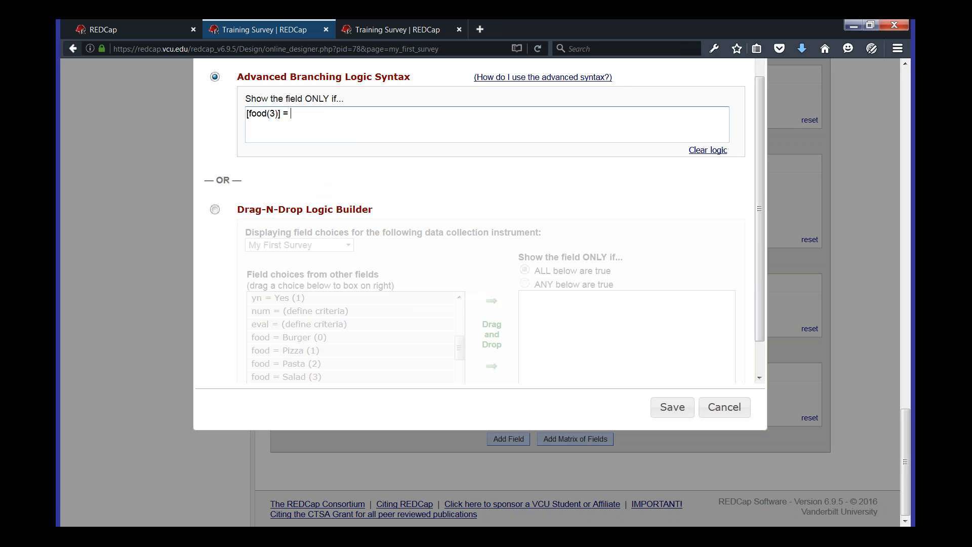
click(666, 411)
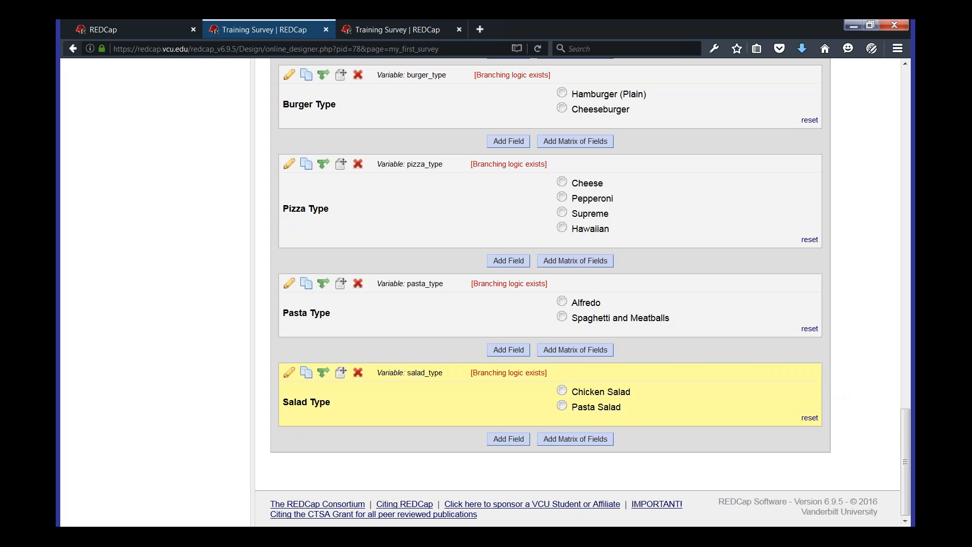
Step: Return to the My First Survey data entry form and reload it to apply the updated branching logic
click(391, 30)
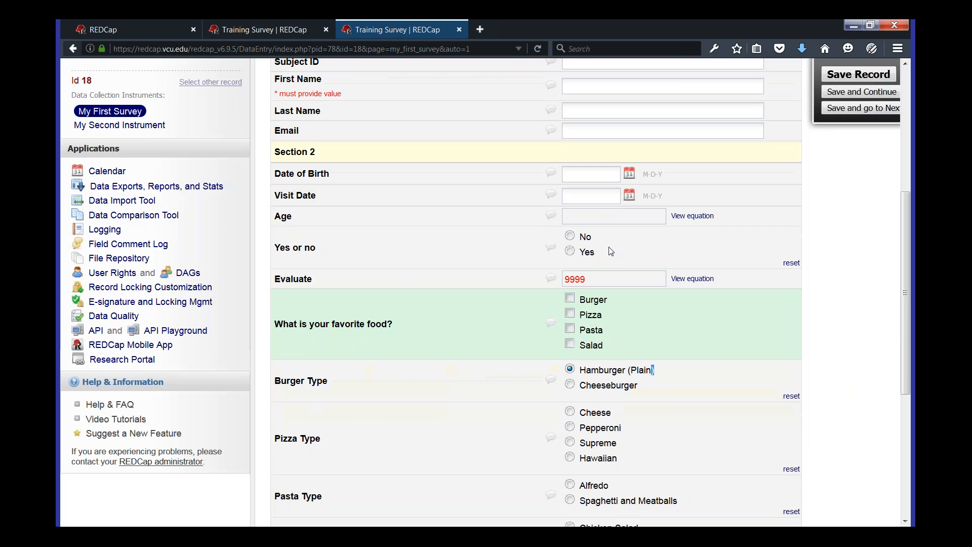
scroll(653, 453, up, 3)
scroll(397, 354, down, 3)
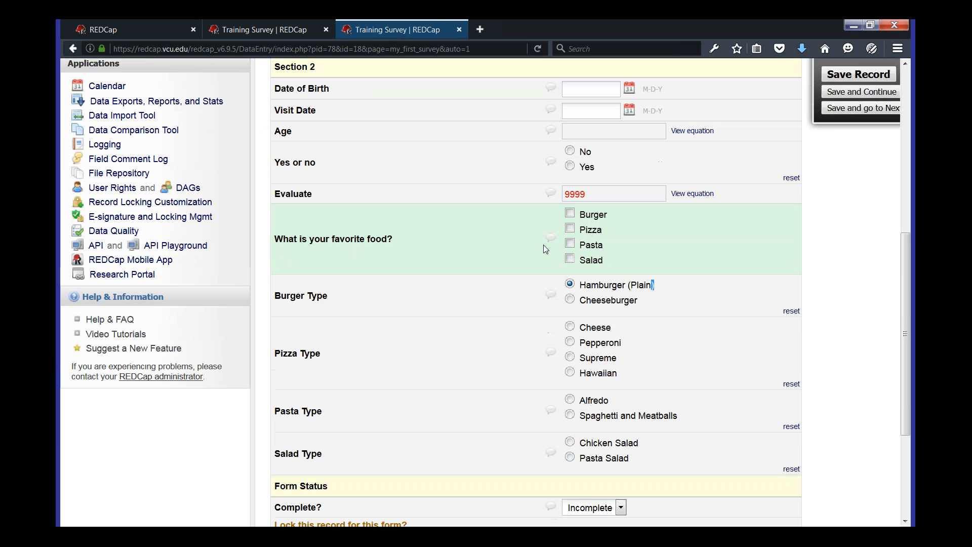
click(539, 51)
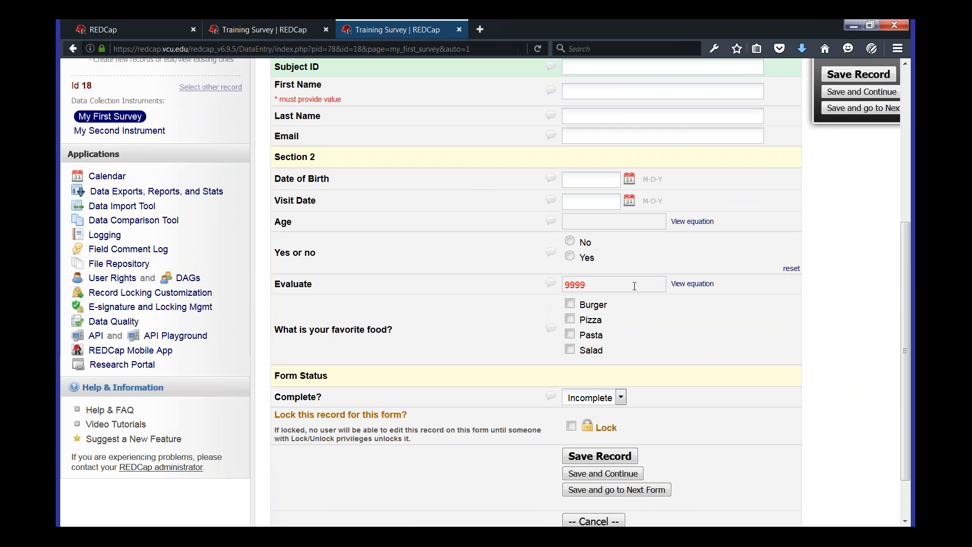
scroll(496, 282, up, 2)
scroll(503, 286, down, 3)
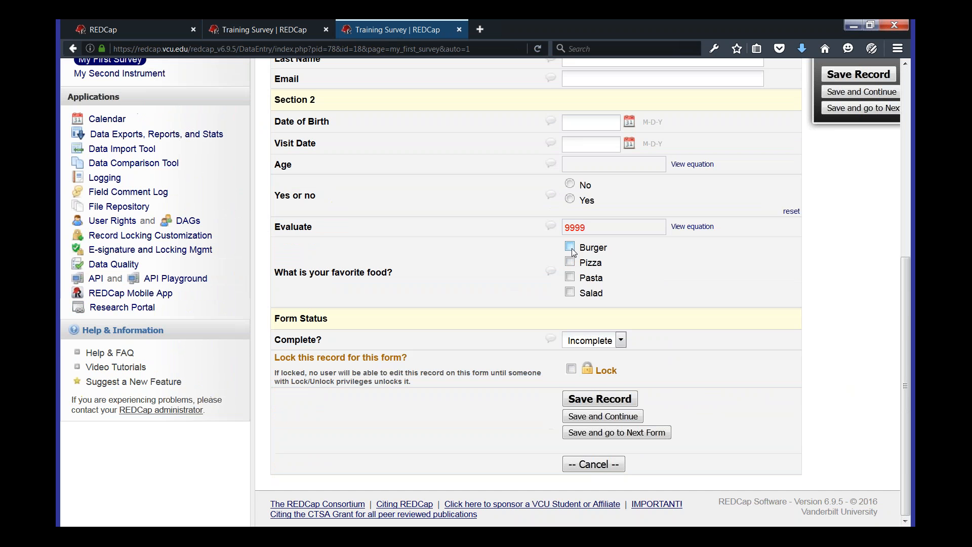
Step: Test the branching by ticking Burger, Pizza, Pasta and Salad as favorite foods
click(570, 248)
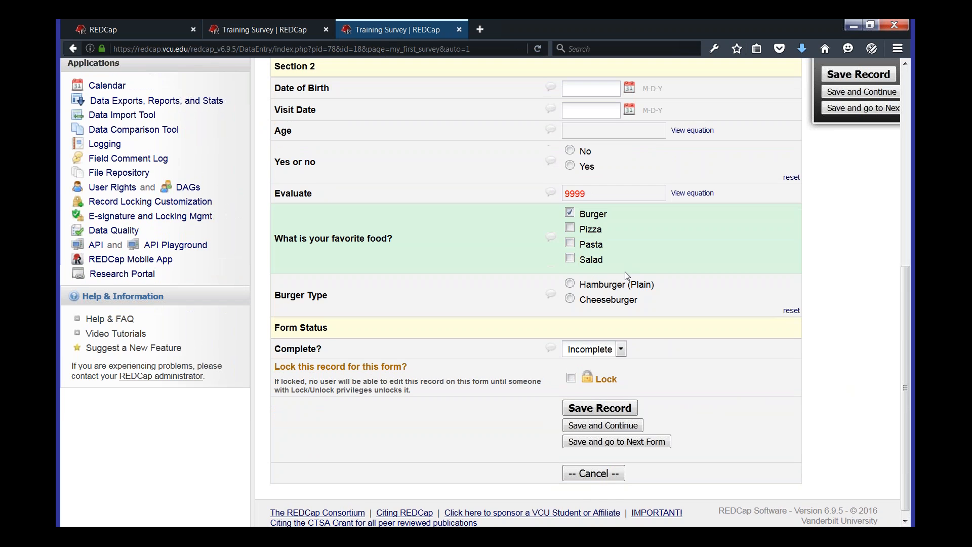
click(570, 219)
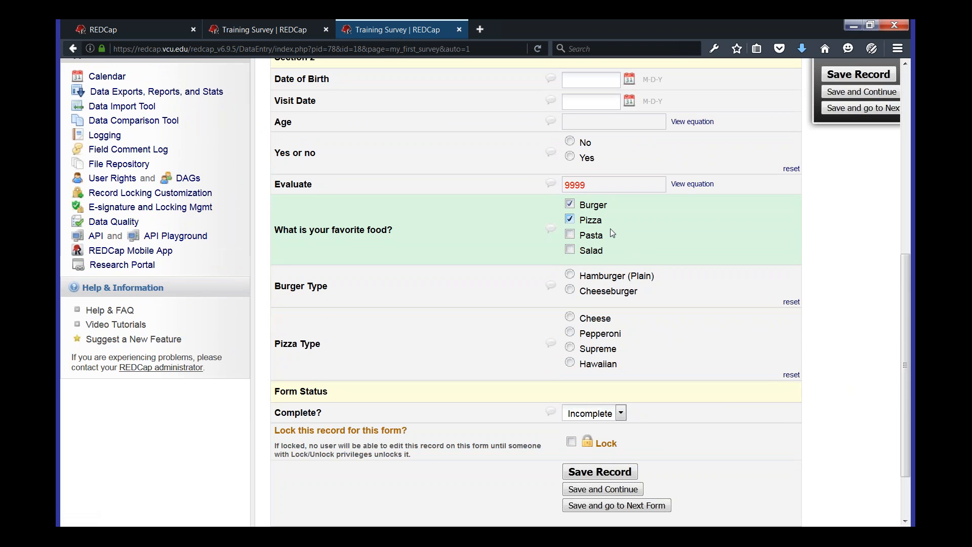
click(570, 235)
scroll(599, 309, down, 3)
click(570, 165)
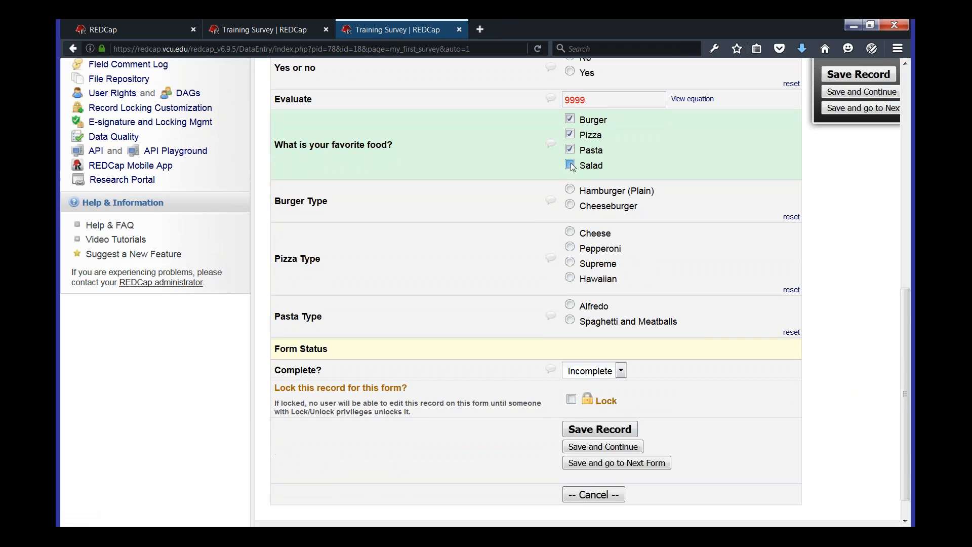
Step: Choose Hamburger (Plain), Cheese, Spaghetti and Meatballs, and Pasta Salad in the four food type fields
click(570, 190)
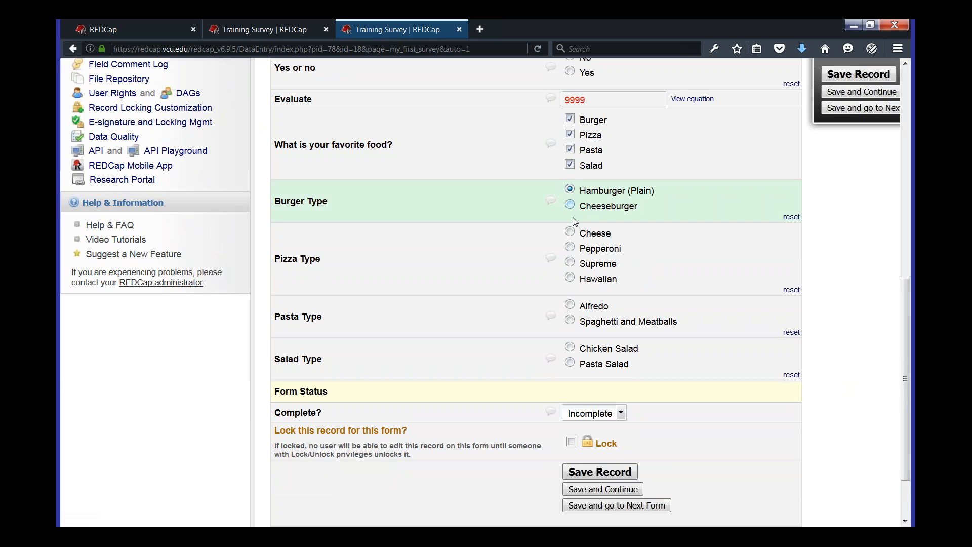
click(570, 233)
click(570, 320)
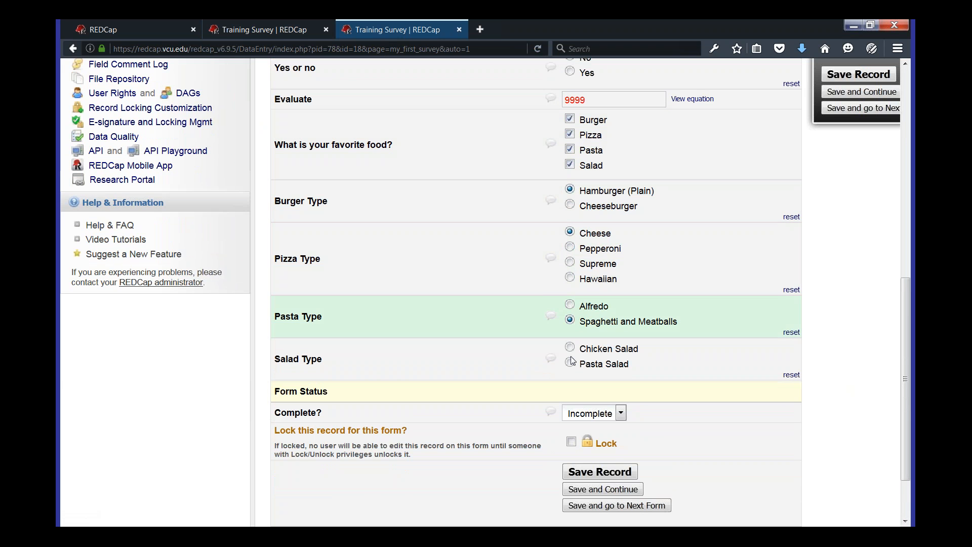
click(571, 363)
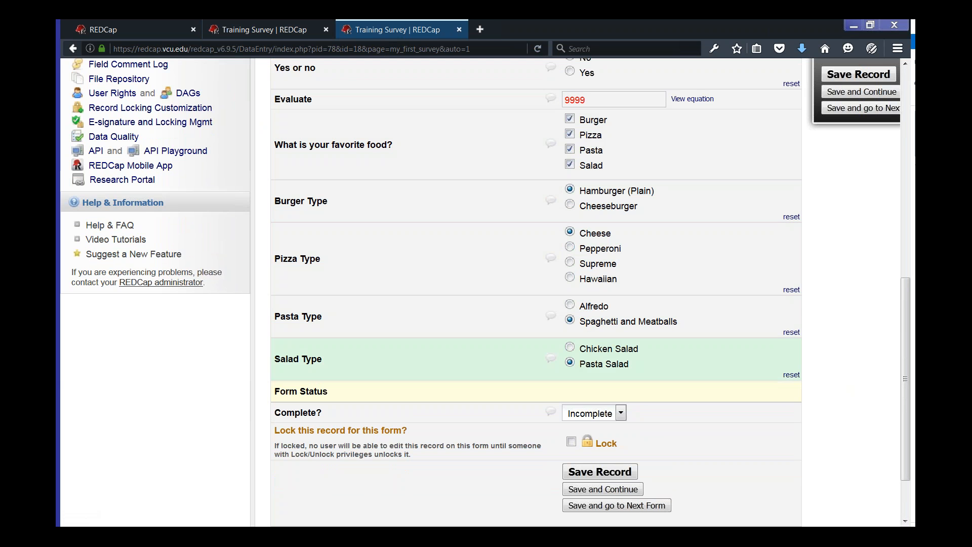
Step: Untick Burger as a favorite food and agree to hide the Burger Type field and erase its value
click(817, 303)
scroll(821, 303, up, 3)
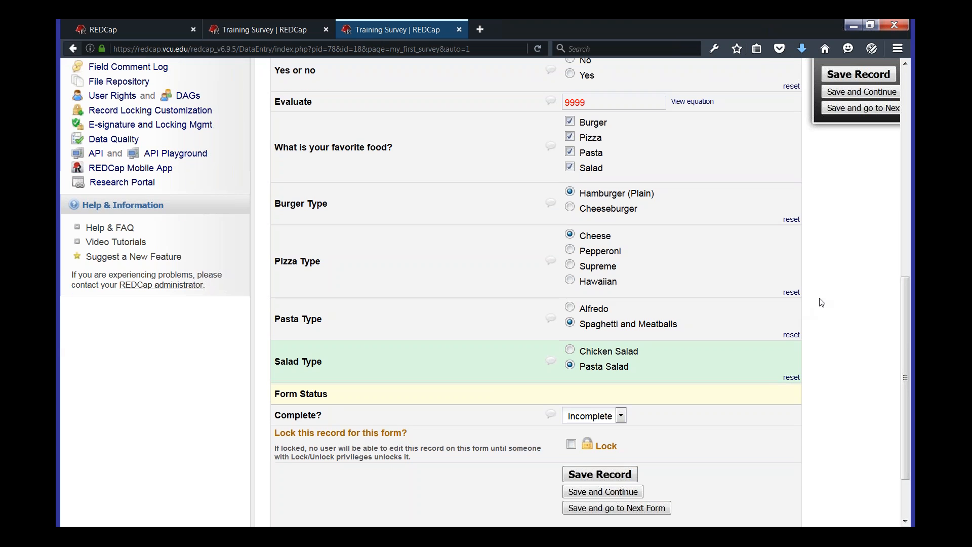
click(570, 288)
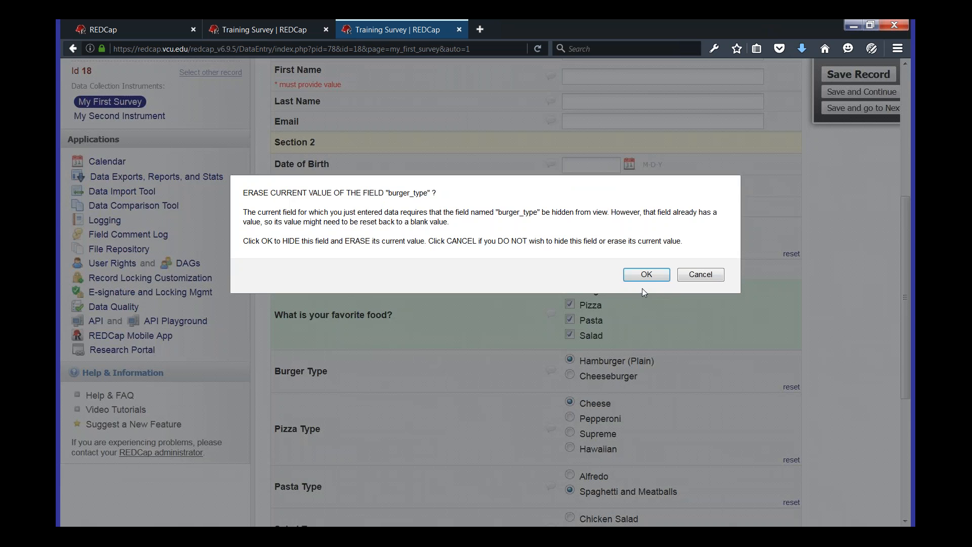
click(667, 278)
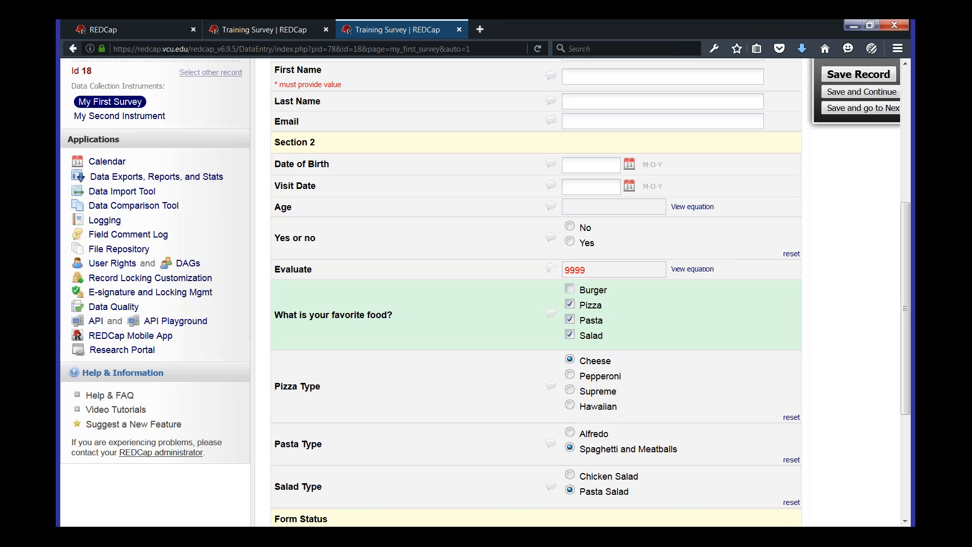
Step: Reset the Pizza Type, Pasta Type and Salad Type answers, and untick Pizza and Pasta as favorite foods
click(792, 417)
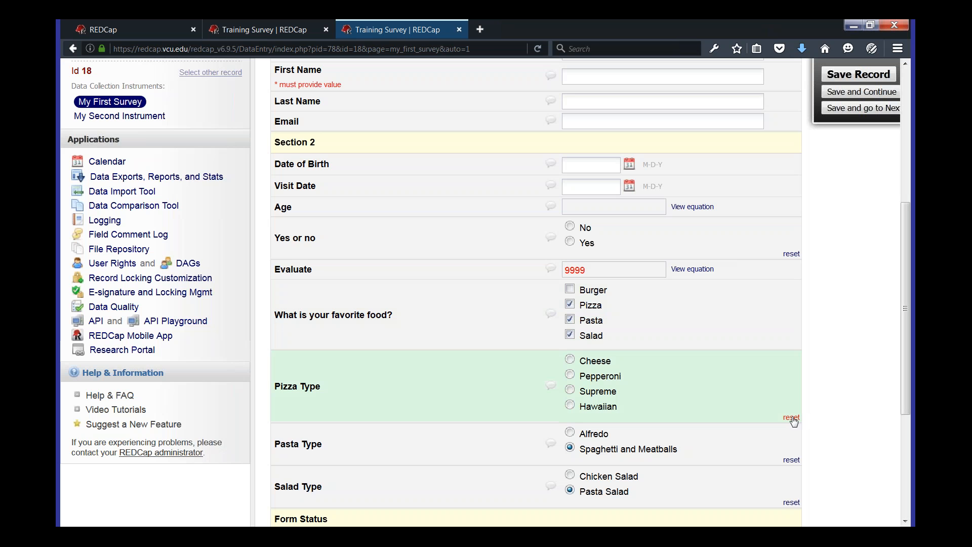
click(792, 459)
click(792, 502)
scroll(793, 502, down, 1)
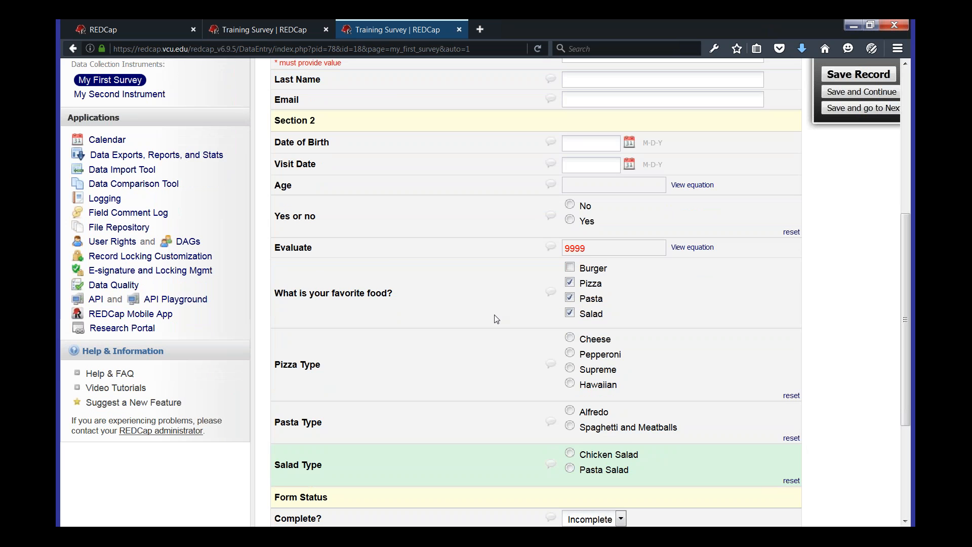
click(570, 282)
click(570, 299)
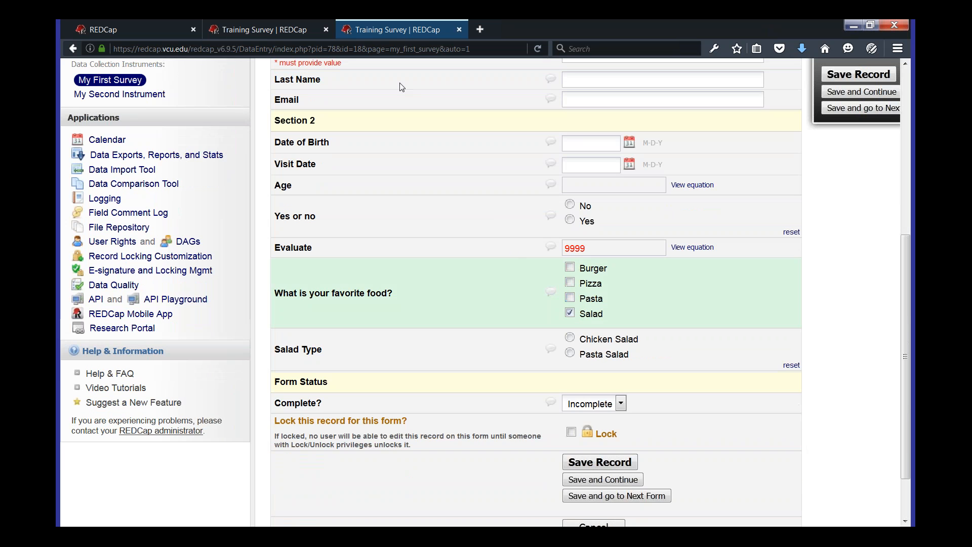
Step: Untick Salad as a favorite food and go back to the My First Survey designer to review the food type fields
click(570, 313)
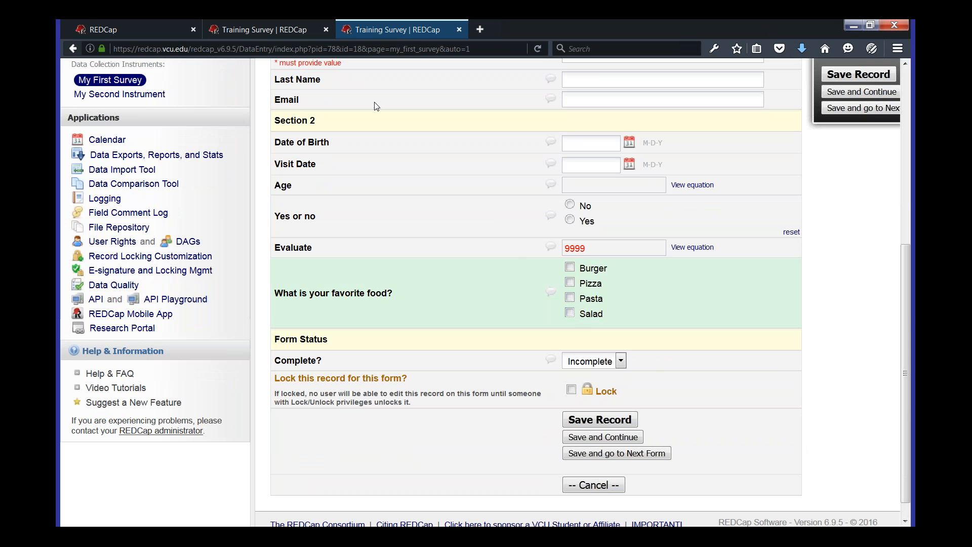
click(299, 32)
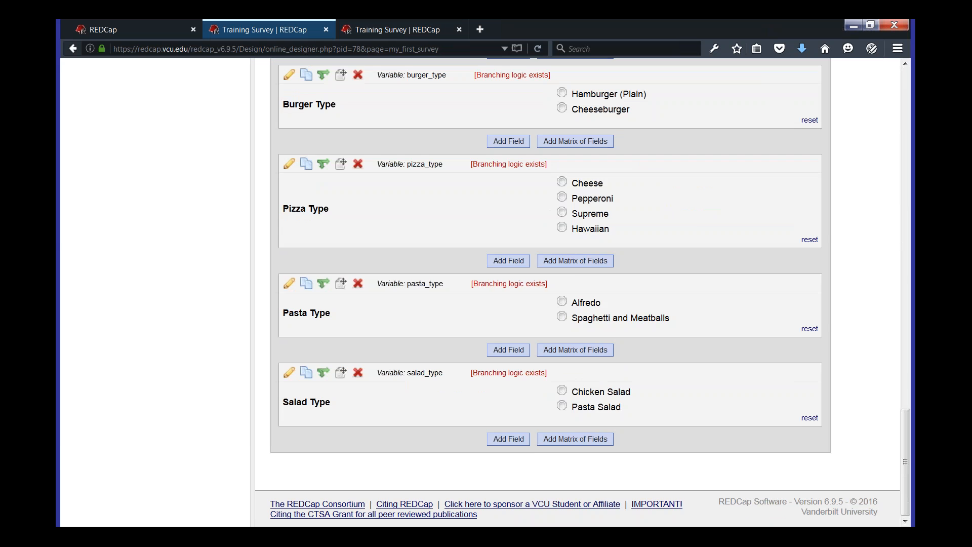
scroll(525, 216, up, 5)
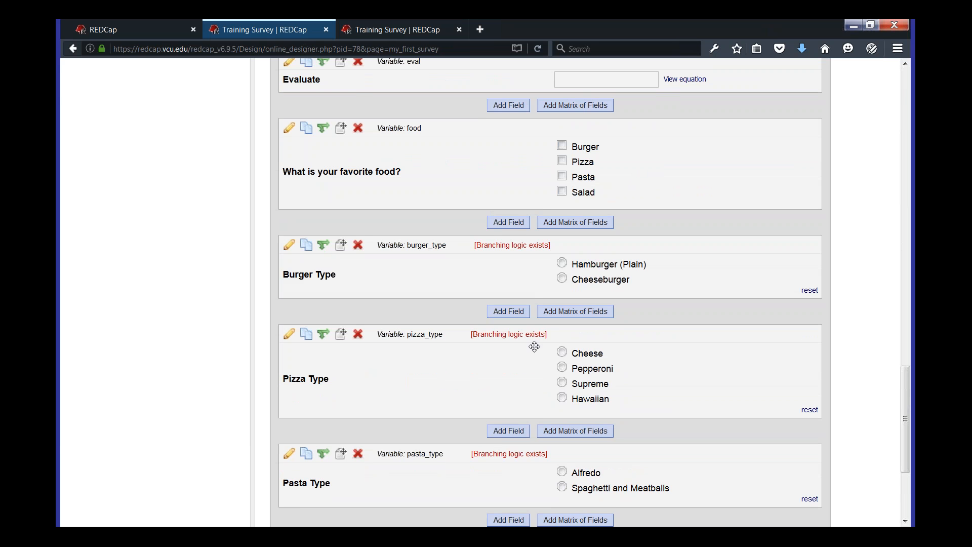
scroll(608, 375, down, 3)
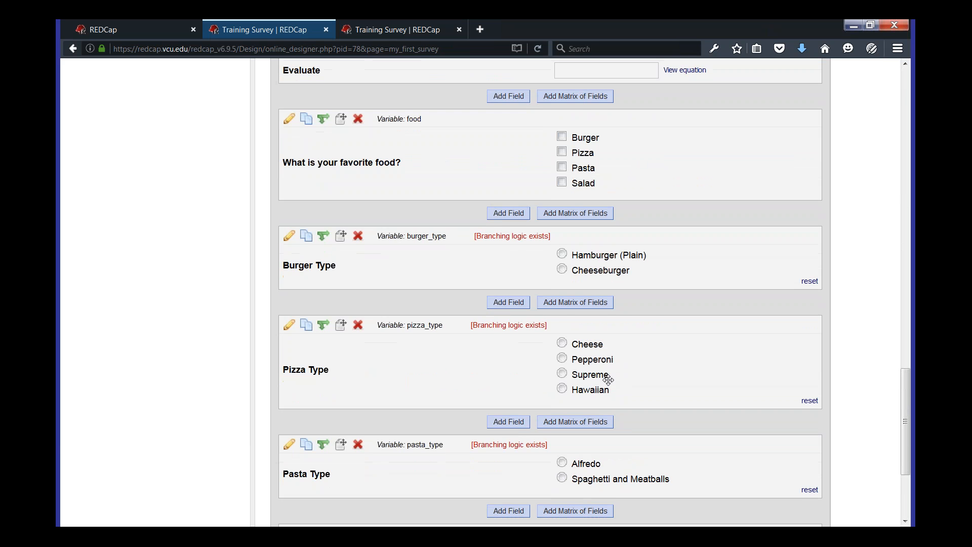
scroll(608, 380, down, 3)
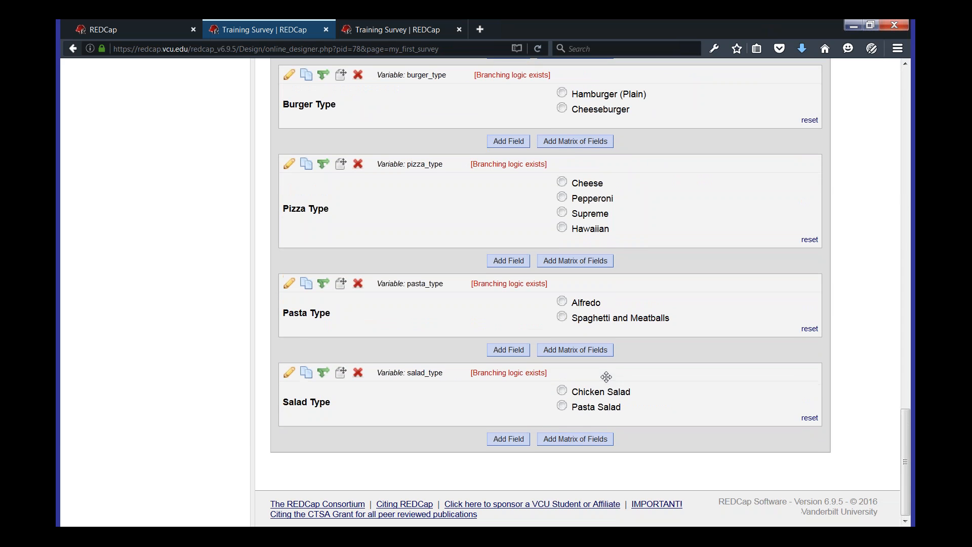
scroll(608, 377, up, 6)
scroll(609, 377, down, 3)
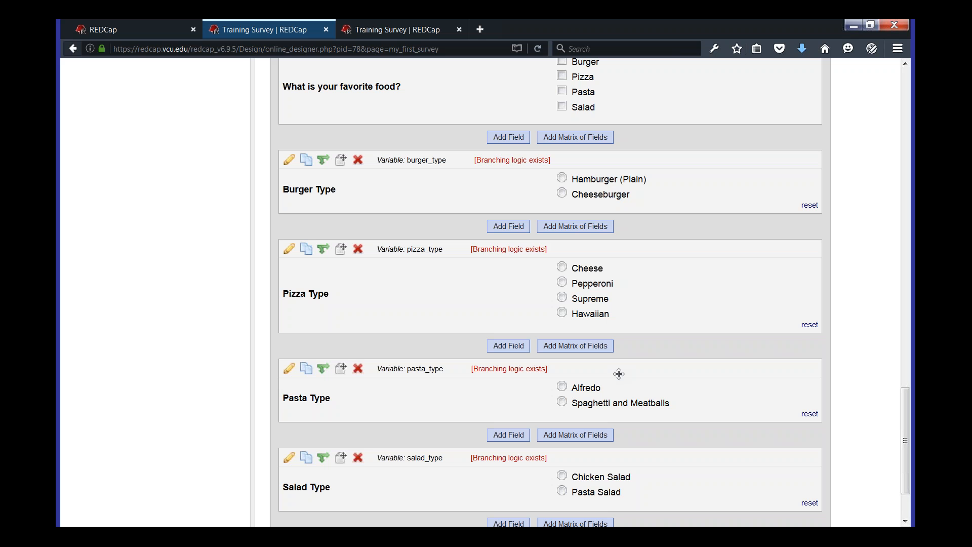
scroll(619, 374, down, 3)
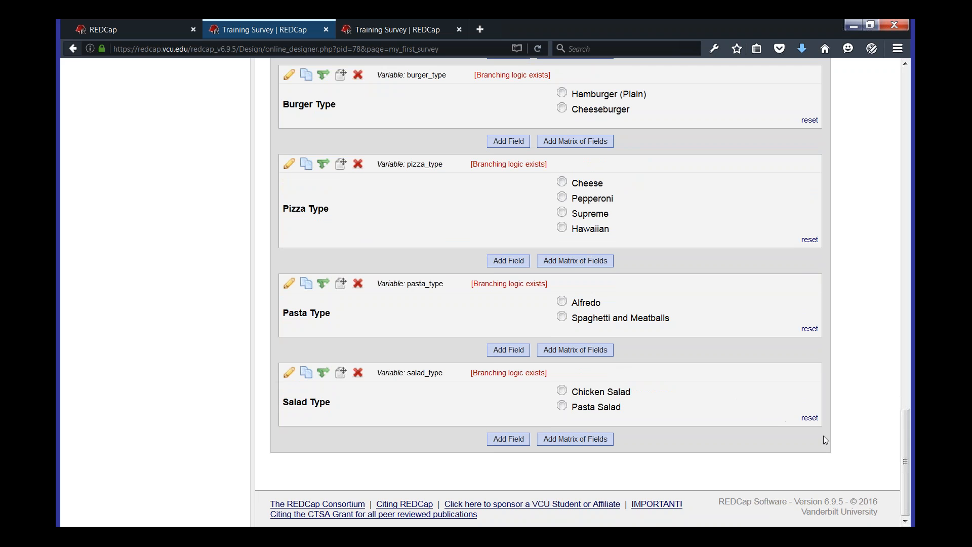
Step: Return to the list of instruments to look it over and reopen My First Survey
drag(901, 427, 883, 96)
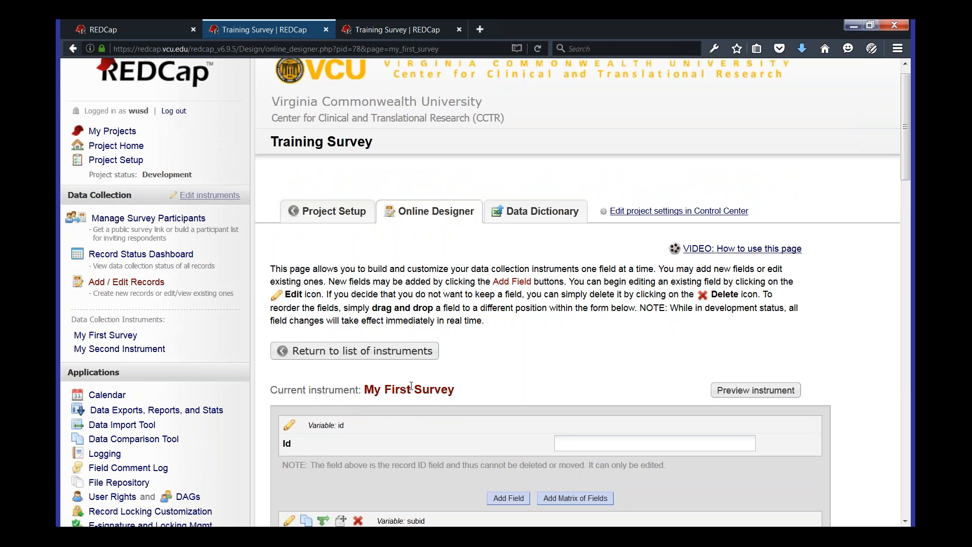
scroll(411, 386, down, 3)
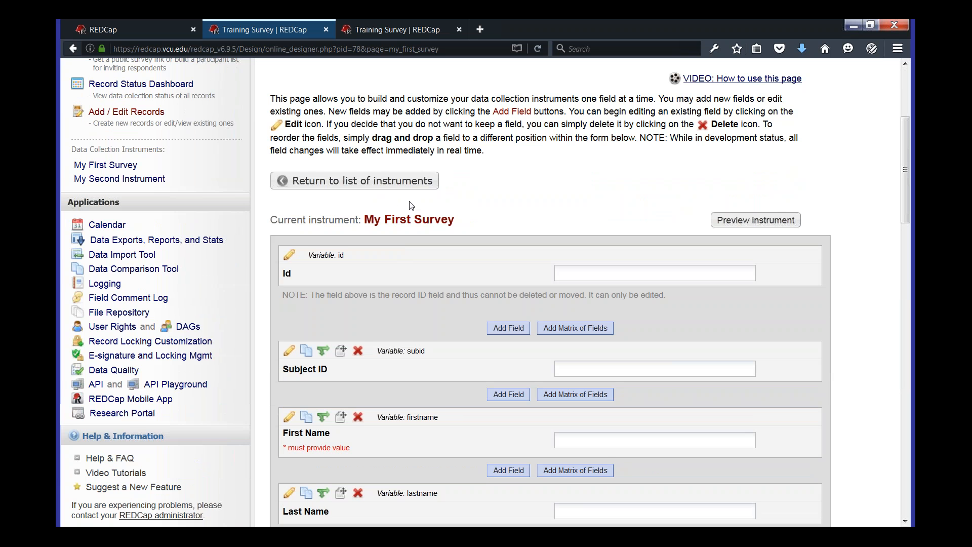
scroll(406, 213, up, 2)
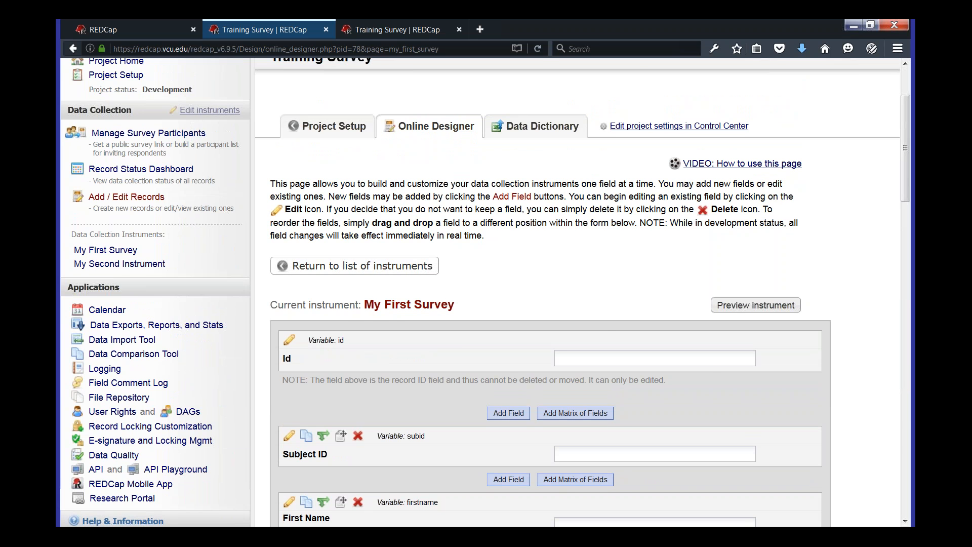
click(390, 267)
scroll(391, 271, down, 2)
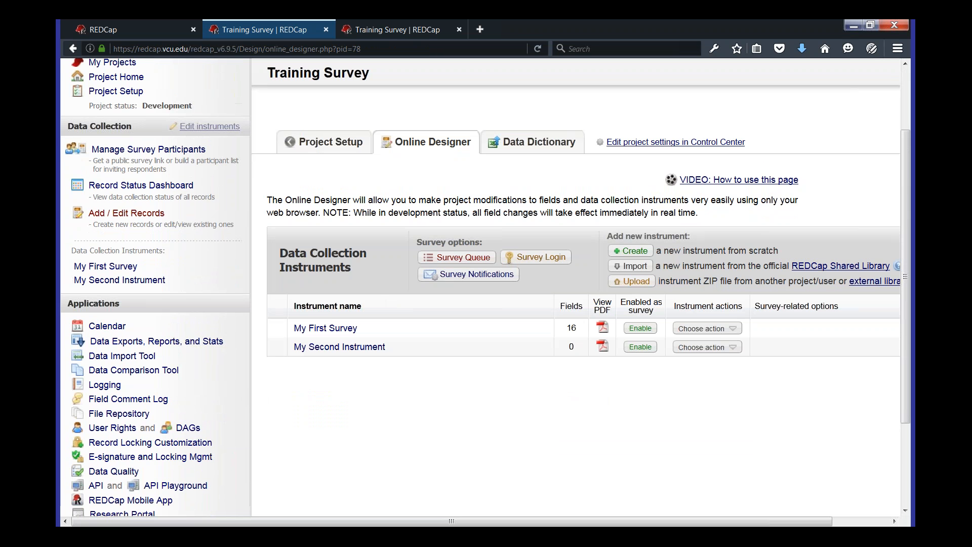
scroll(395, 244, down, 3)
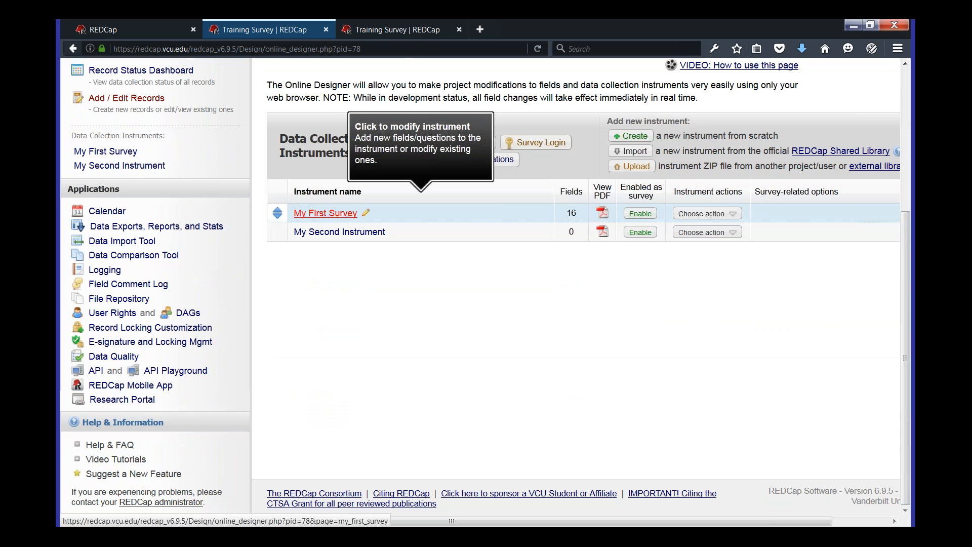
click(349, 217)
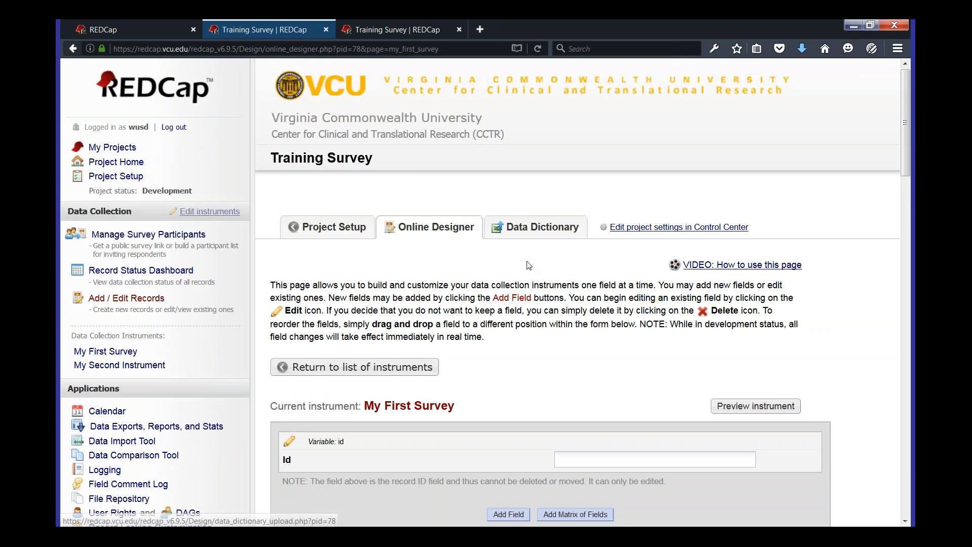
Step: Start a new Multiple Choice - Radio Buttons (Single Answer) field below Salad Type
scroll(348, 218, down, 5)
scroll(576, 260, down, 20)
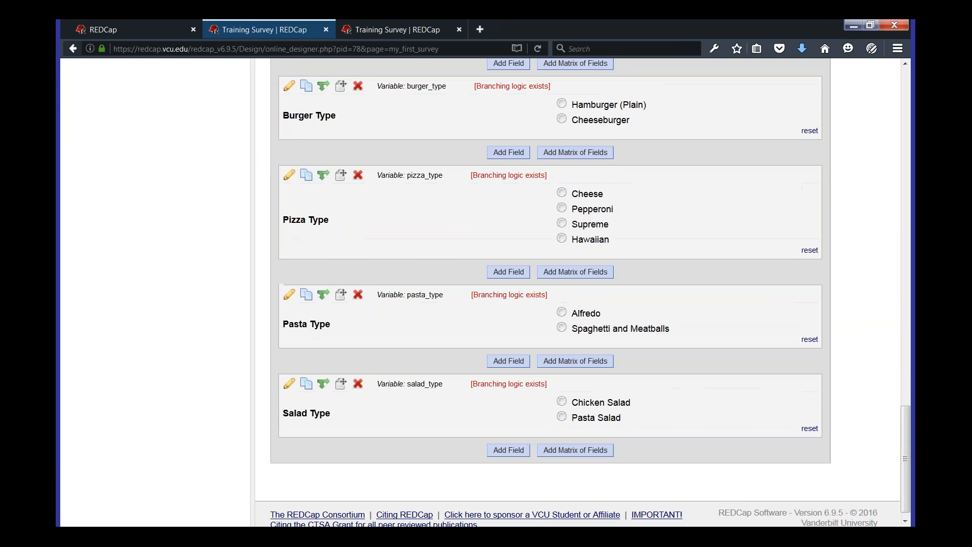
scroll(182, 332, up, 8)
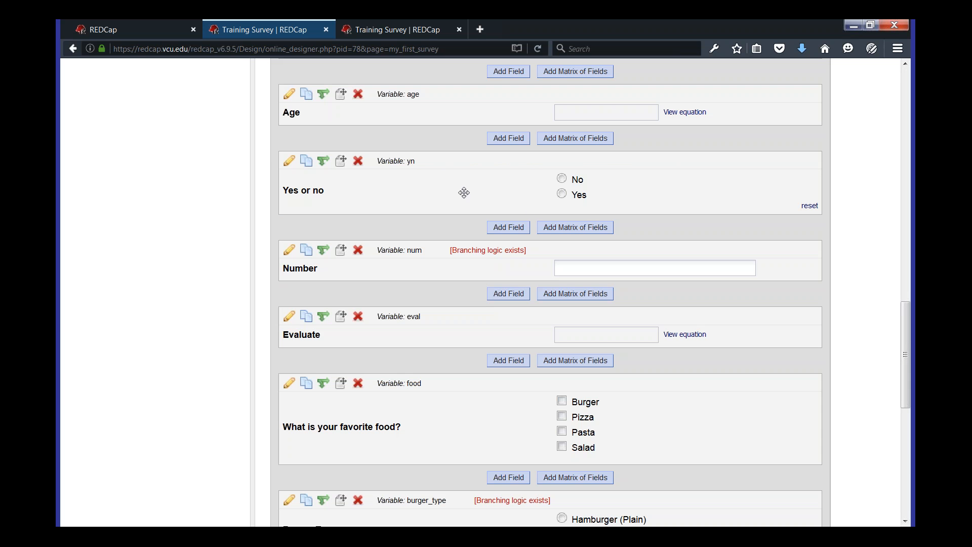
scroll(660, 341, down, 10)
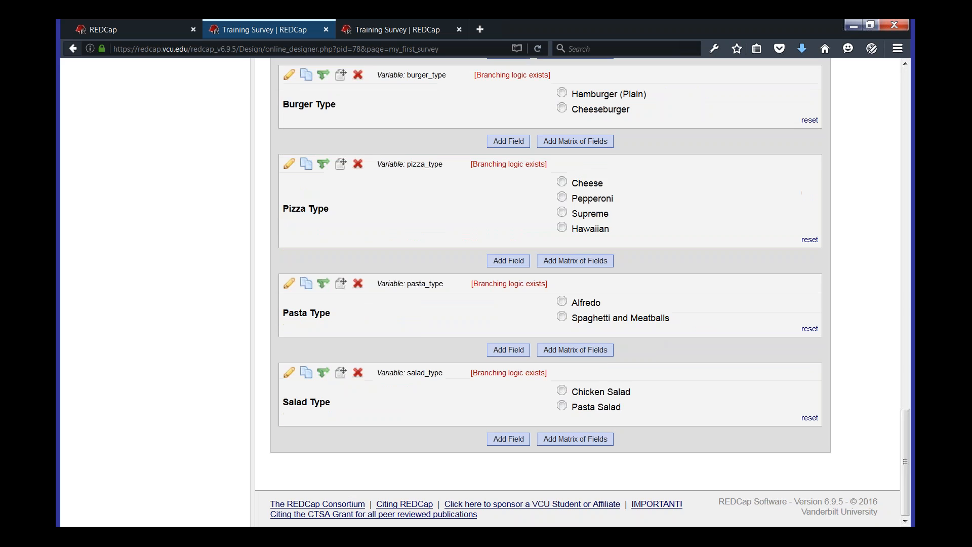
click(508, 439)
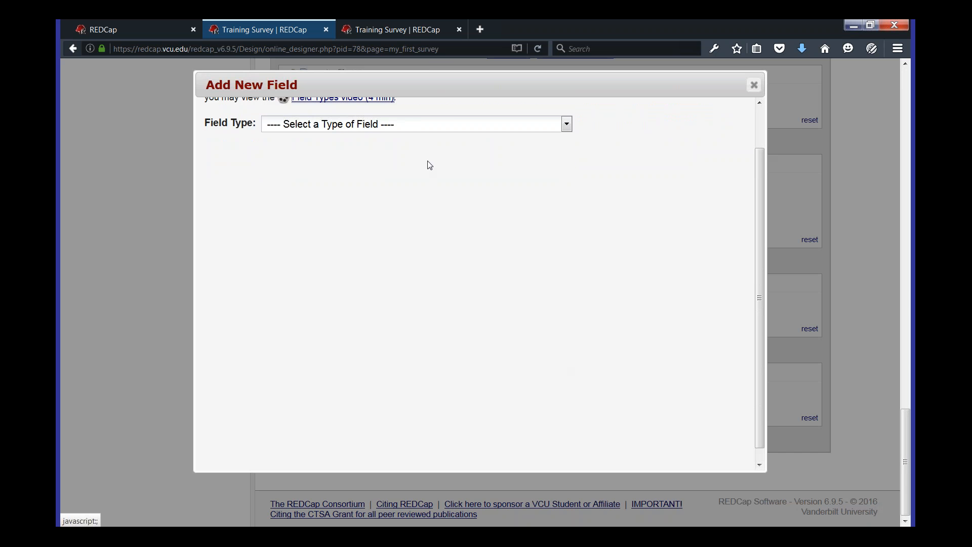
click(421, 168)
click(384, 259)
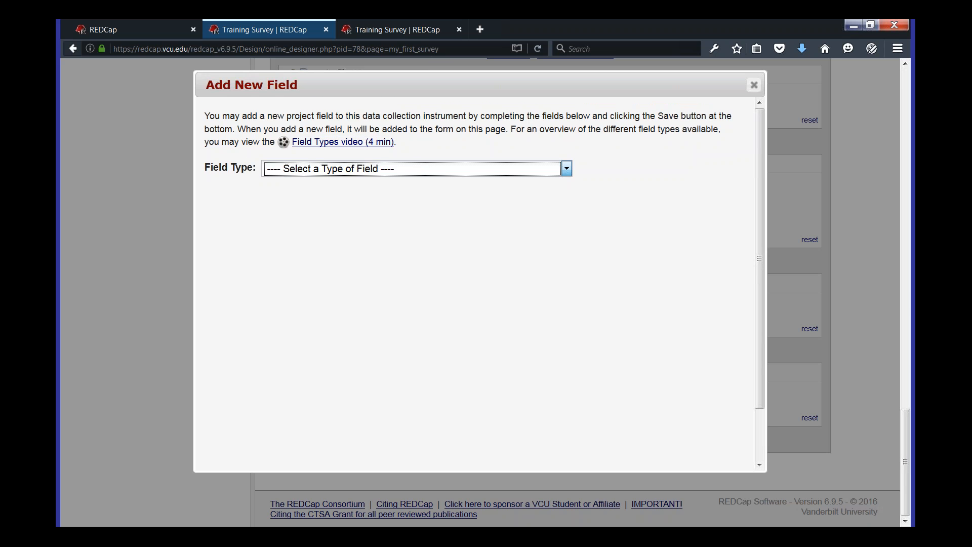
click(432, 252)
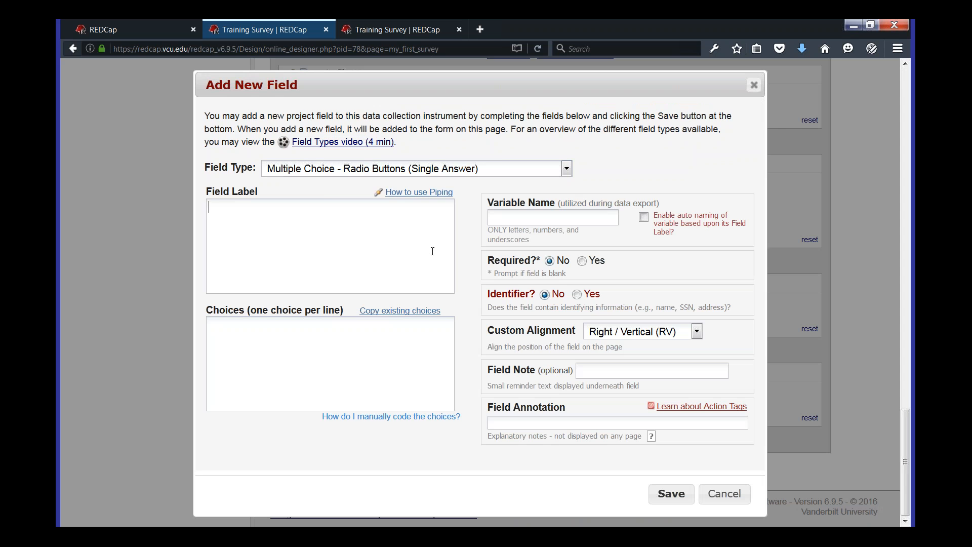
Step: Label the new field "Will this show up in the next instrument" and name its variable next
text(W)
key(BackSpace)
text(Will this show up in the next)
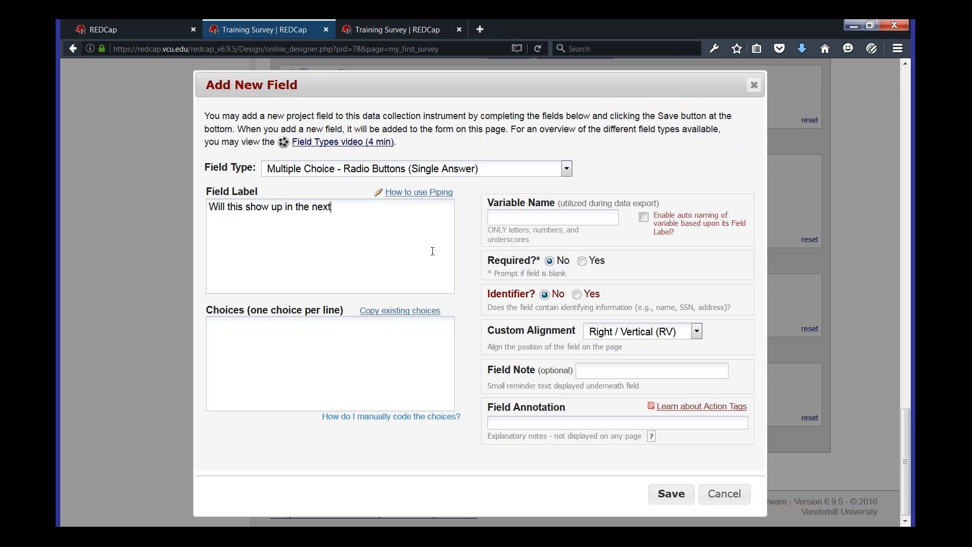
text( inust)
key(BackSpace)
key(BackSpace)
key(BackSpace)
text(strument)
key(BackSpace)
key(BackSpace)
key(BackSpace)
key(BackSpace)
key(BackSpace)
text(ument)
click(520, 218)
text(next)
Step: Define the choices 0 as No and 1 as Yes, and save the field
click(299, 361)
text(0,0)
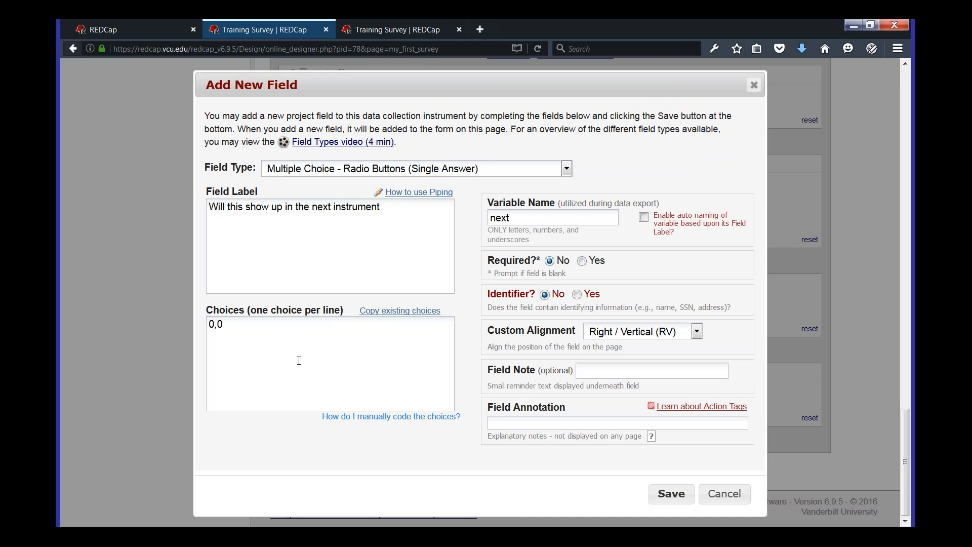
key(BackSpace)
text(No)
key(Return)
text(1, Yes)
click(671, 494)
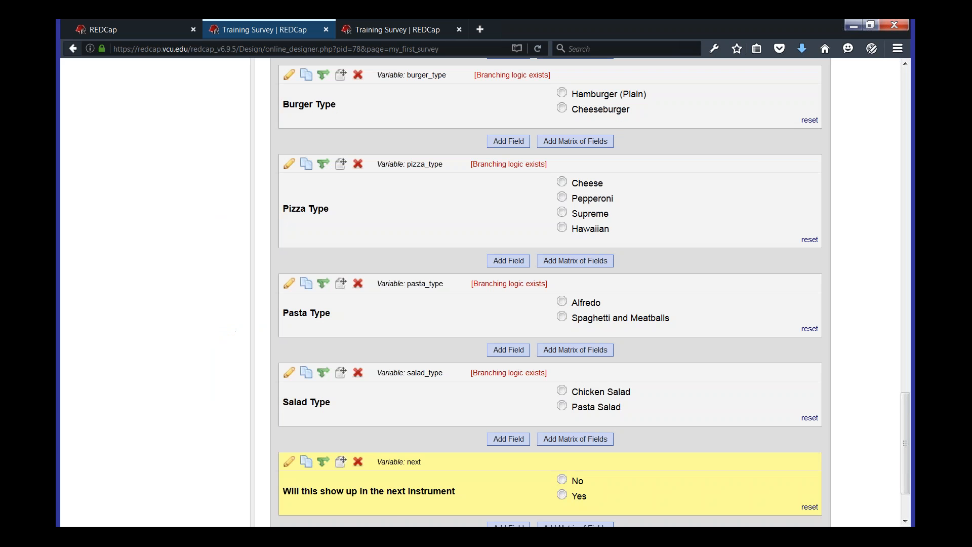
Step: Return to the list of instruments and open My Second Instrument for editing
scroll(676, 393, down, 2)
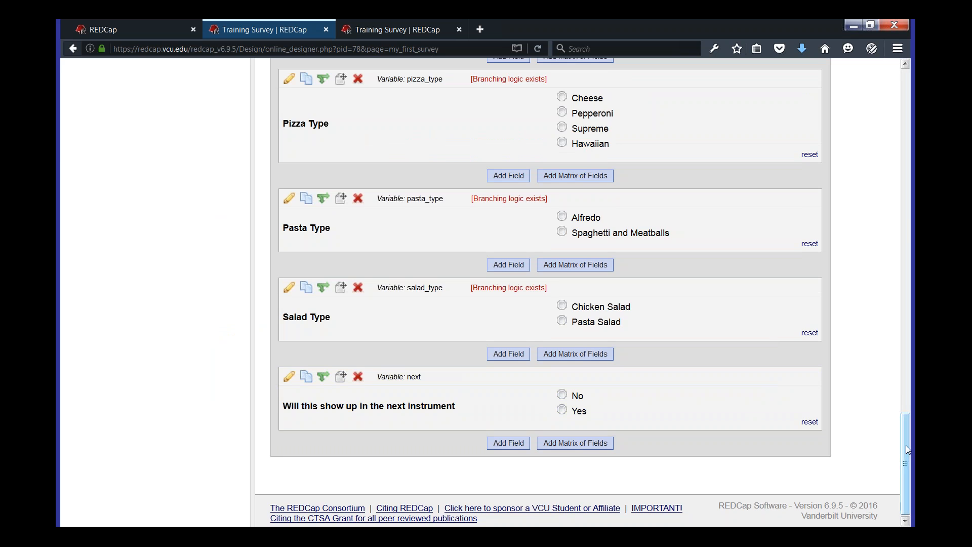
drag(907, 445, 890, 116)
click(404, 308)
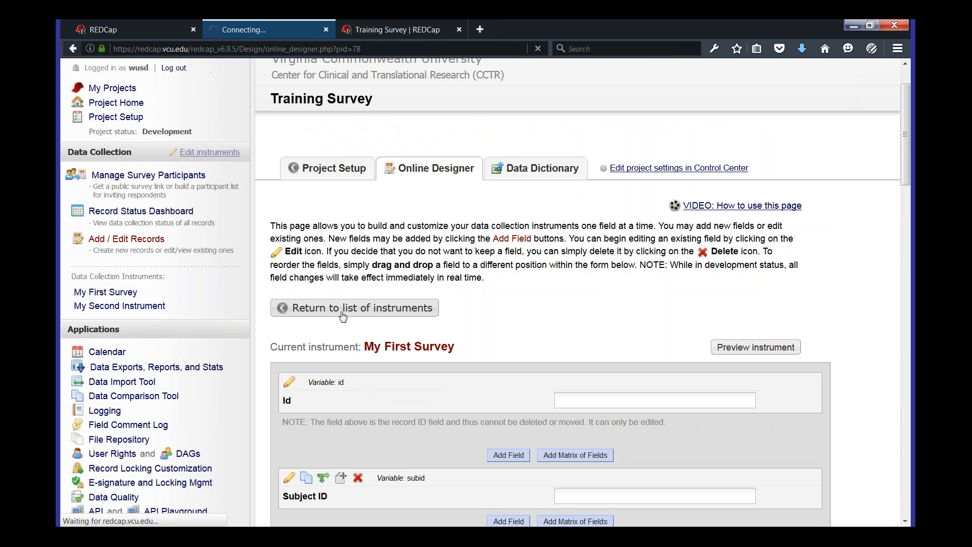
scroll(403, 309, down, 3)
click(364, 355)
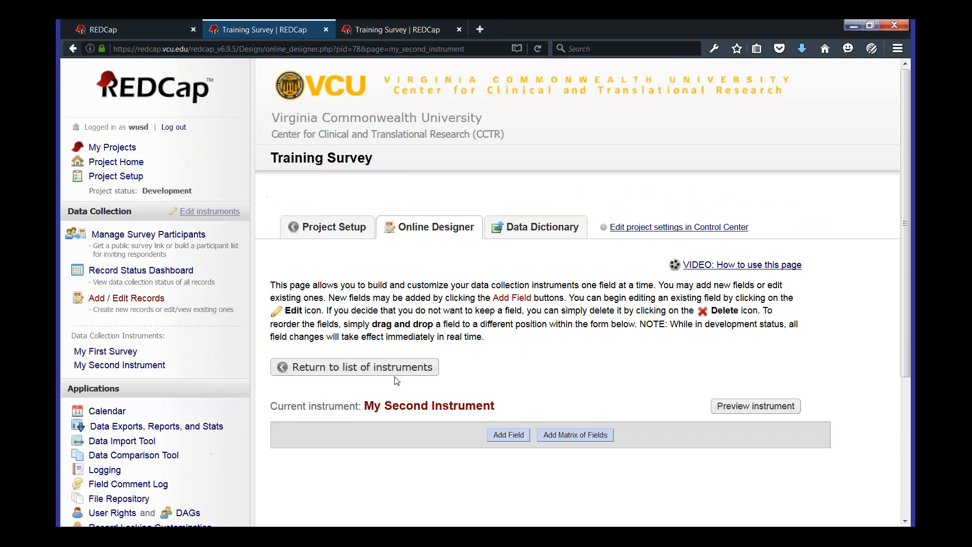
Step: Start a new Text Box (Short Text) field in My Second Instrument
scroll(397, 380, down, 3)
click(510, 264)
click(338, 168)
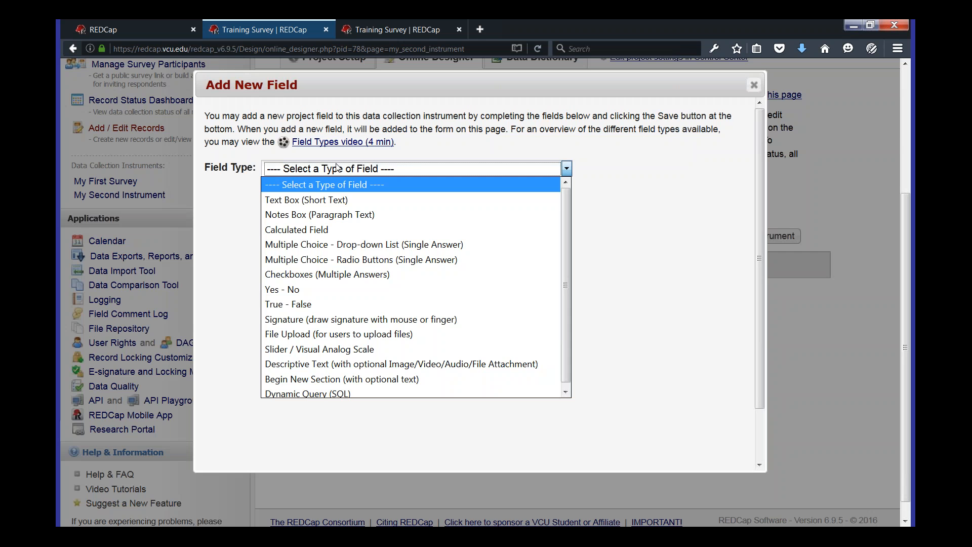
click(338, 196)
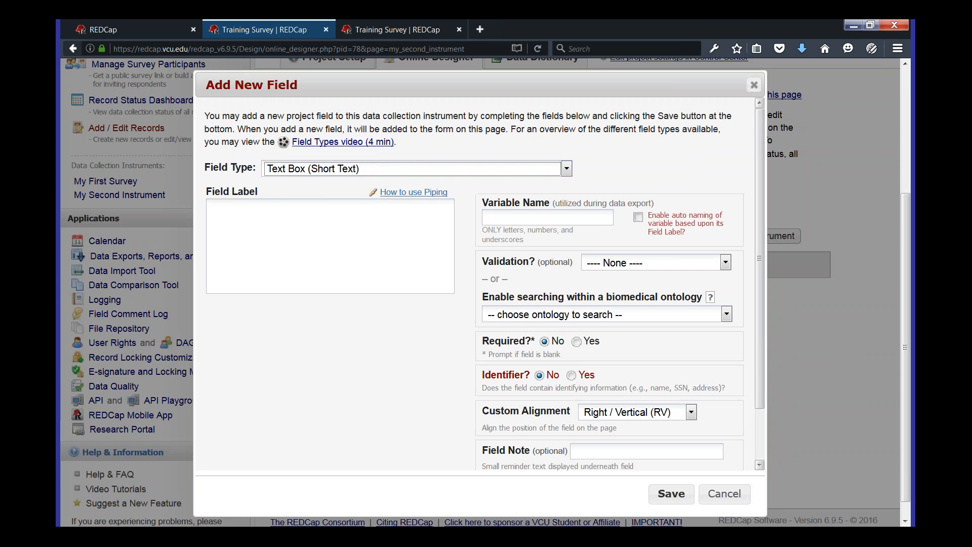
click(724, 494)
click(507, 267)
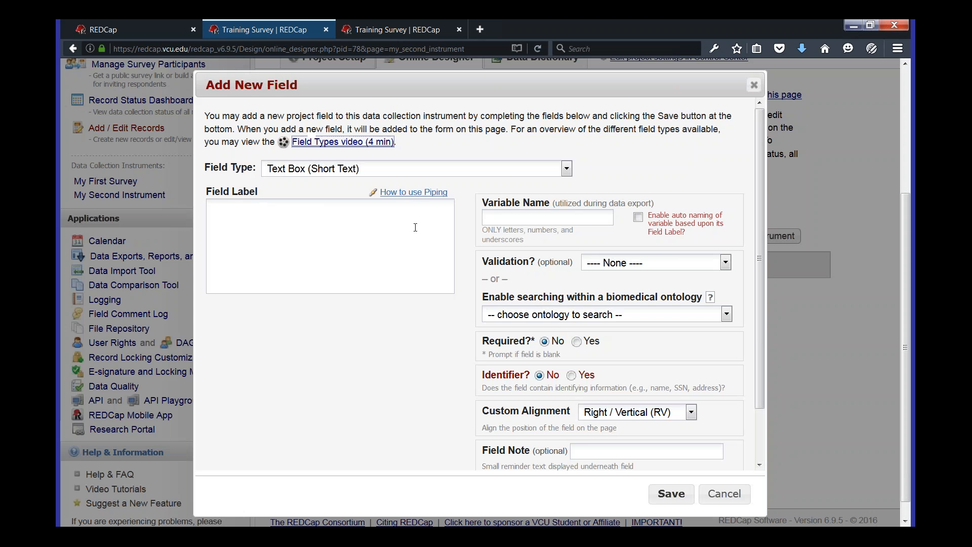
Step: Label the field "Only shows if 'Yes' is selected", name its variable yes, and save it
click(366, 226)
text(Only shows i)
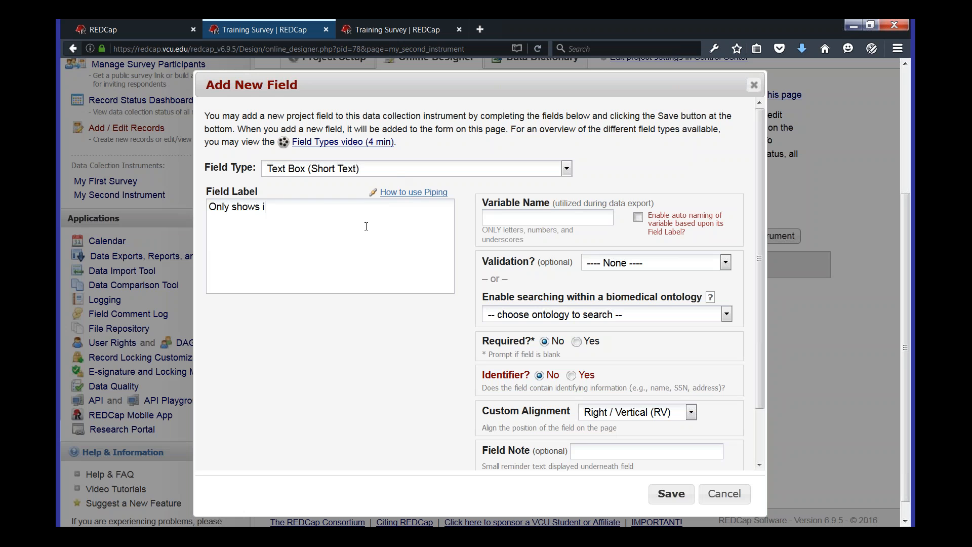
text(f 'Yes is selected)
text(')
text(yes)
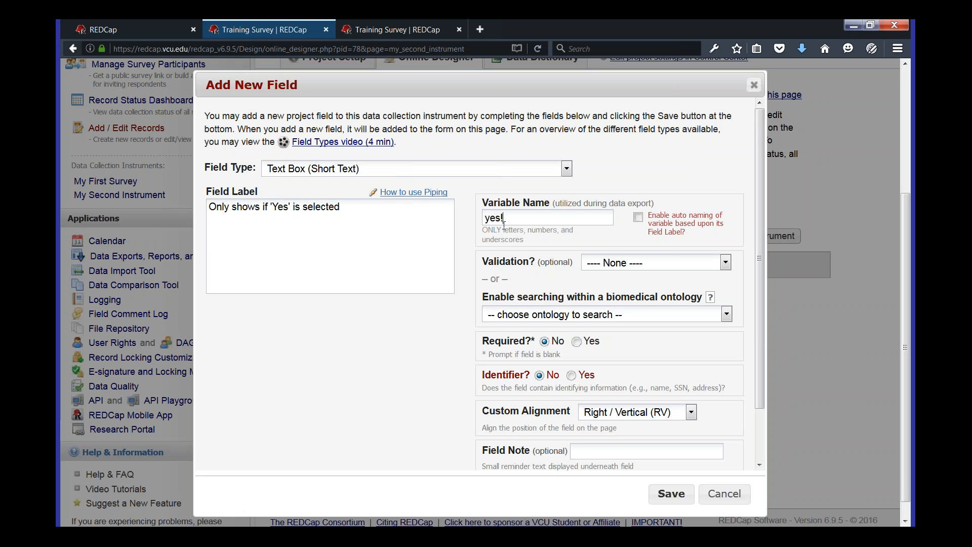
click(680, 496)
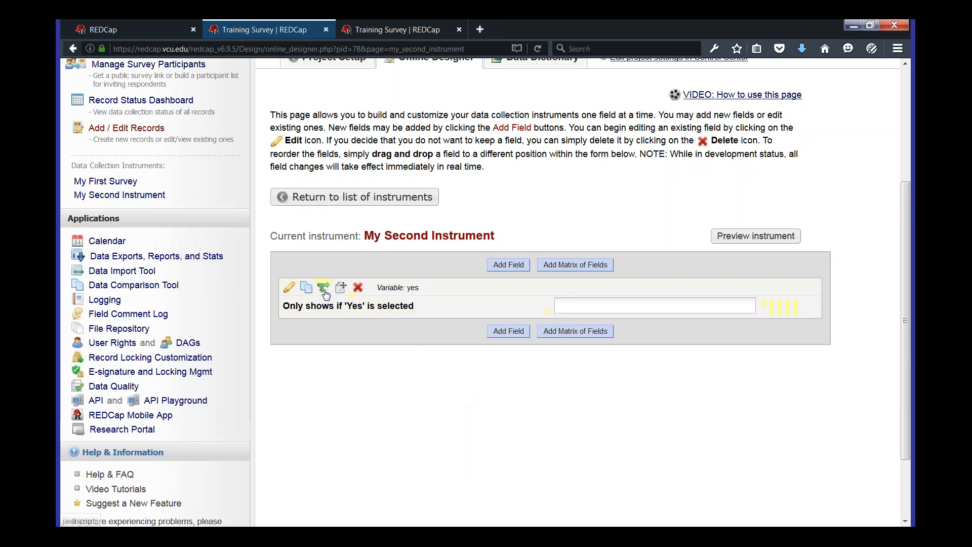
Step: Open the branching logic of the yes field and list the field choices from My First Survey
click(324, 288)
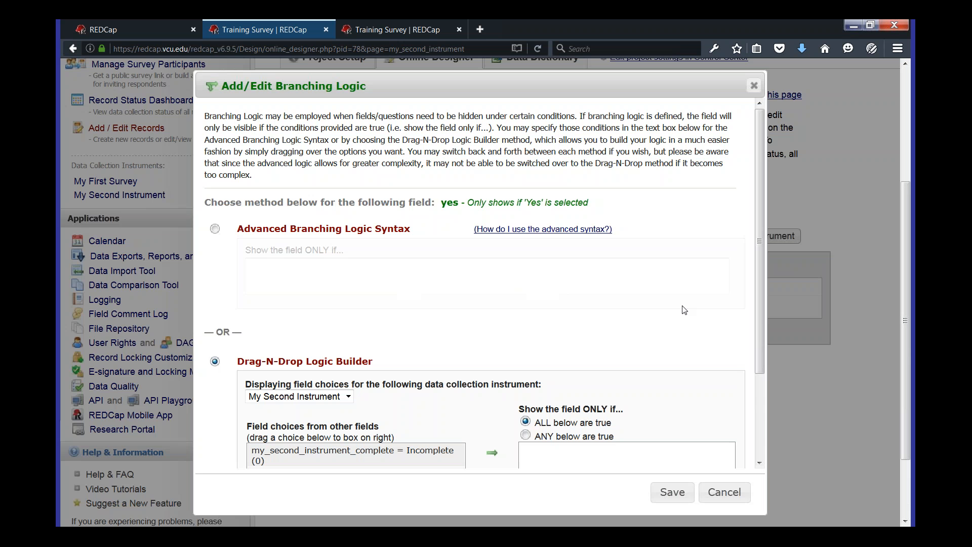
scroll(571, 287, down, 3)
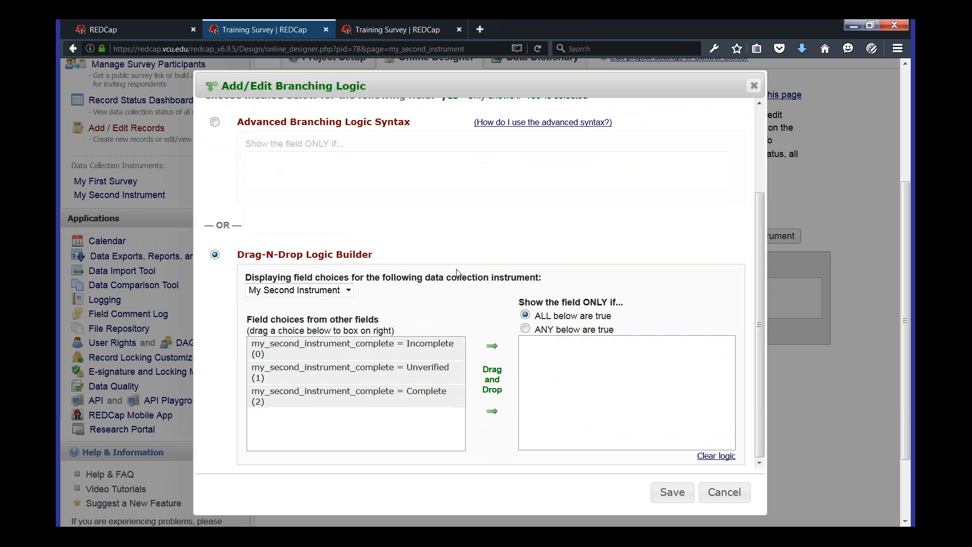
click(350, 289)
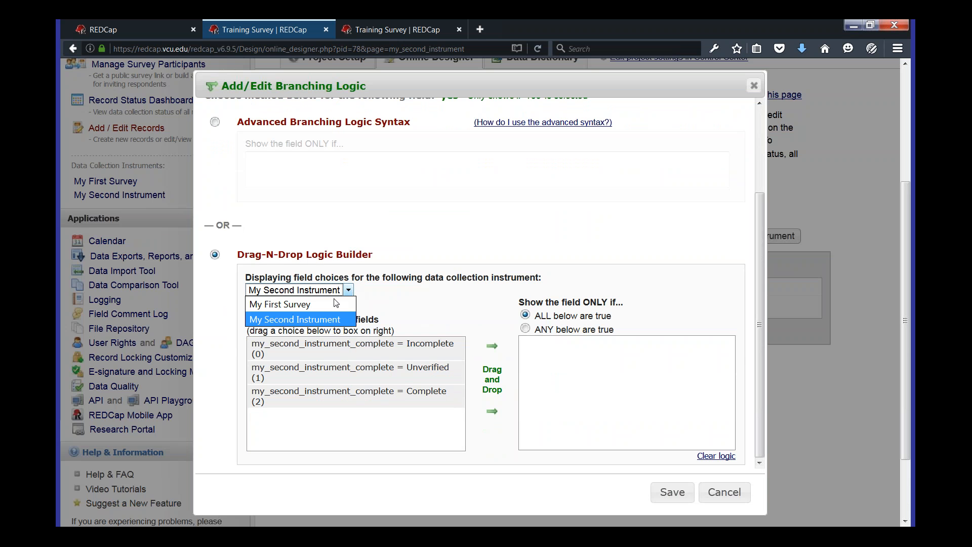
click(321, 306)
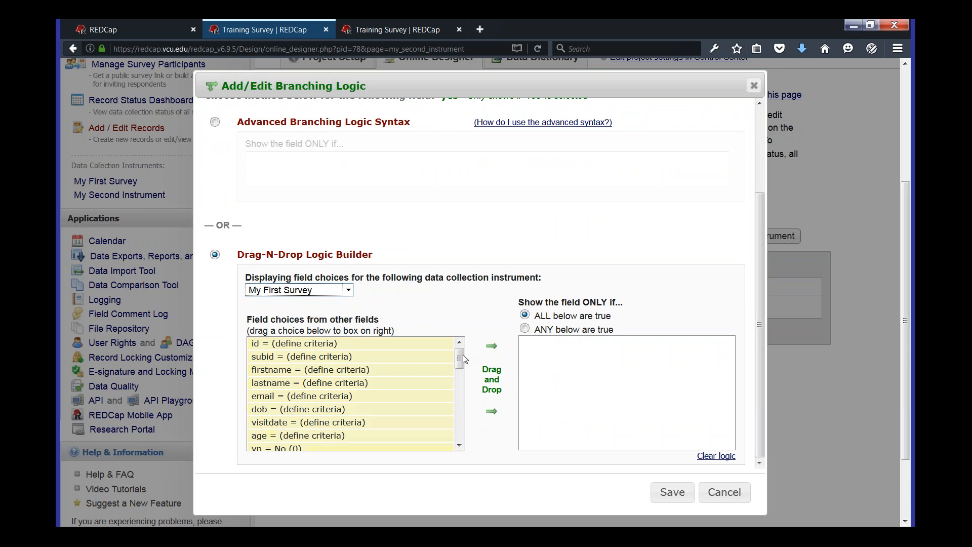
Step: Set the yes field to show only if next = Yes (1), switch to the advanced branching logic syntax, and save
drag(462, 359, 459, 432)
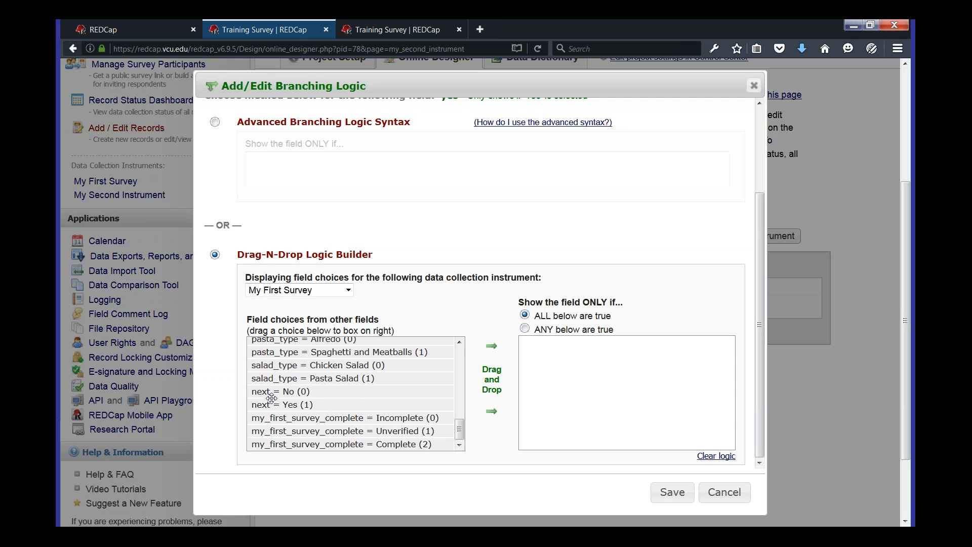
drag(289, 404, 637, 397)
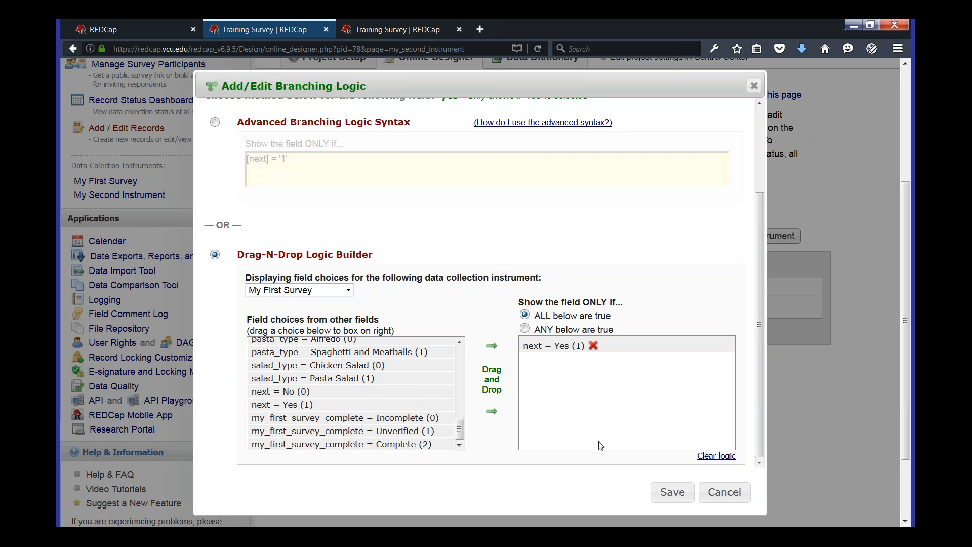
click(215, 122)
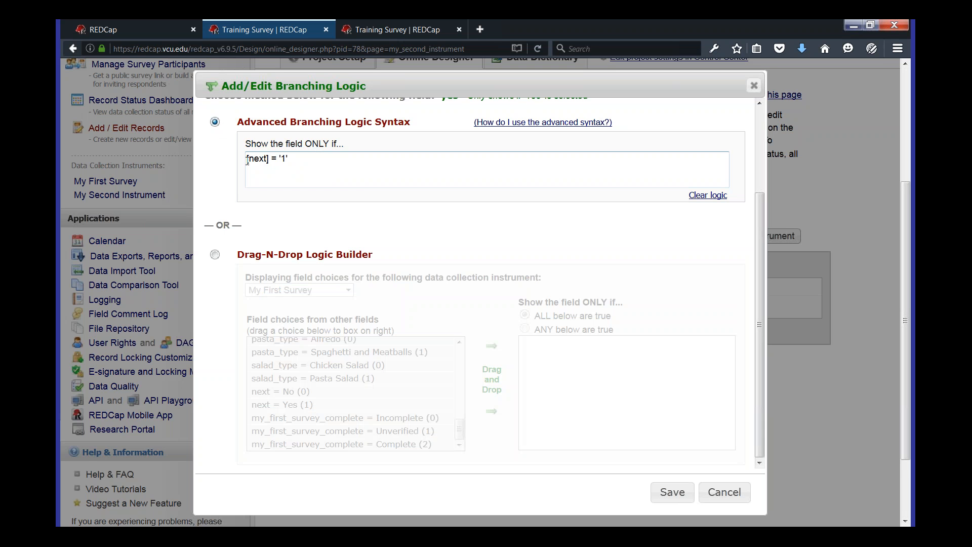
drag(248, 161, 269, 160)
click(290, 175)
drag(293, 159, 279, 157)
click(283, 161)
double_click(283, 159)
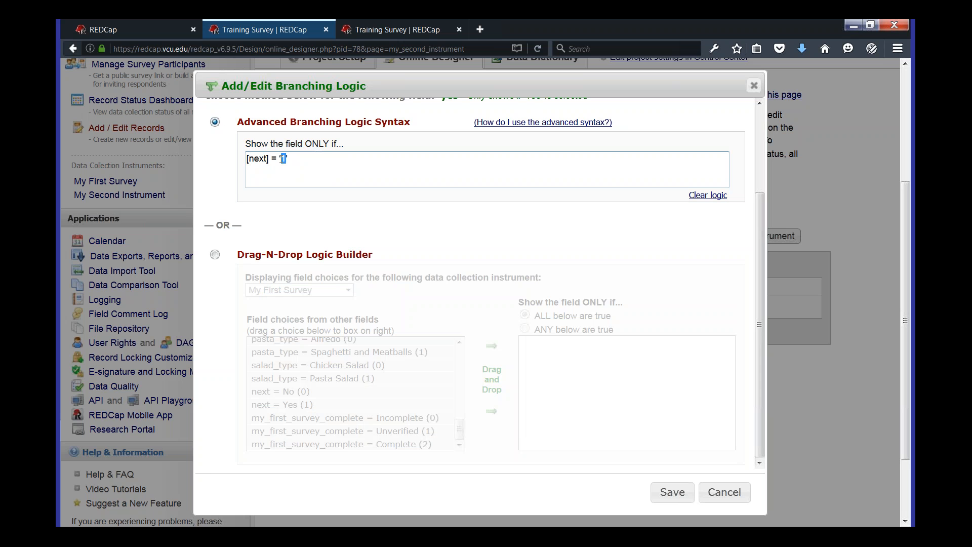
click(658, 492)
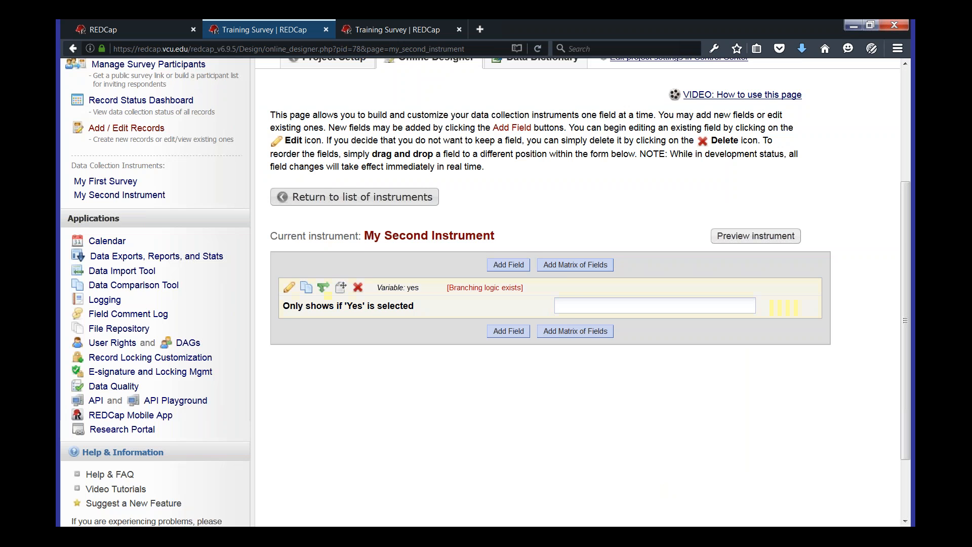
Step: Leave the open My First Survey record without saving changes and start a new record
click(389, 33)
scroll(400, 203, up, 3)
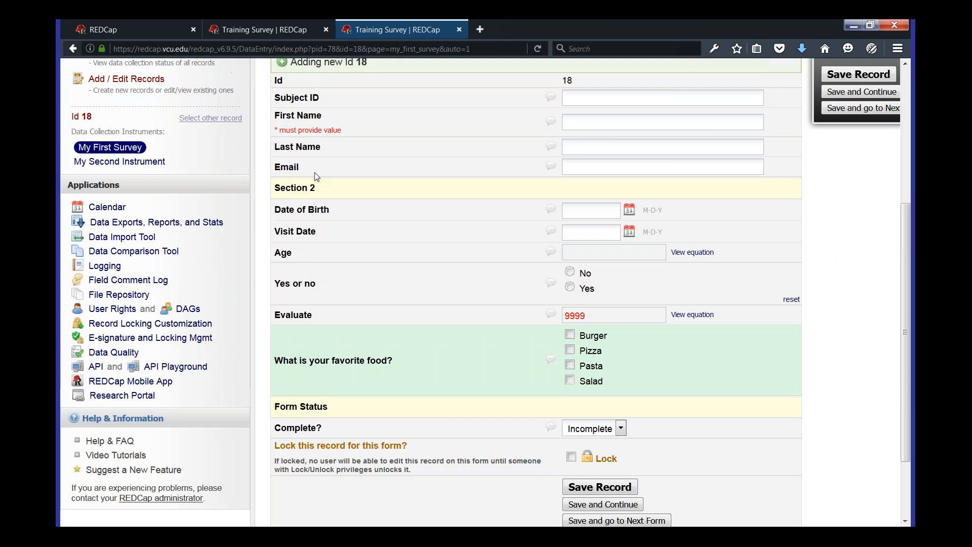
click(126, 181)
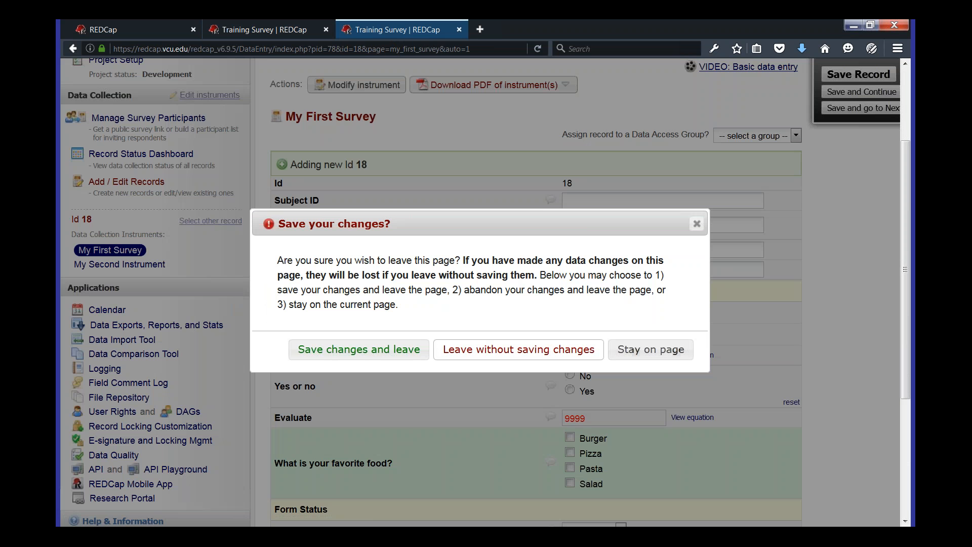
click(570, 338)
scroll(605, 394, down, 2)
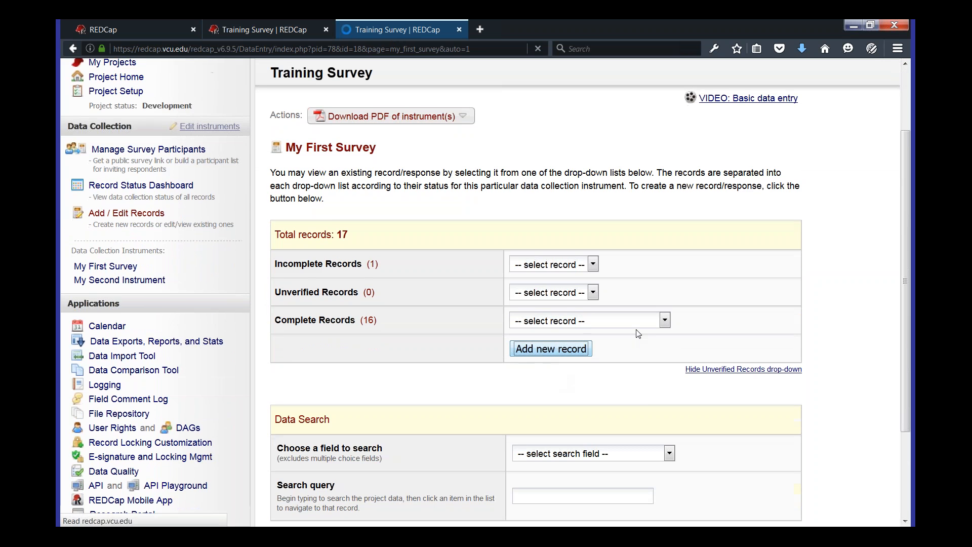
click(550, 348)
scroll(384, 364, down, 3)
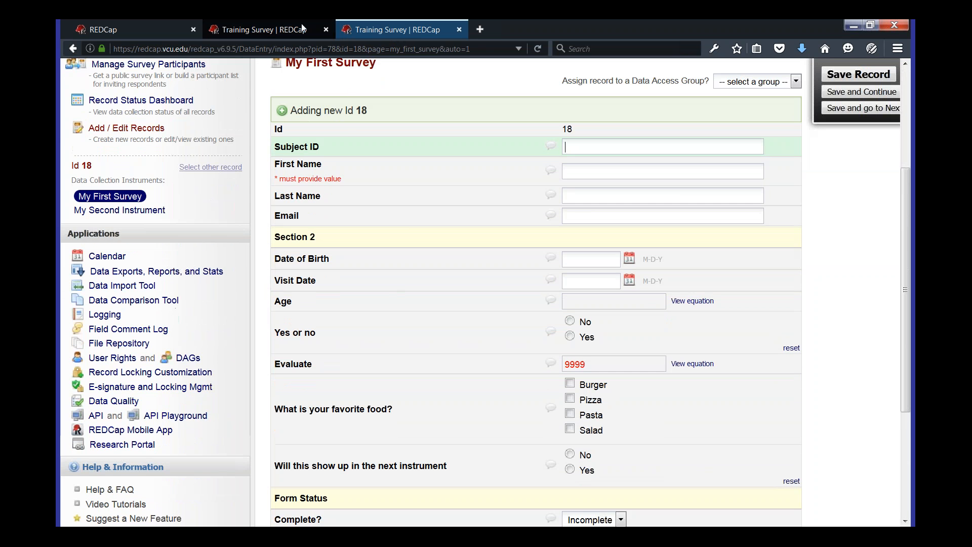
scroll(347, 131, up, 3)
drag(380, 147, 303, 147)
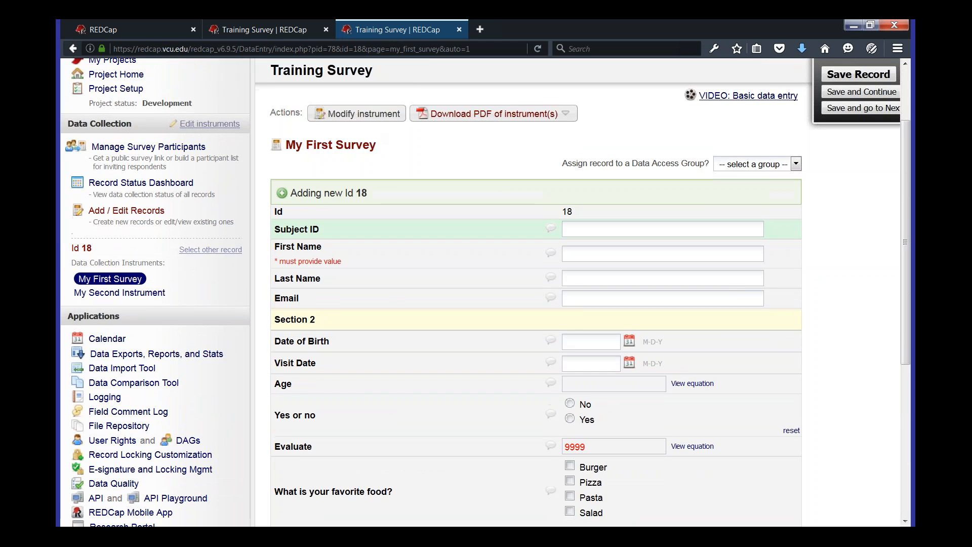
Step: Answer Yes to "Will this show up in the next instrument", save the record, and continue to My Second Instrument, ignoring the required field
scroll(600, 384, down, 3)
click(570, 384)
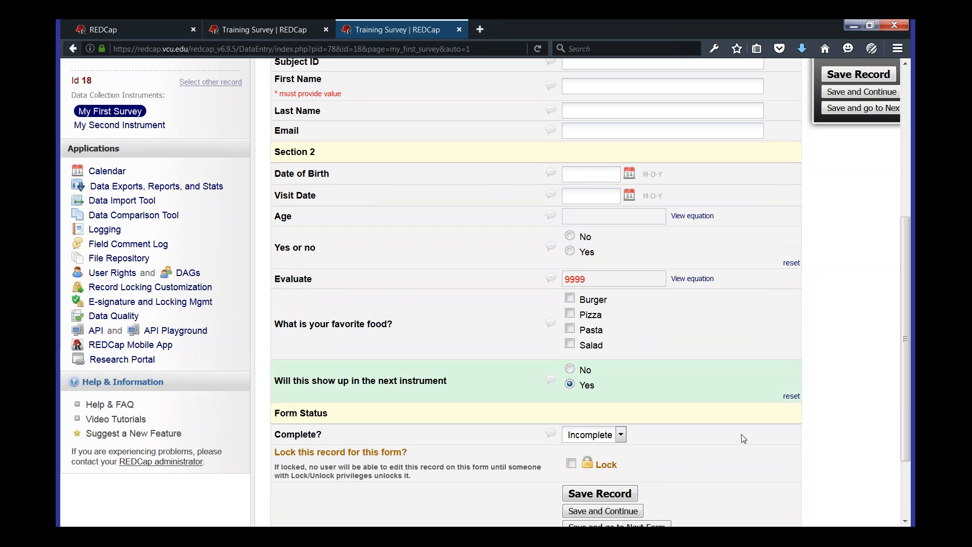
scroll(699, 428, down, 2)
click(622, 409)
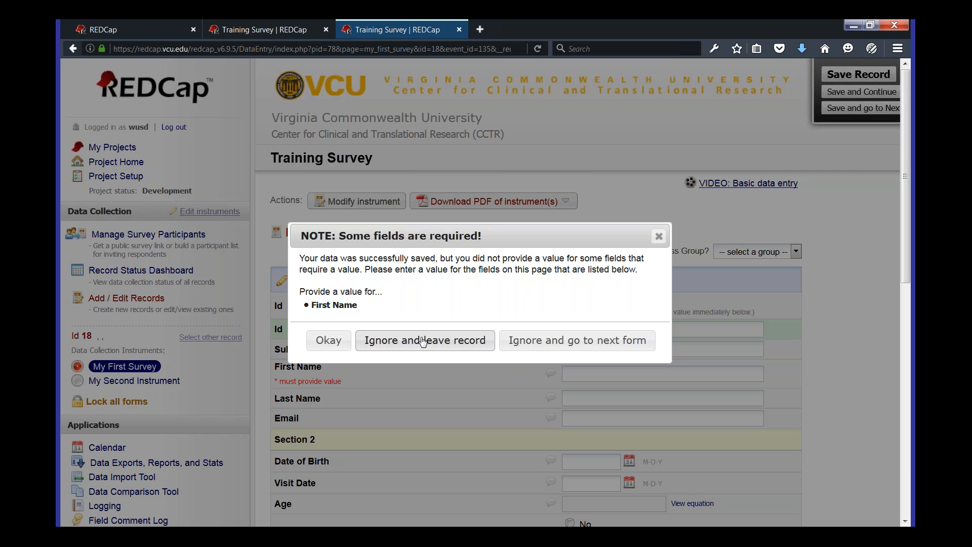
click(536, 341)
scroll(786, 393, down, 2)
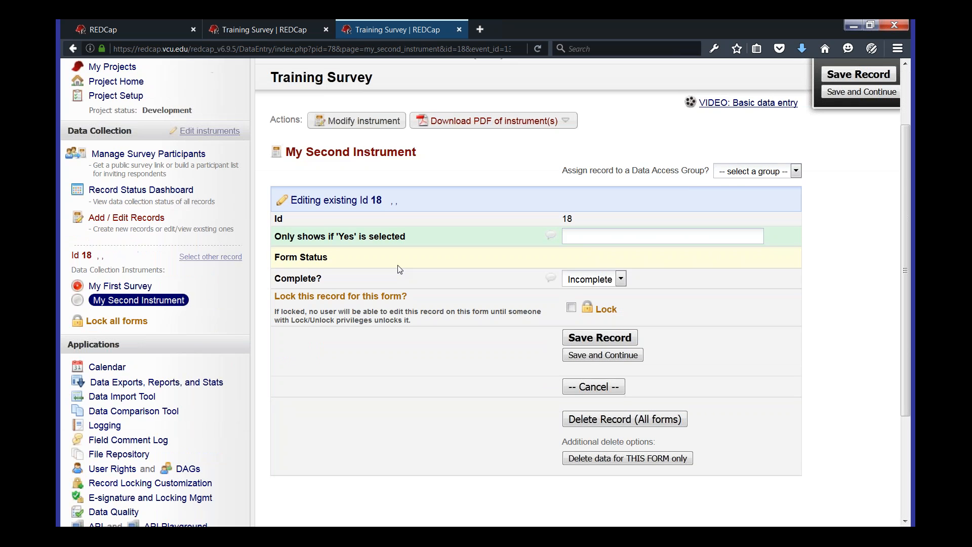
drag(417, 234, 348, 233)
click(408, 284)
Step: Reopen My First Survey for the record, change the next-instrument answer to No, save, and continue to My Second Instrument
click(147, 281)
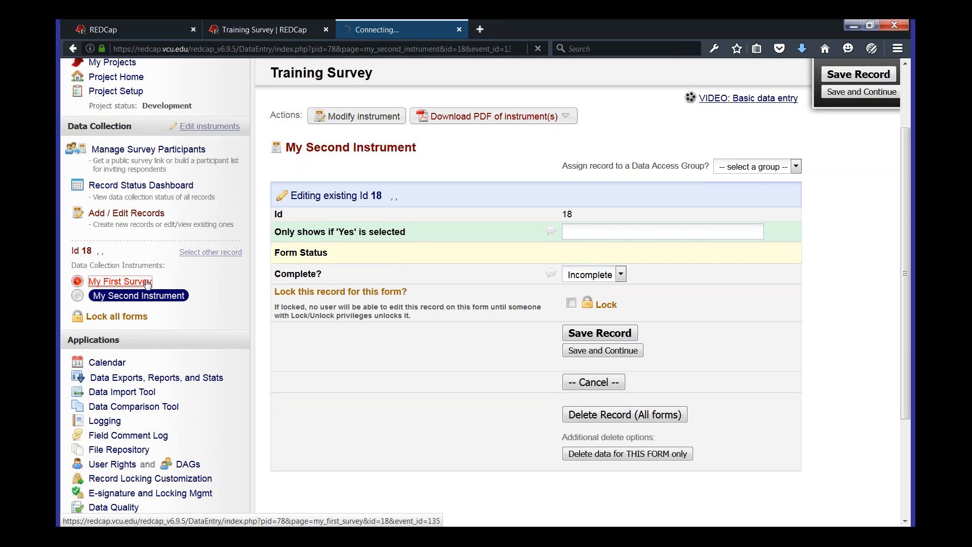
scroll(537, 281, down, 3)
scroll(537, 281, down, 3)
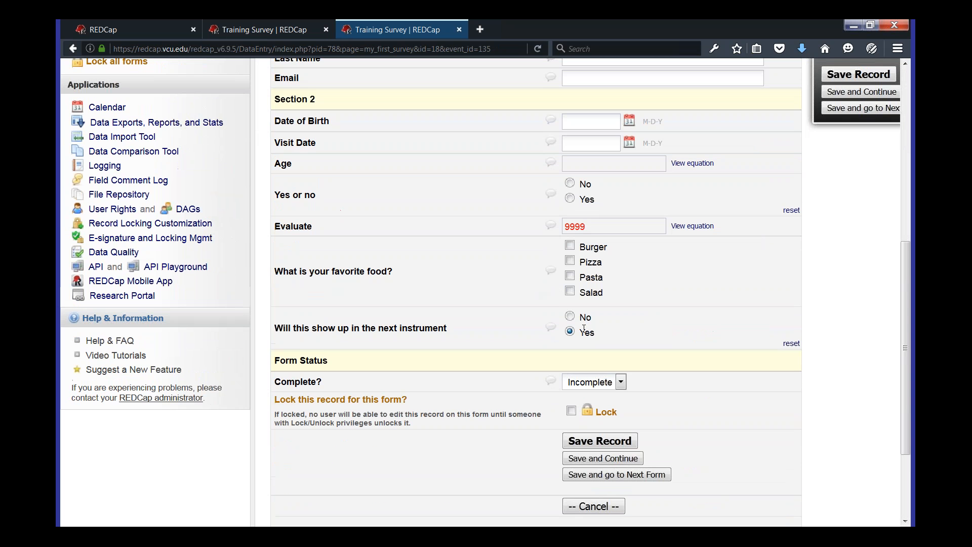
click(570, 316)
click(587, 444)
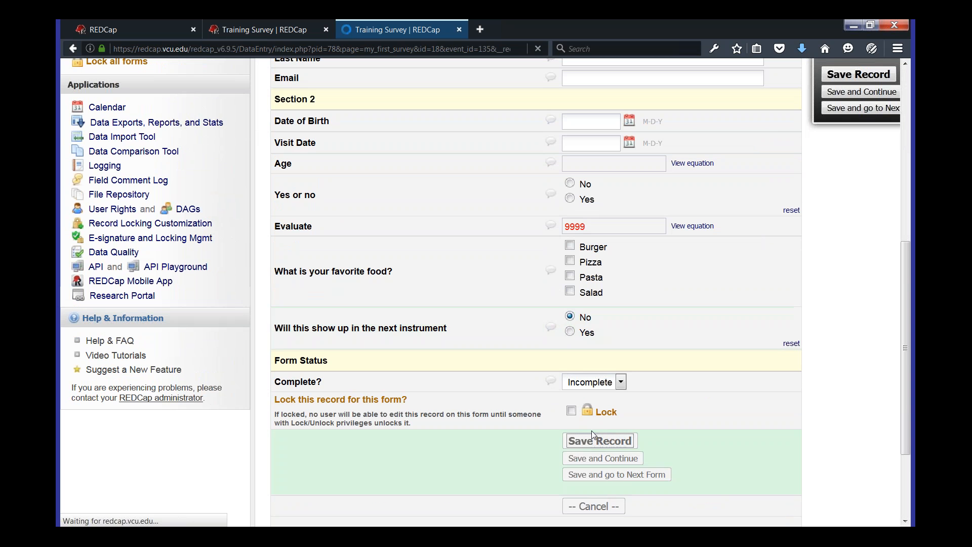
click(560, 348)
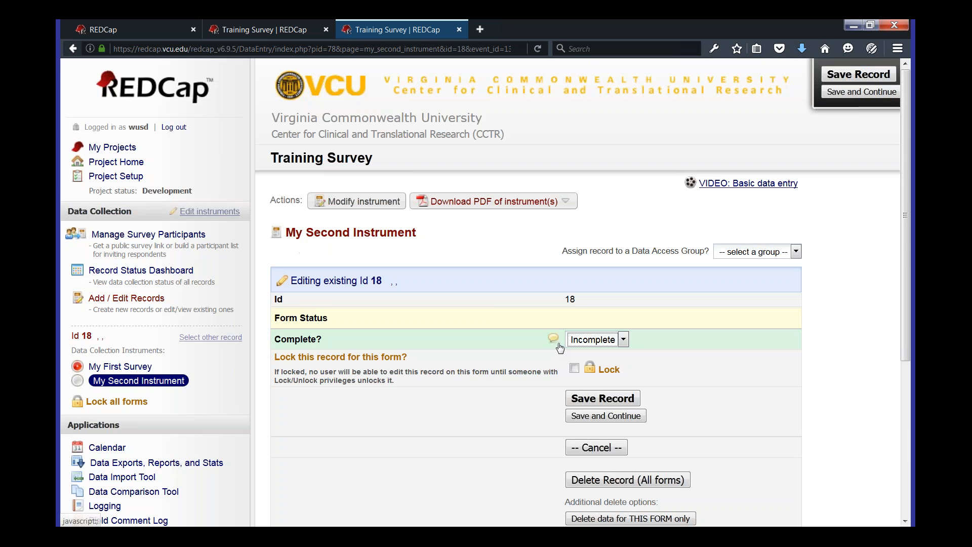
drag(379, 281, 399, 319)
click(399, 319)
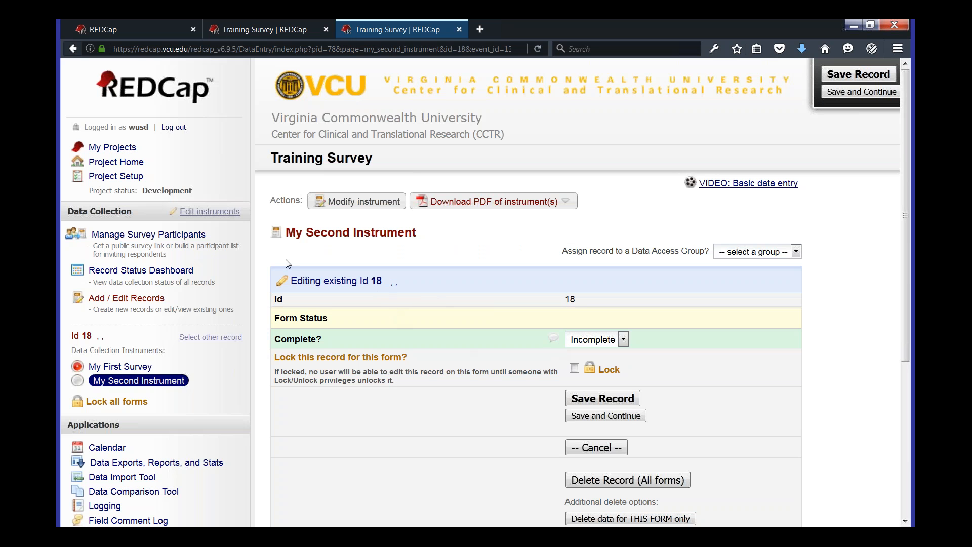
Step: Open the project setup and enable longitudinal data collection with repeating forms
click(136, 181)
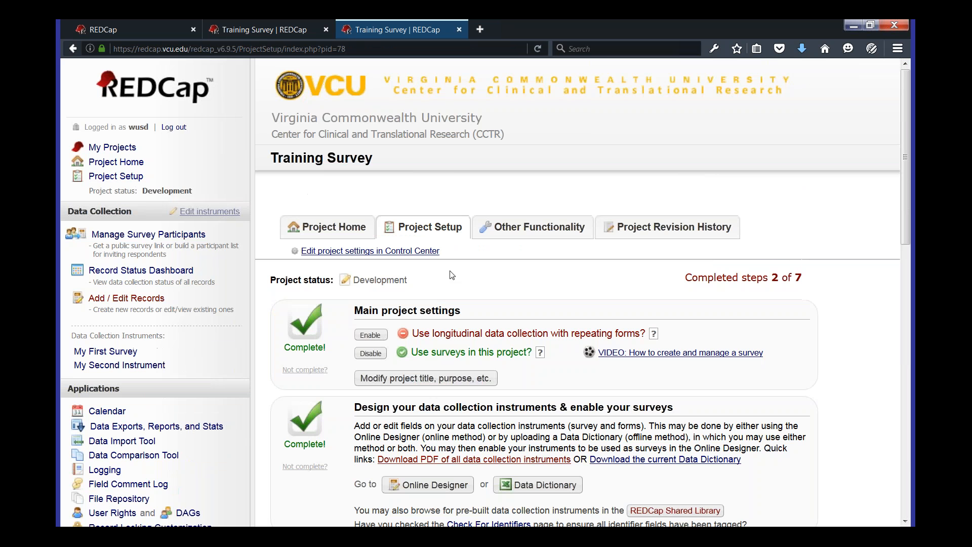
scroll(453, 275, down, 3)
scroll(452, 275, up, 1)
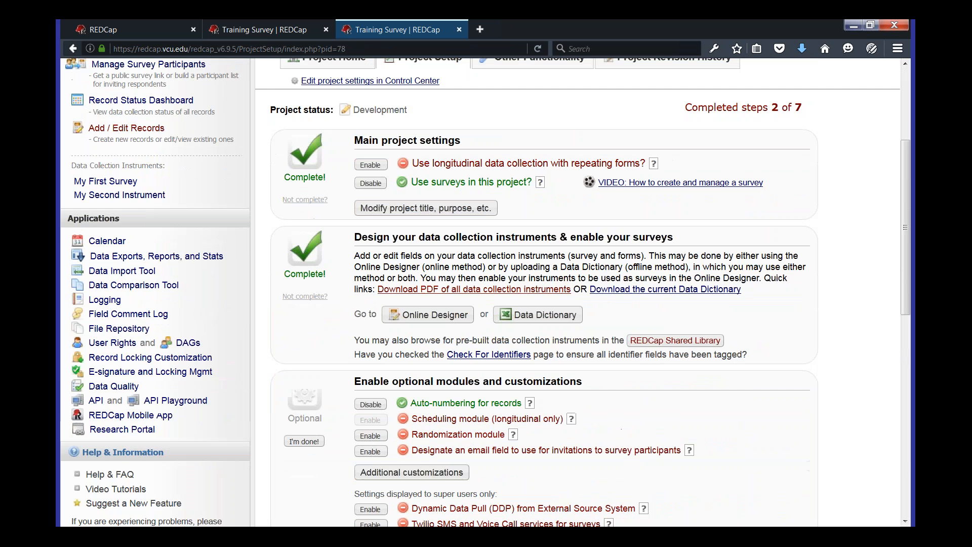
click(382, 167)
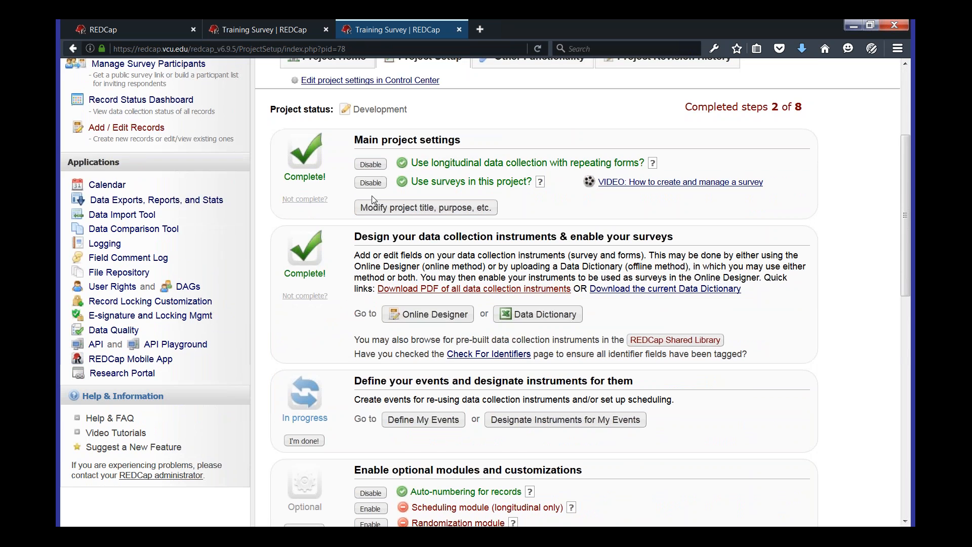
Step: Open the project's event definitions and go to the Arm 1 events table
scroll(373, 199, down, 3)
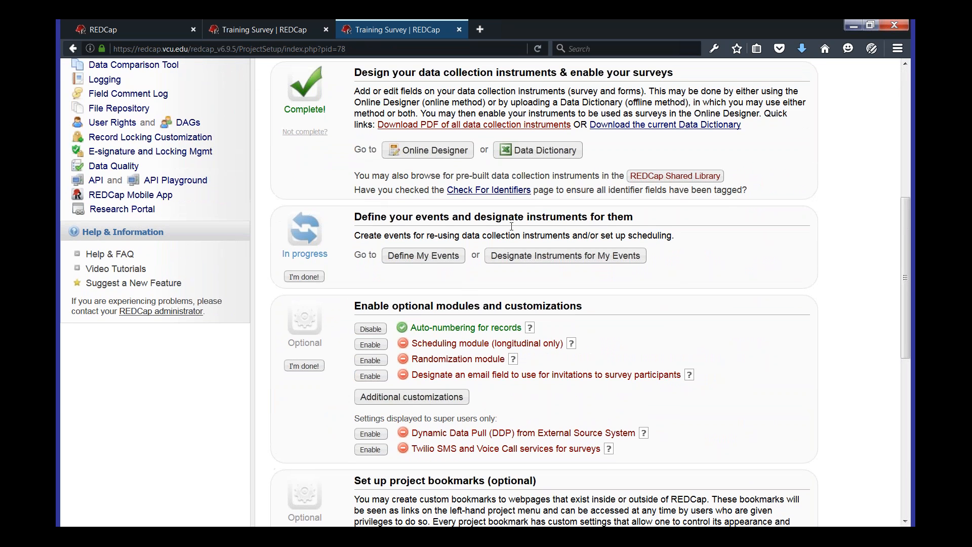
scroll(326, 215, up, 3)
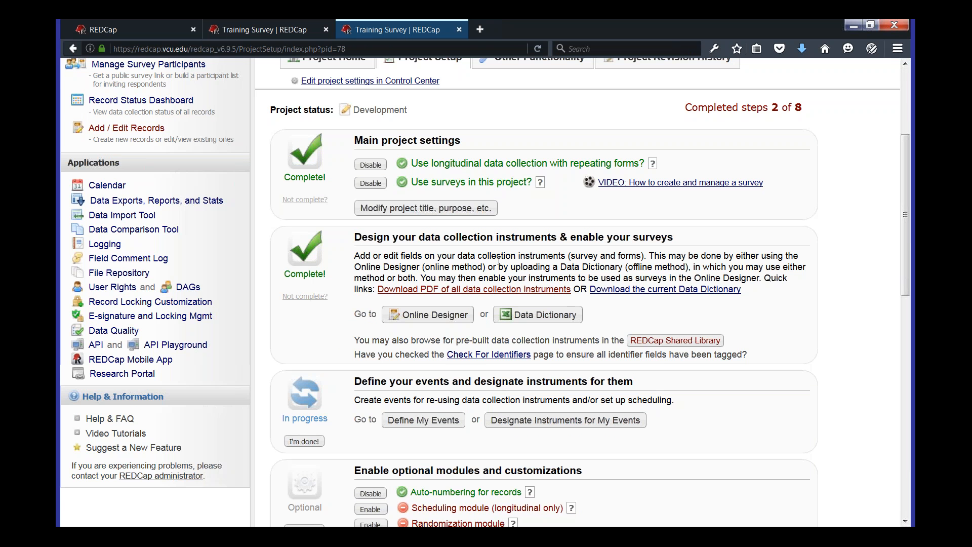
scroll(506, 243, up, 2)
scroll(525, 216, down, 2)
scroll(514, 198, down, 2)
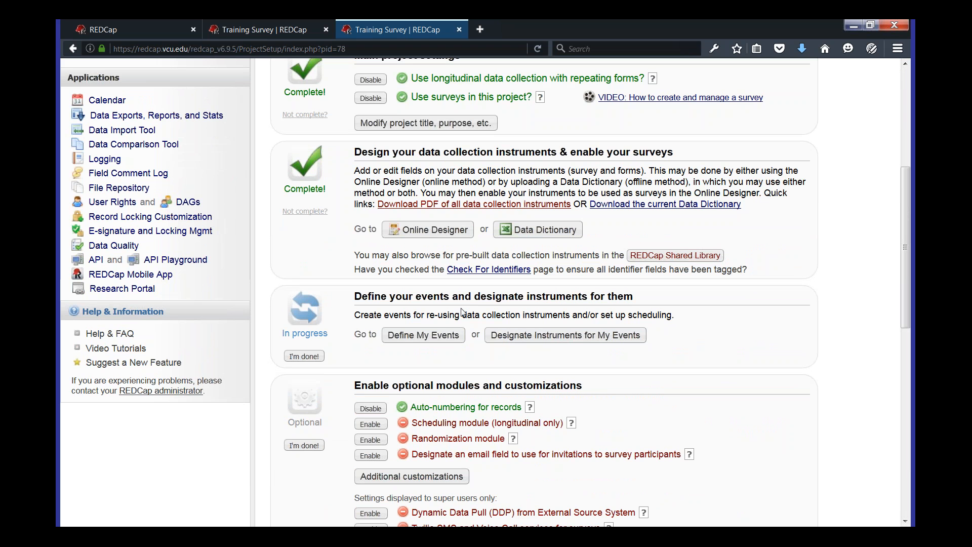
scroll(475, 324, down, 3)
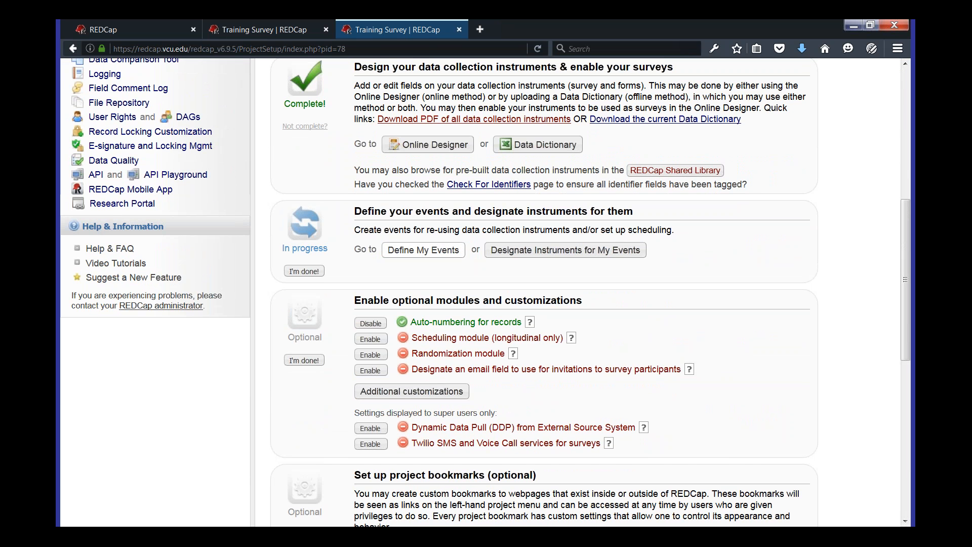
click(423, 250)
scroll(423, 249, down, 5)
scroll(758, 209, down, 1)
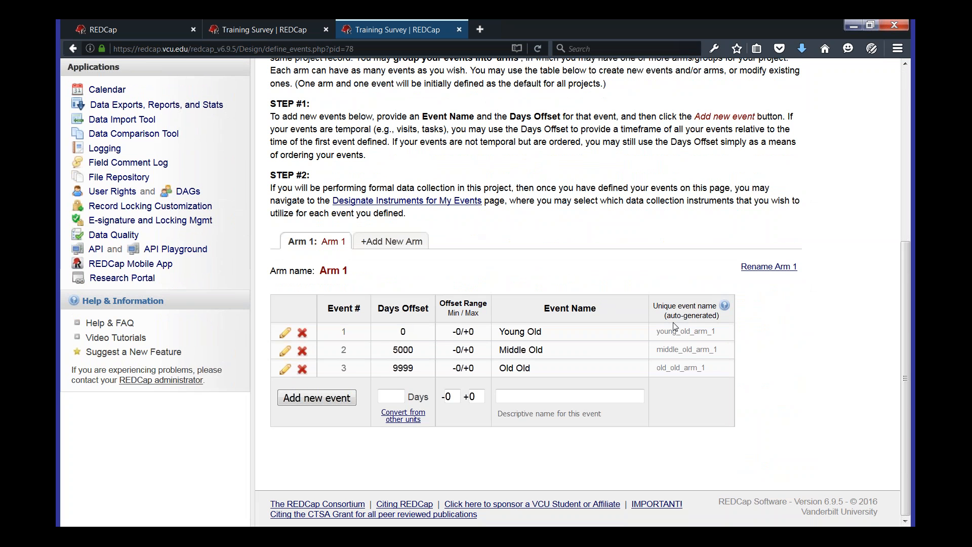
Step: Select the unique event name of the Young Old event in Arm 1
drag(720, 332, 657, 332)
click(657, 332)
drag(720, 332, 657, 332)
scroll(331, 238, up, 5)
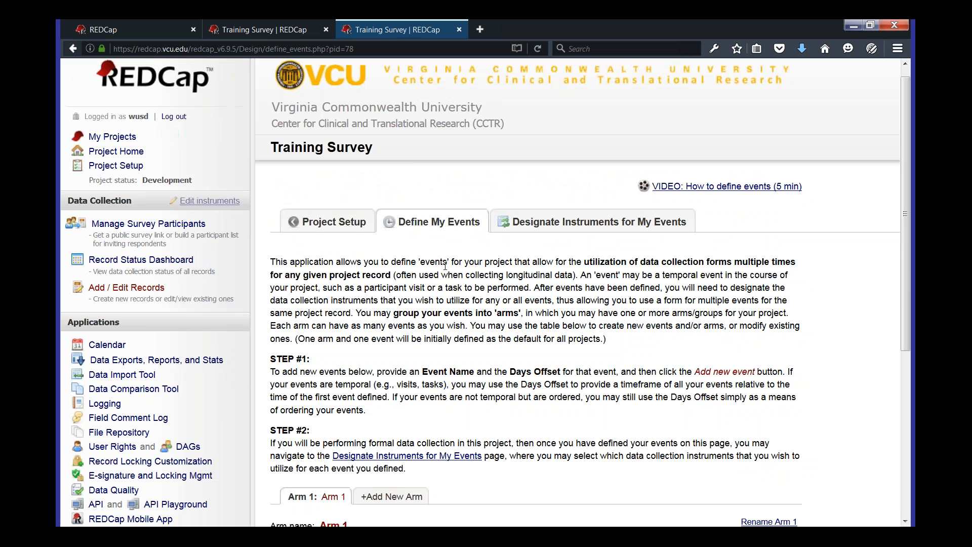
Step: Return to the project setup and open My First Survey in the Online Designer
click(329, 221)
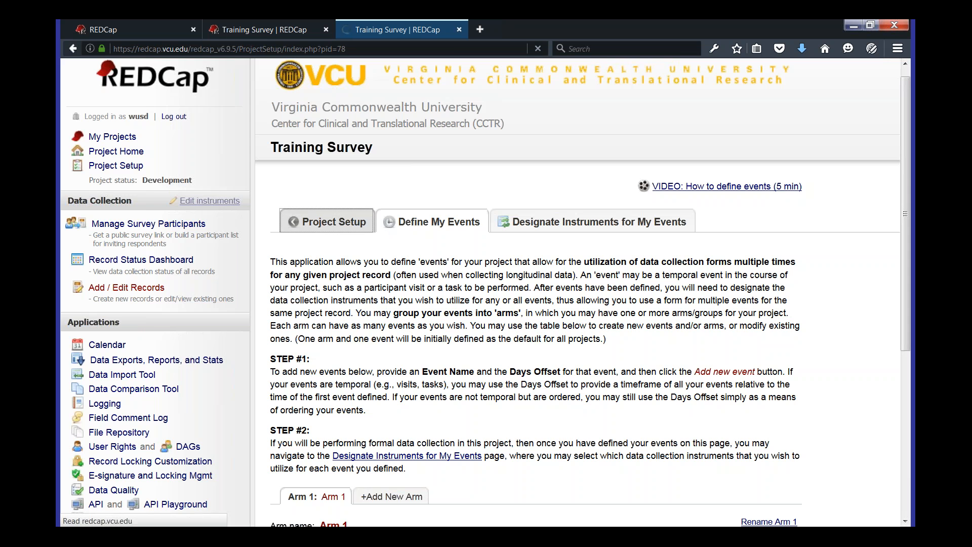
scroll(473, 246, down, 5)
click(380, 274)
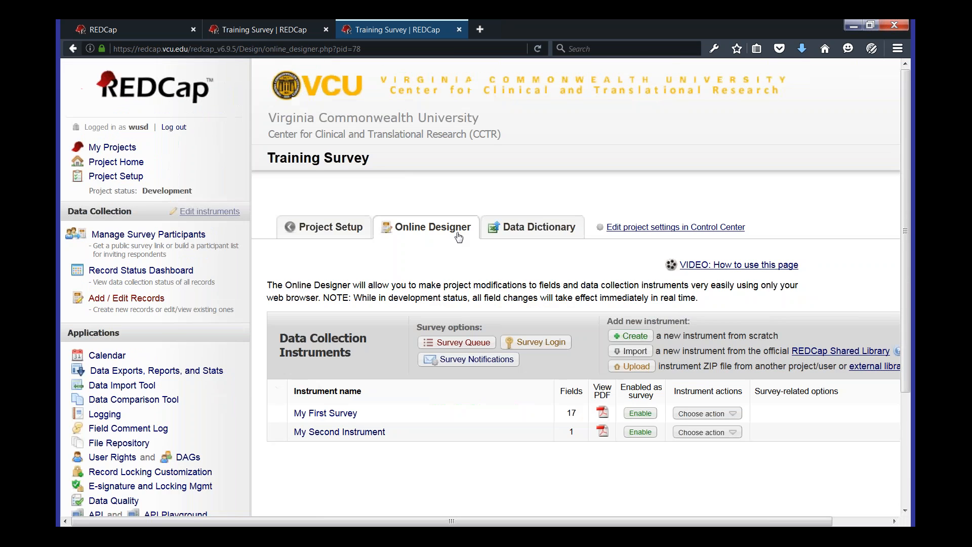
scroll(326, 272, down, 3)
click(326, 271)
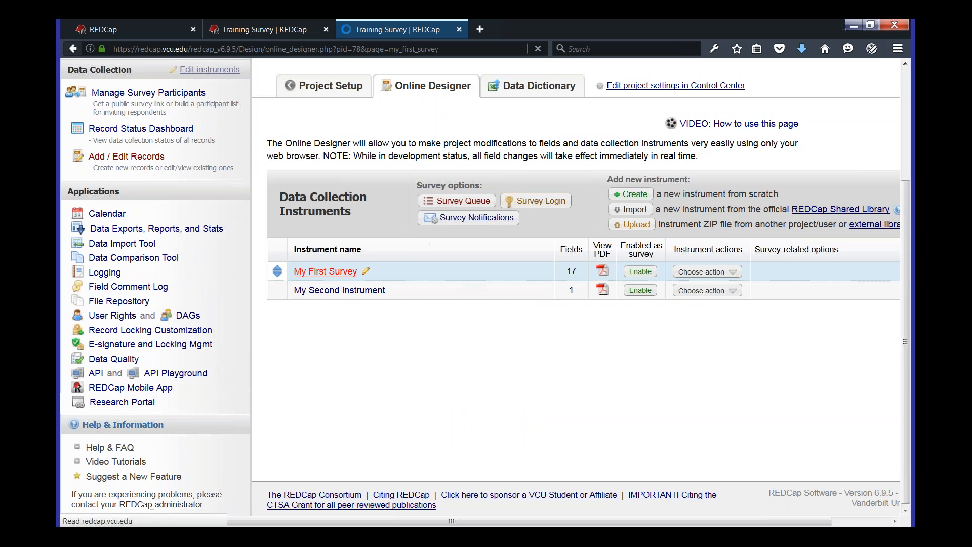
Step: Open the branching logic of the Burger Type field and prefix its food condition with [young_old_arm_1]
scroll(468, 282, down, 15)
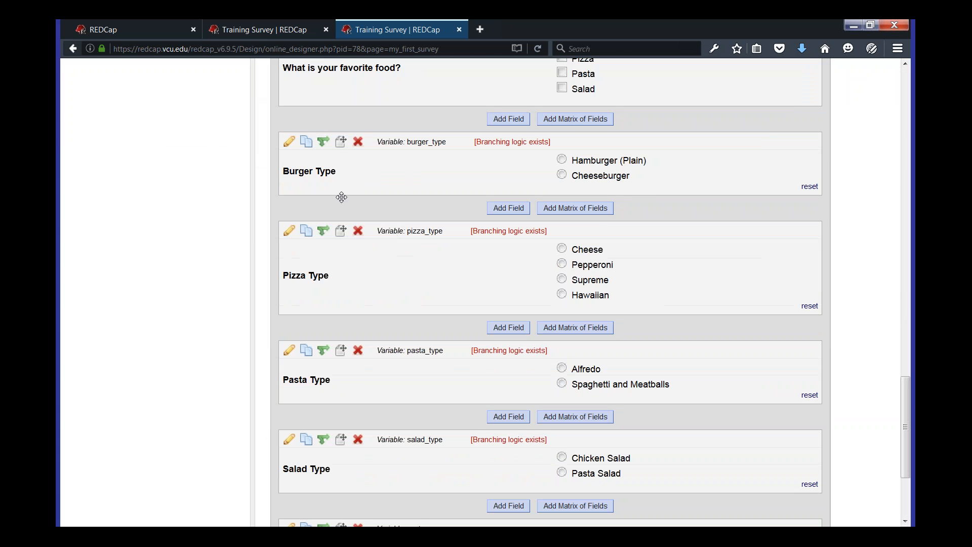
click(324, 142)
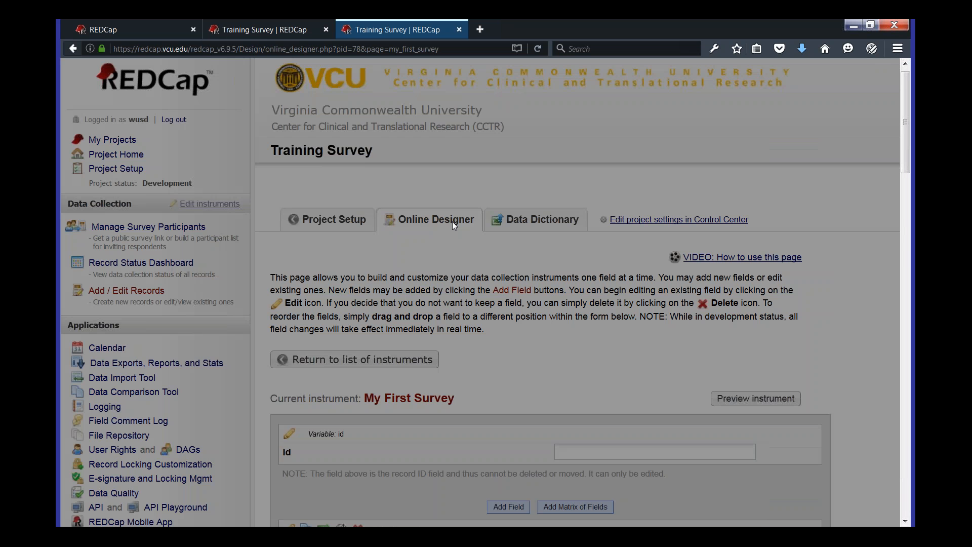
scroll(504, 270, down, 3)
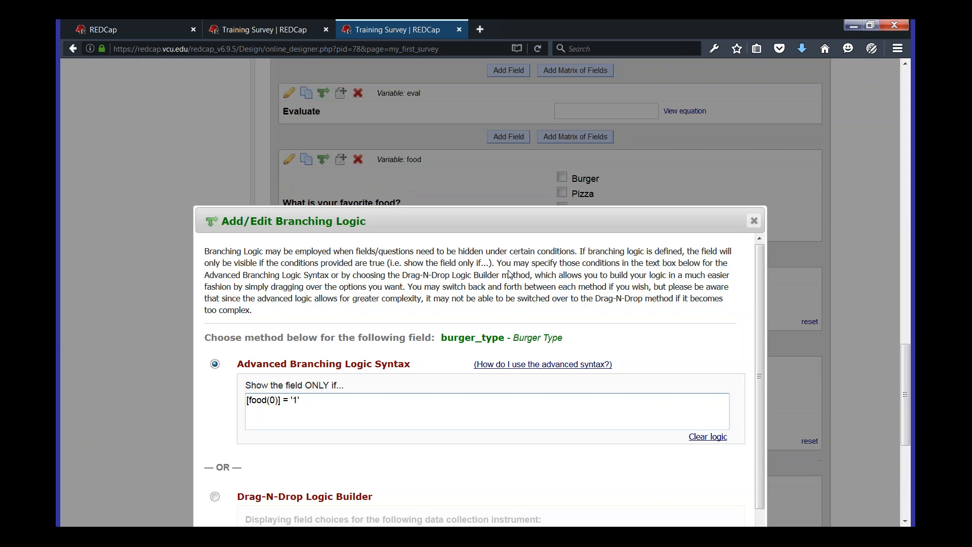
scroll(509, 273, down, 5)
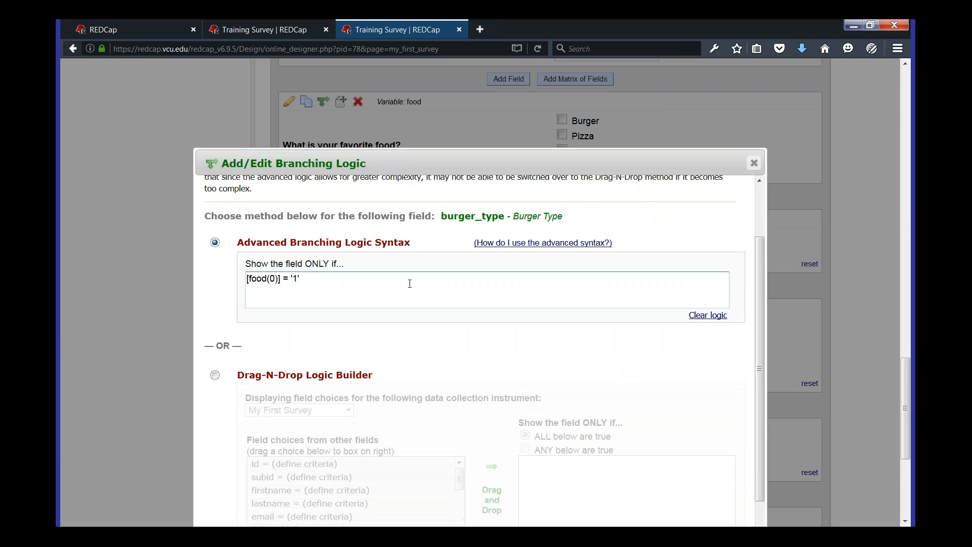
text([young_old_arm_1)
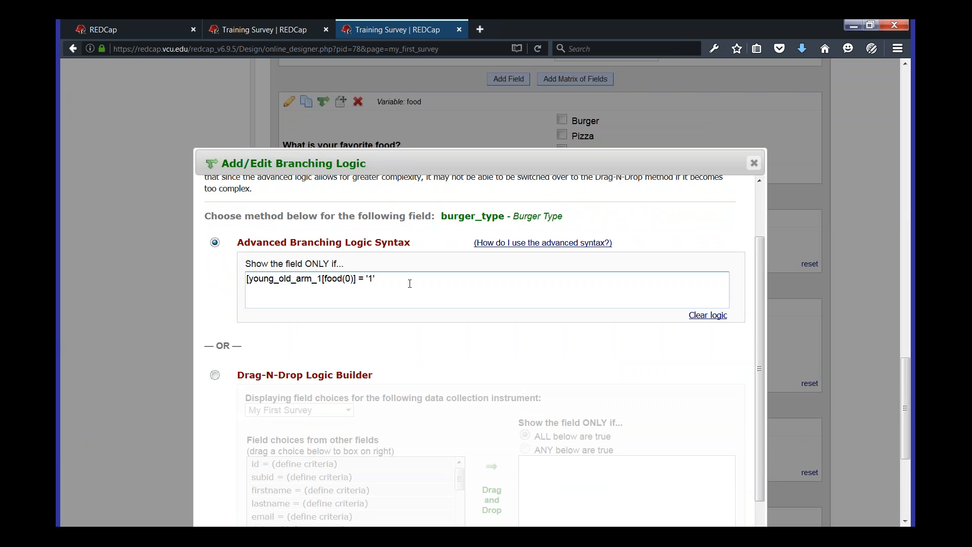
text(])
scroll(899, 298, down, 3)
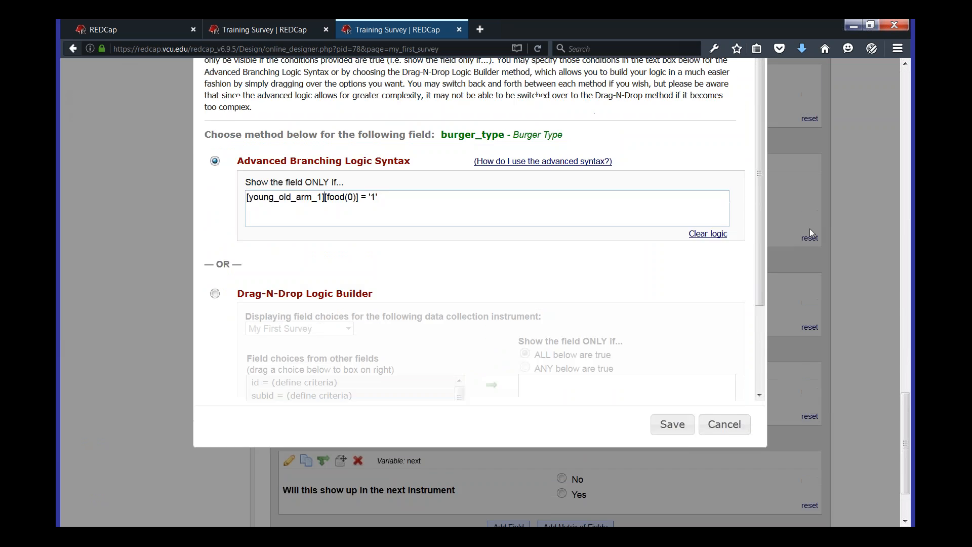
scroll(810, 233, up, 3)
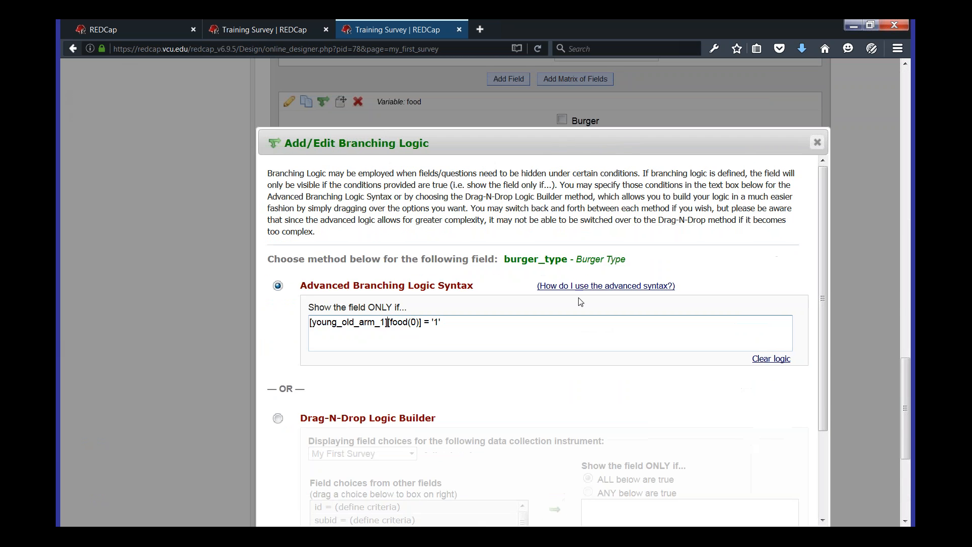
scroll(849, 296, down, 3)
scroll(821, 304, down, 1)
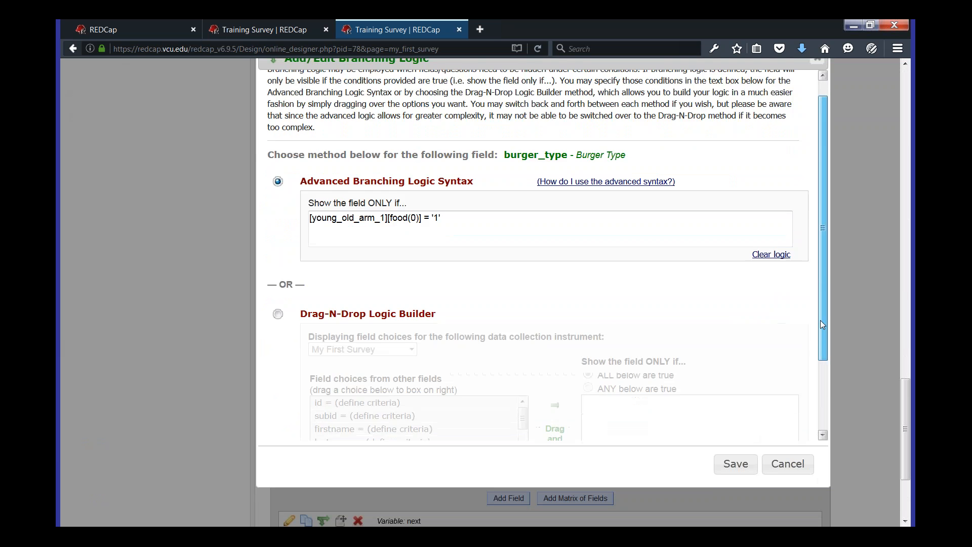
drag(823, 324, 806, 342)
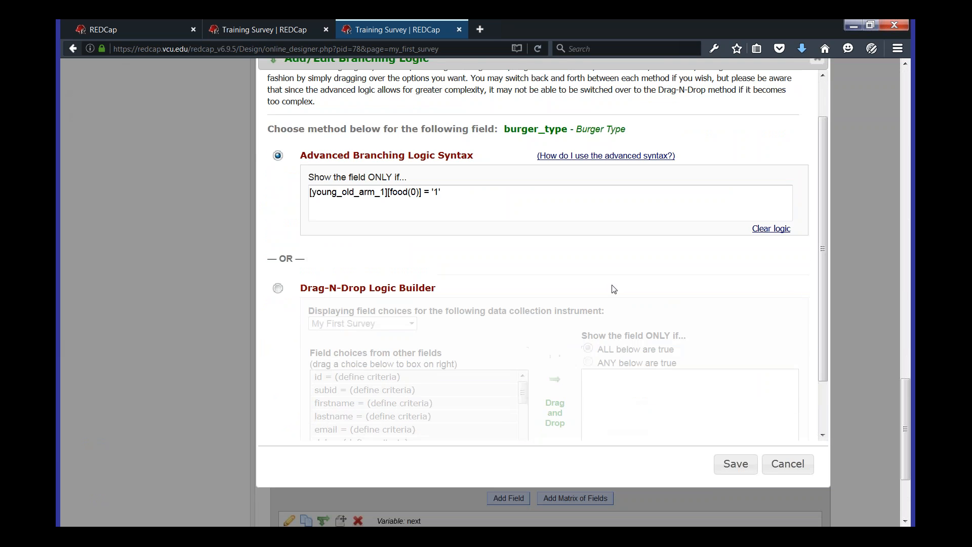
Step: Highlight the event name prefix in the Burger Type condition and save the branching logic
click(382, 192)
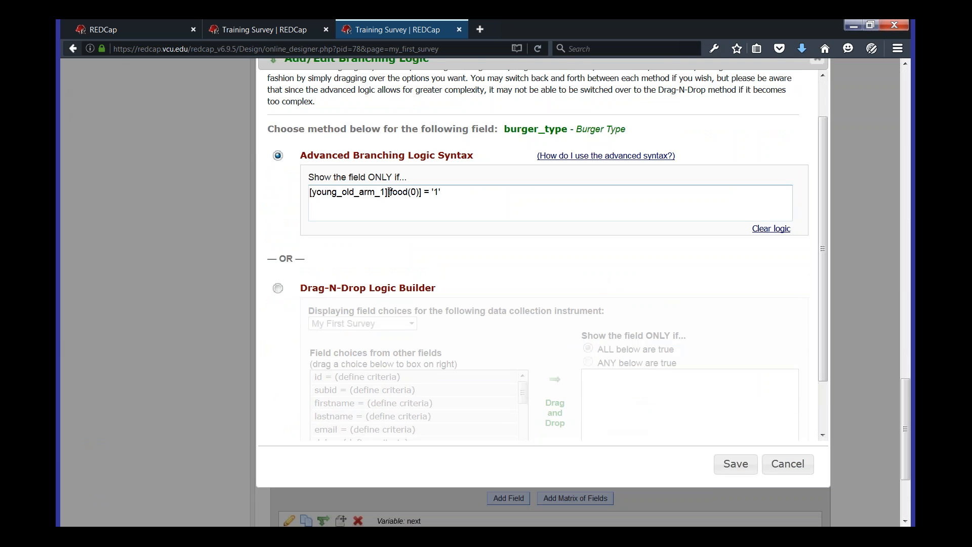
drag(388, 192, 304, 187)
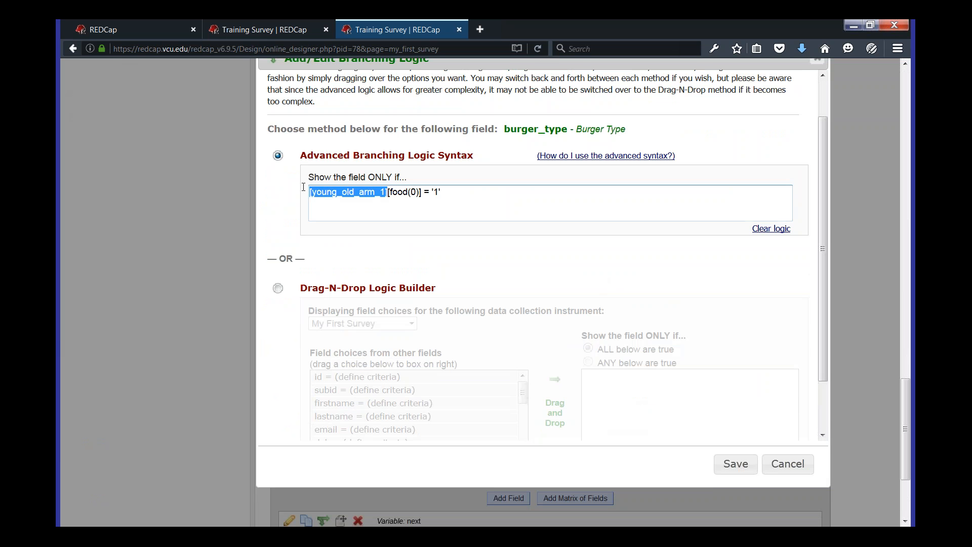
click(387, 192)
key(shift+Home)
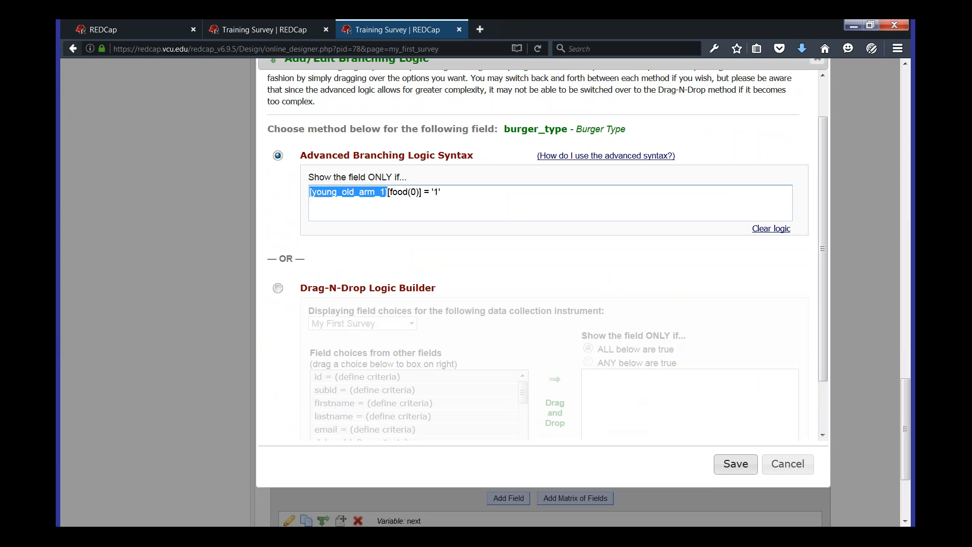
click(739, 461)
Step: Leave My First Survey, return to the project setup and open the designation of instruments for the events
drag(906, 409, 854, 160)
click(309, 133)
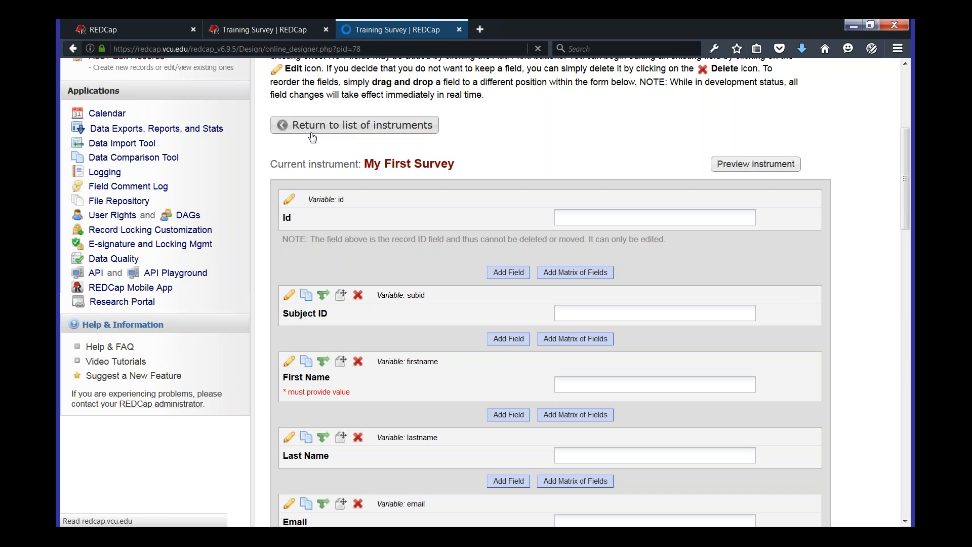
scroll(229, 201, down, 3)
click(327, 142)
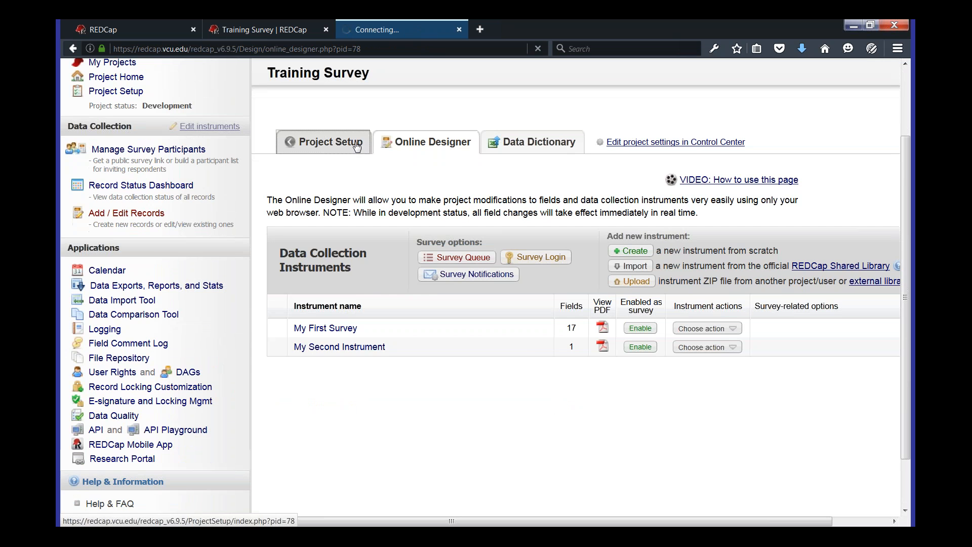
scroll(566, 304, down, 3)
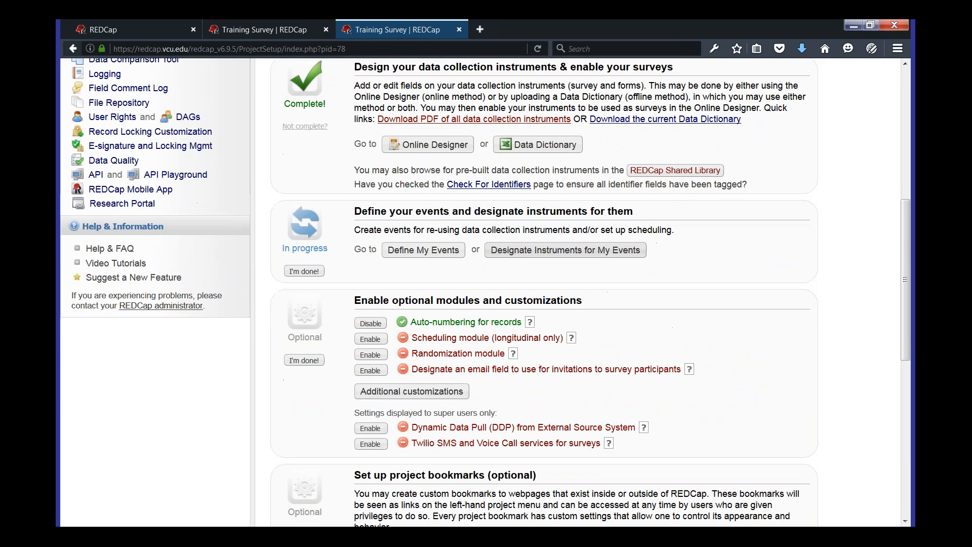
click(566, 250)
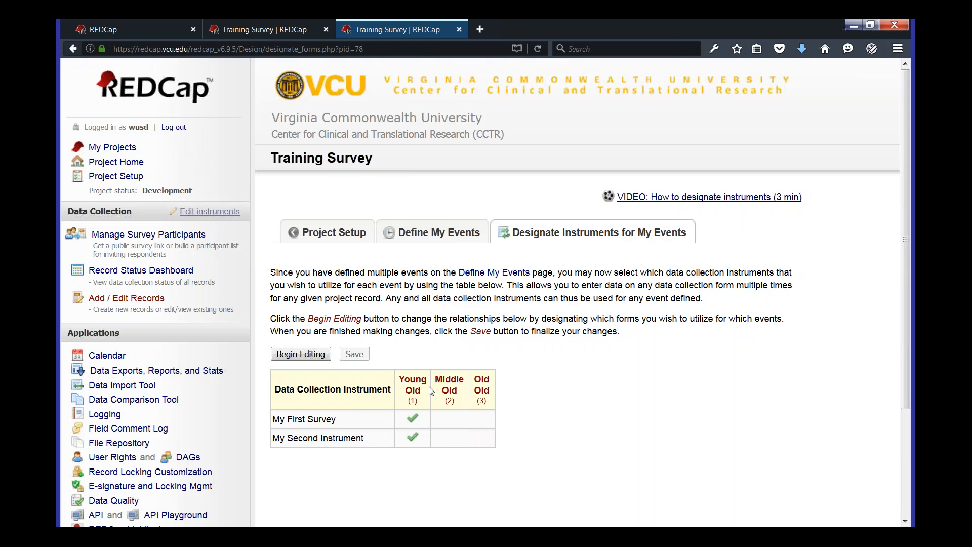
Step: Examine which instruments are designated for the Young Old and Middle Old events
scroll(431, 304, down, 3)
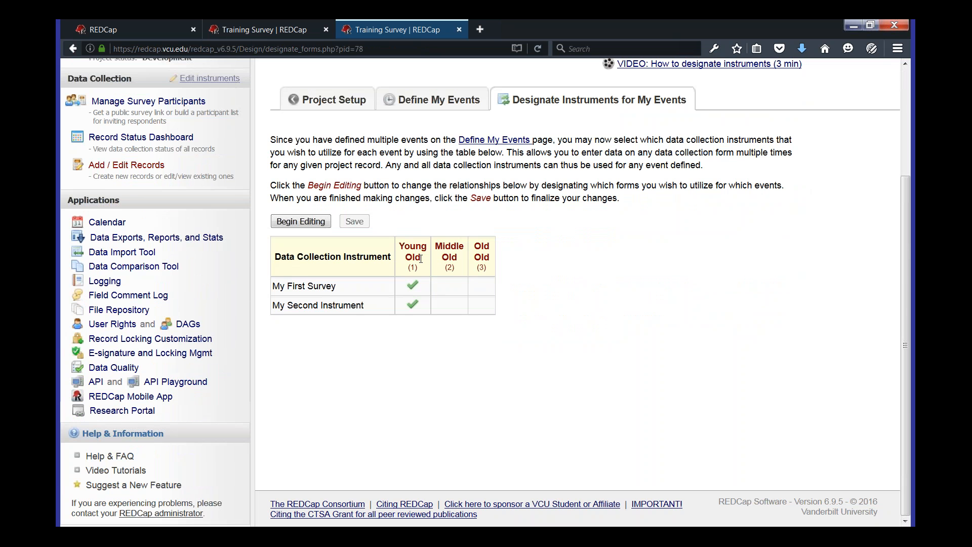
drag(416, 259, 400, 242)
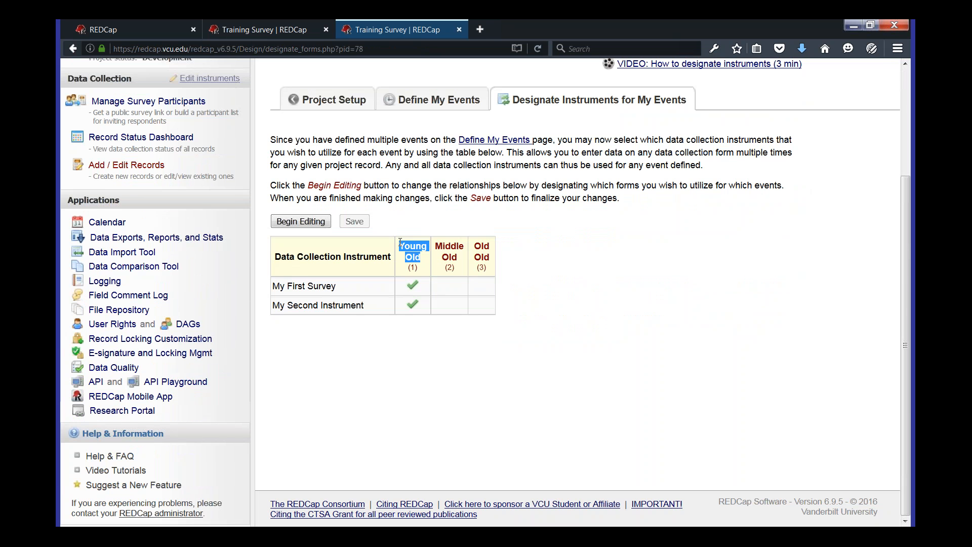
click(411, 258)
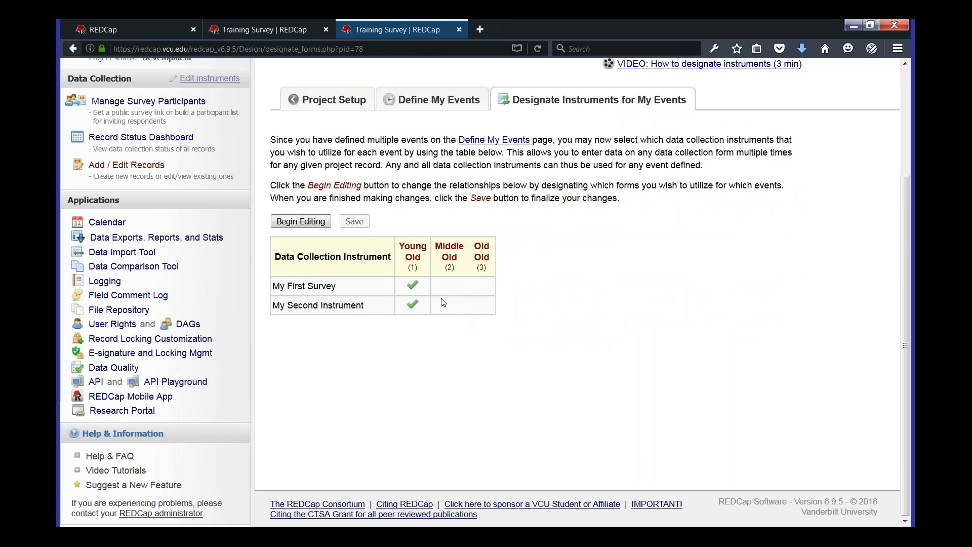
drag(434, 242, 467, 276)
click(453, 289)
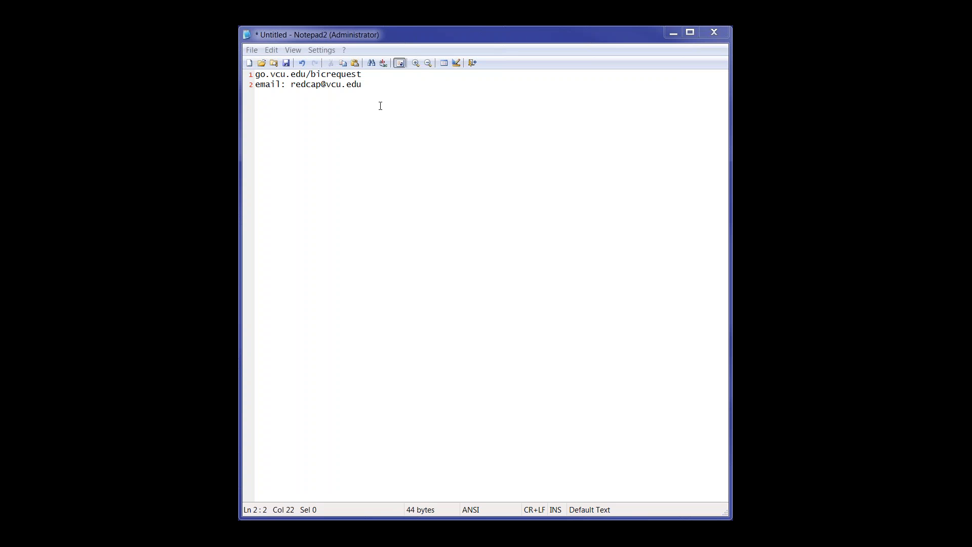
drag(380, 106, 247, 68)
click(408, 137)
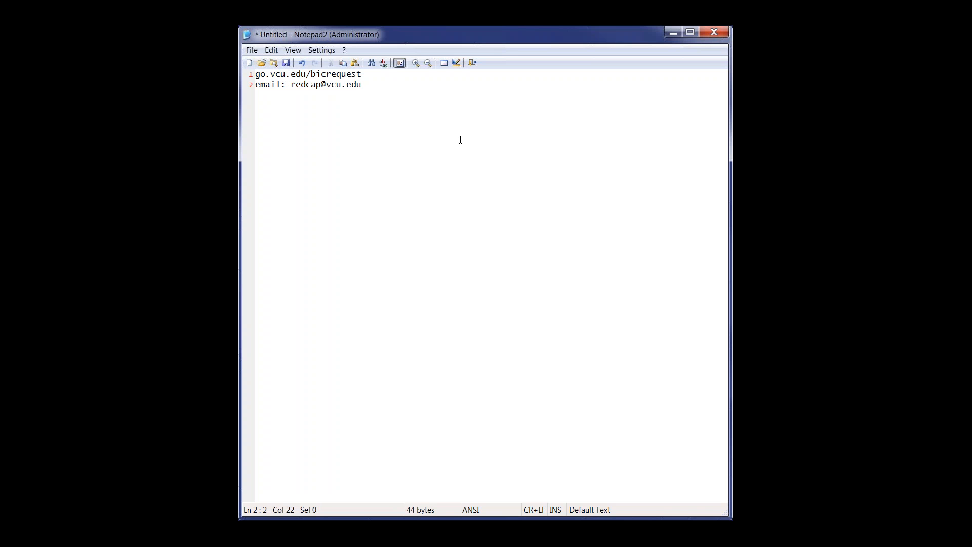
key(Return)
text(bic.cctr.vcu.edu)
click(255, 94)
text(http://)
key(Home)
text(http)
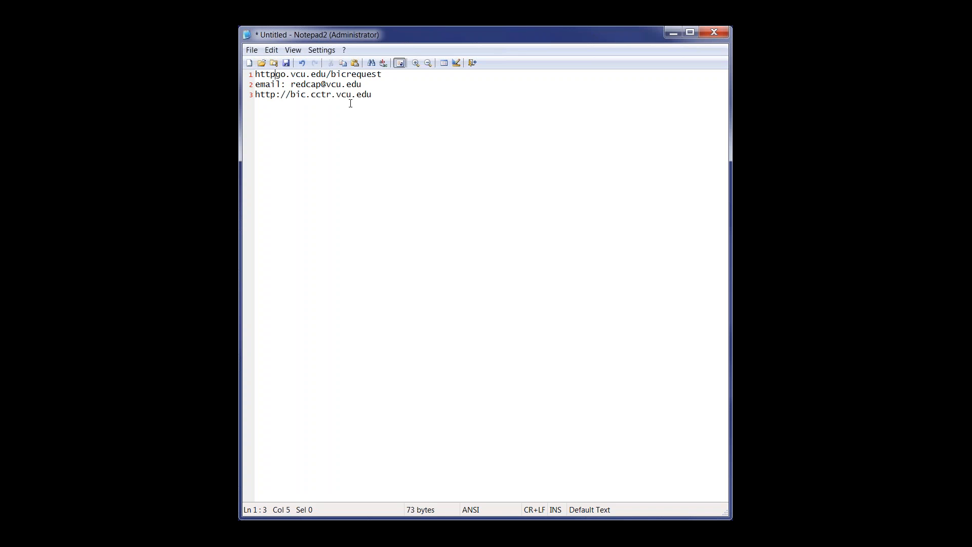
text(://)
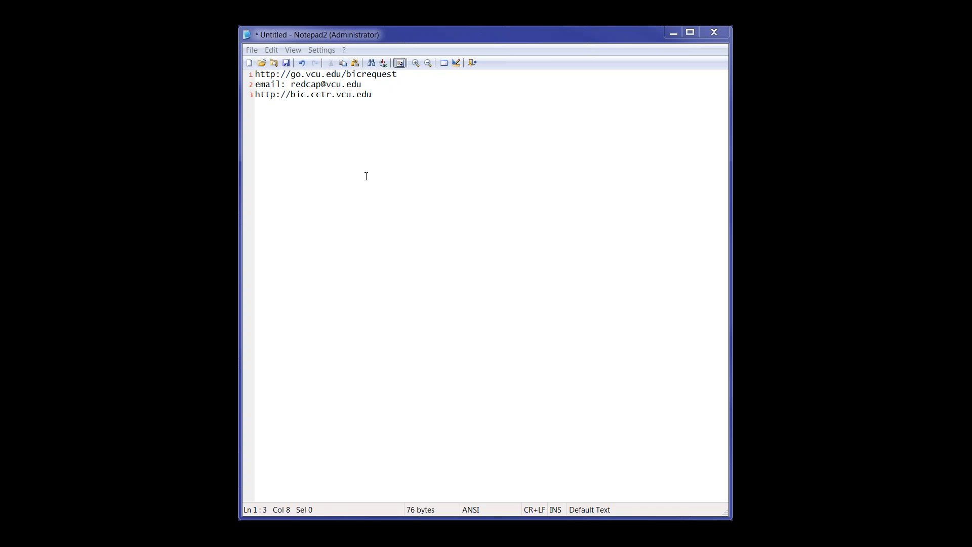
click(412, 220)
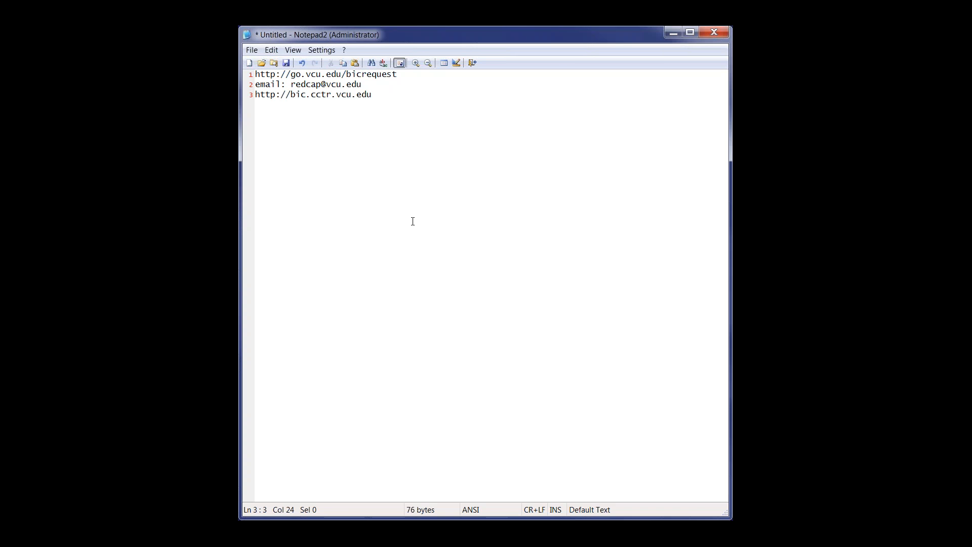
key(Return)
text(https://www.youtube.com/user/redcapforvcu)
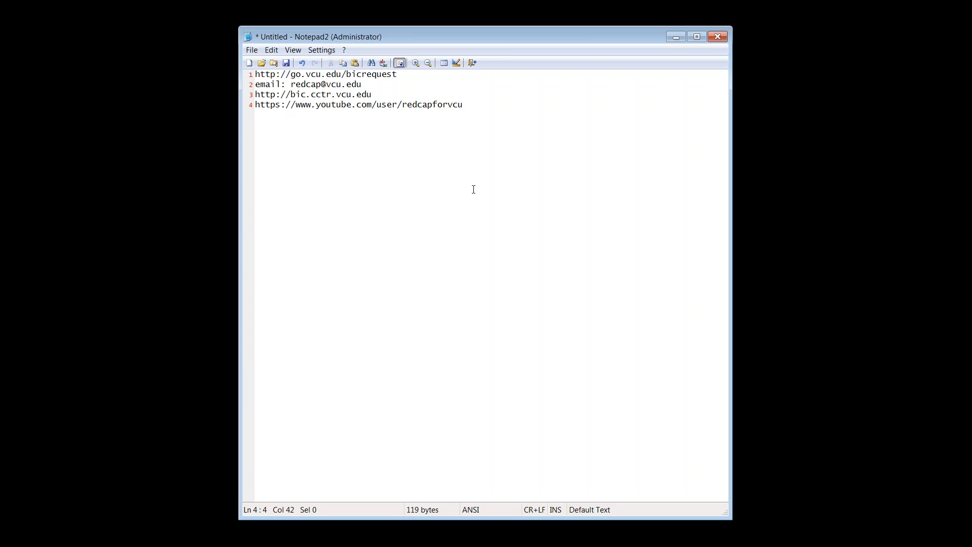
key(ctrl+a)
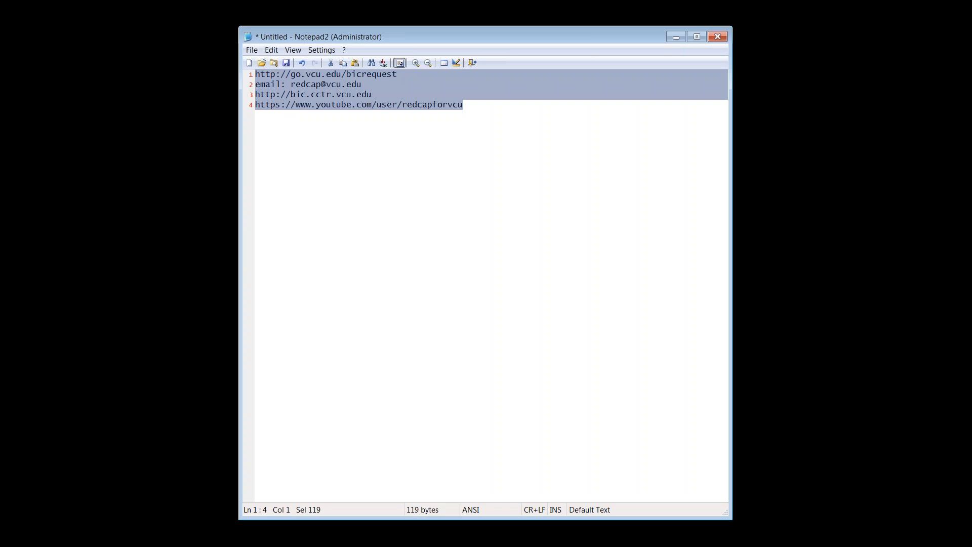